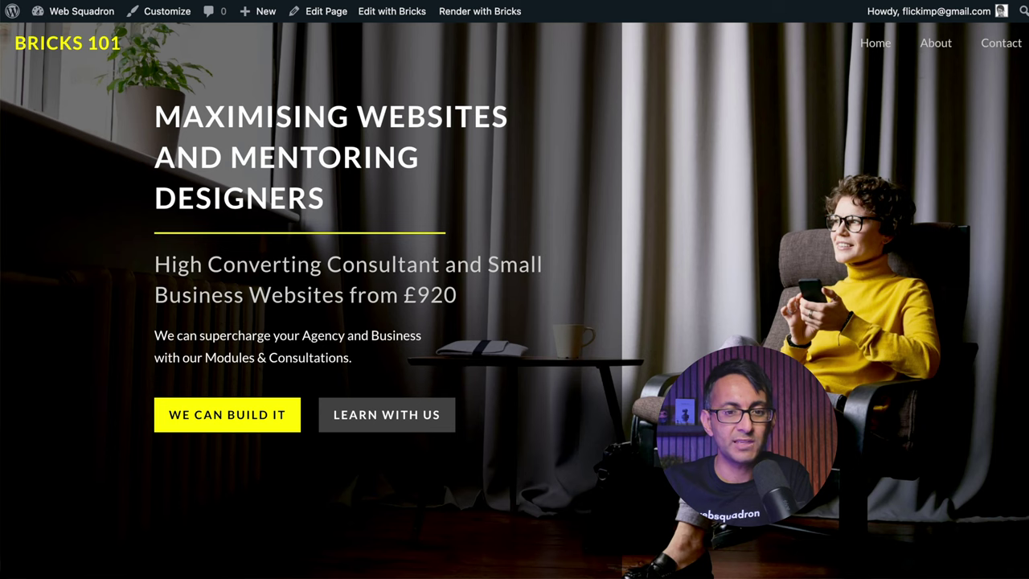
# - Open the site's header template for editing in Bricks from the home page
pyautogui.scroll(-1, 515, 301)
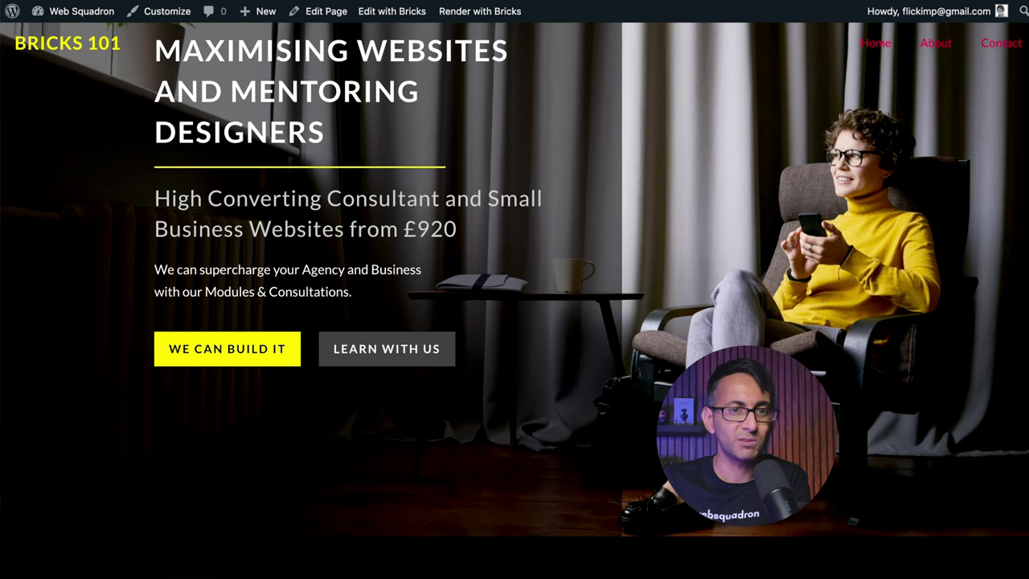
pyautogui.scroll(1, 515, 301)
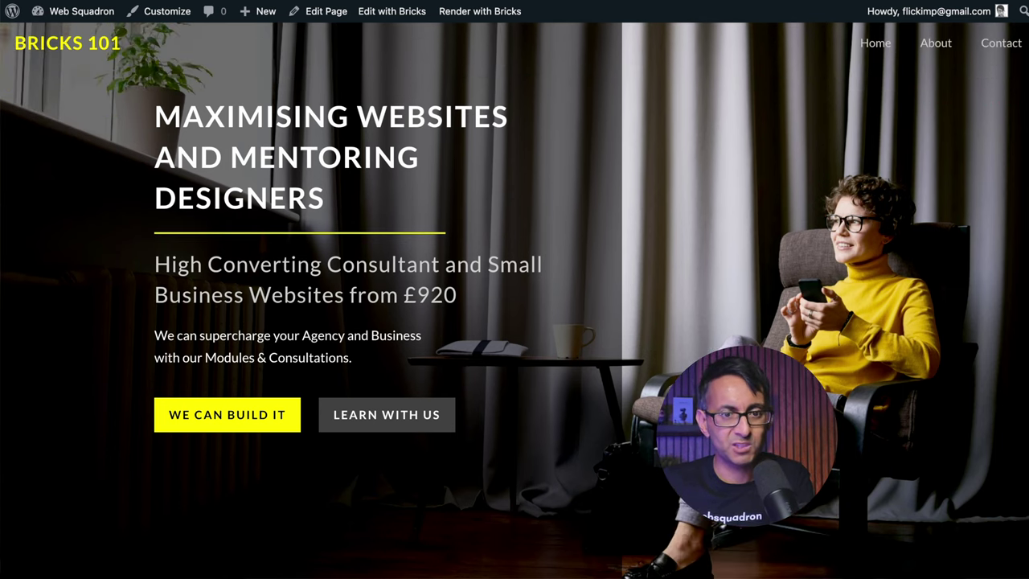
pyautogui.click(398, 10)
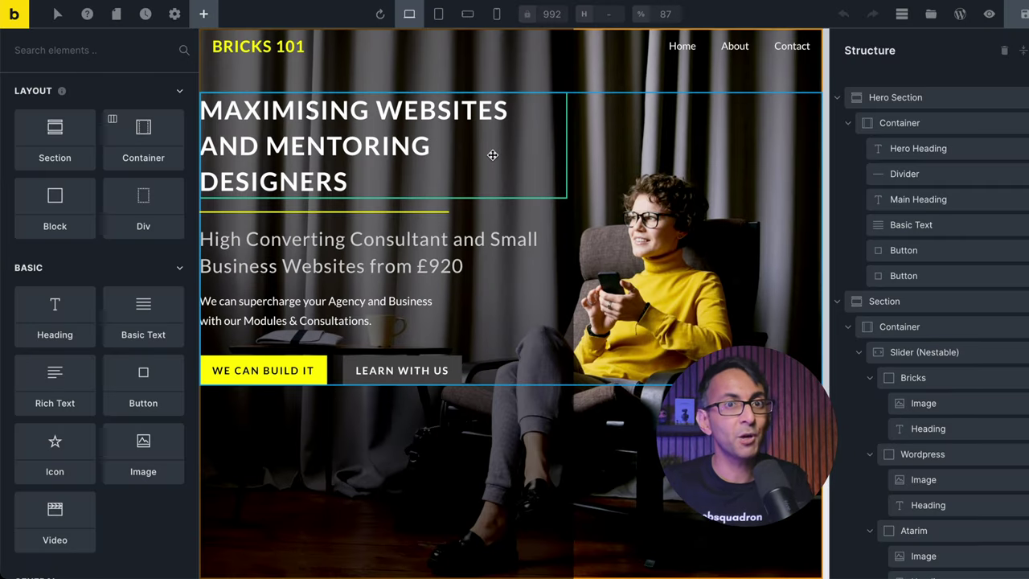
pyautogui.click(516, 68)
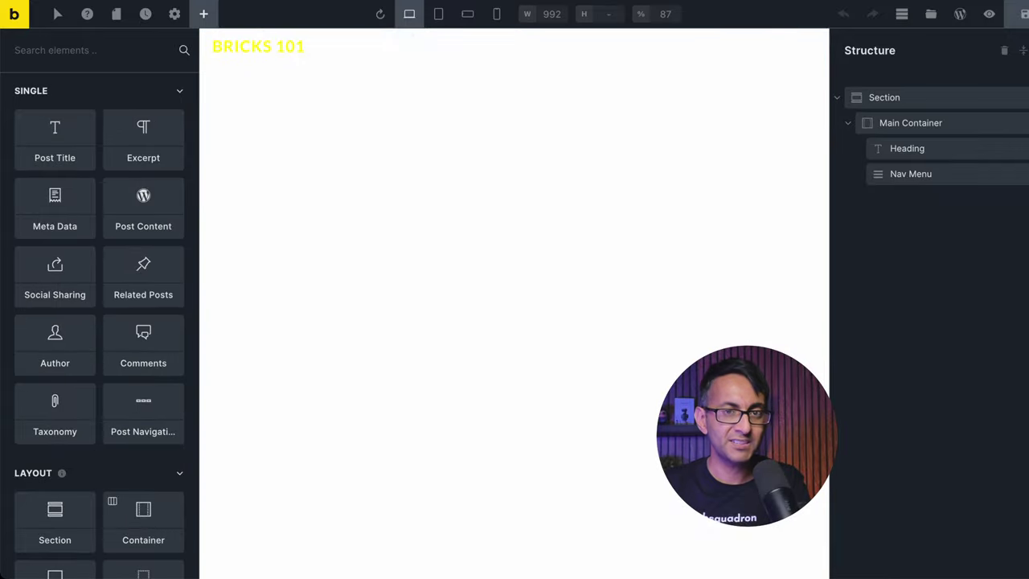
# - In the template's sticky header settings, clear the scrolling text color and make the header slide up after 100 px
pyautogui.click(933, 104)
pyautogui.click(174, 16)
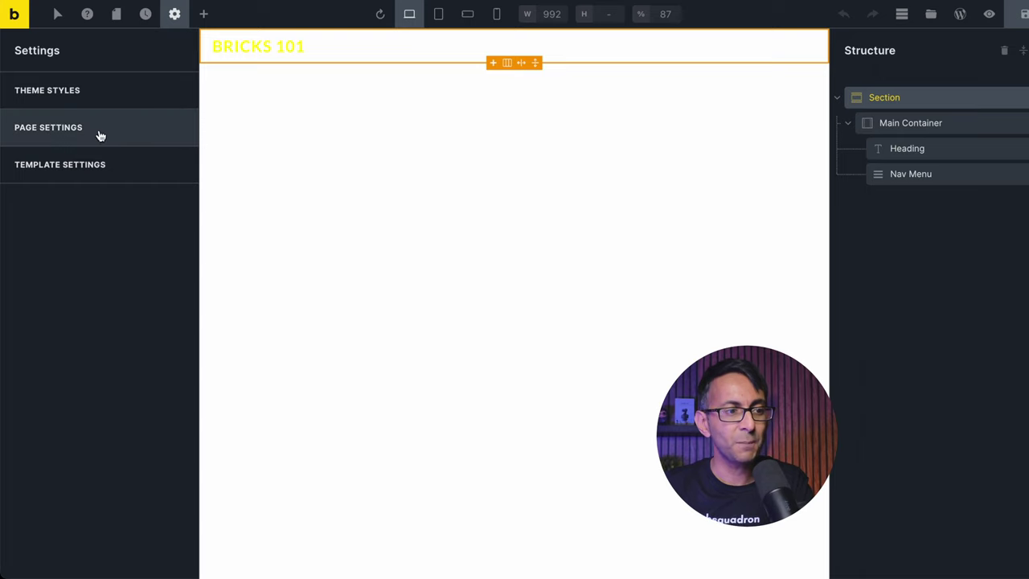
pyautogui.click(116, 165)
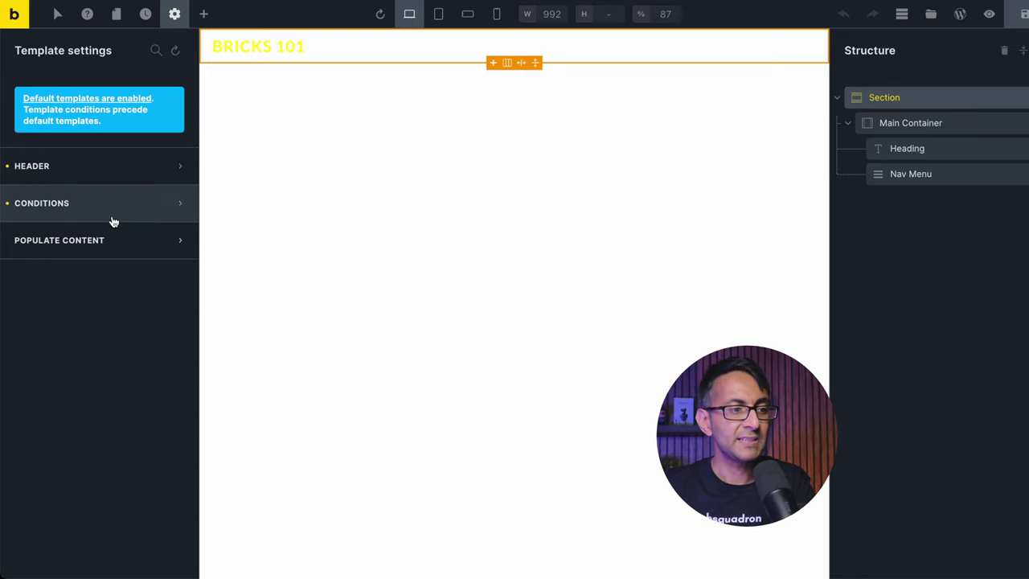
pyautogui.click(123, 165)
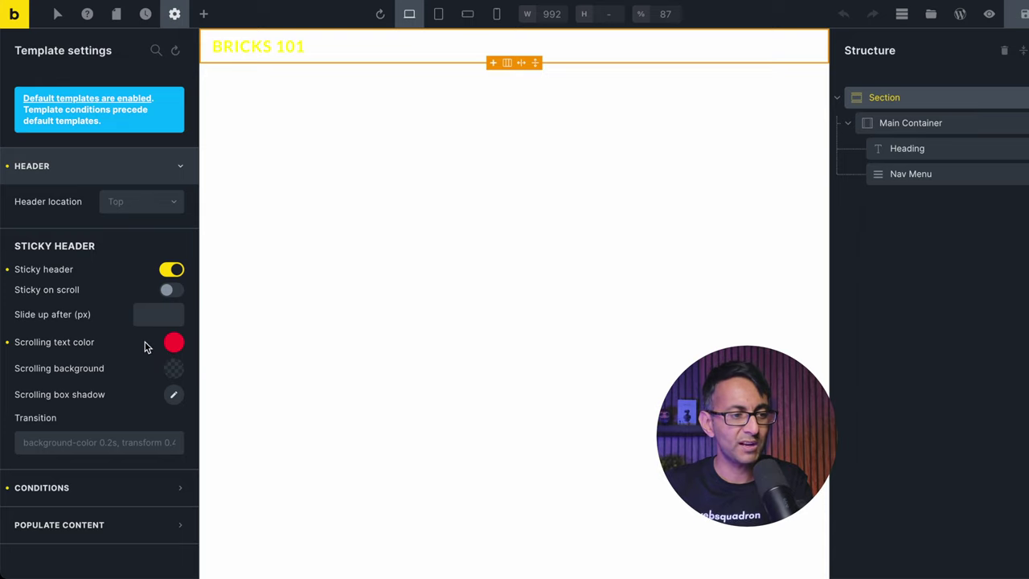
pyautogui.click(173, 343)
pyautogui.click(145, 409)
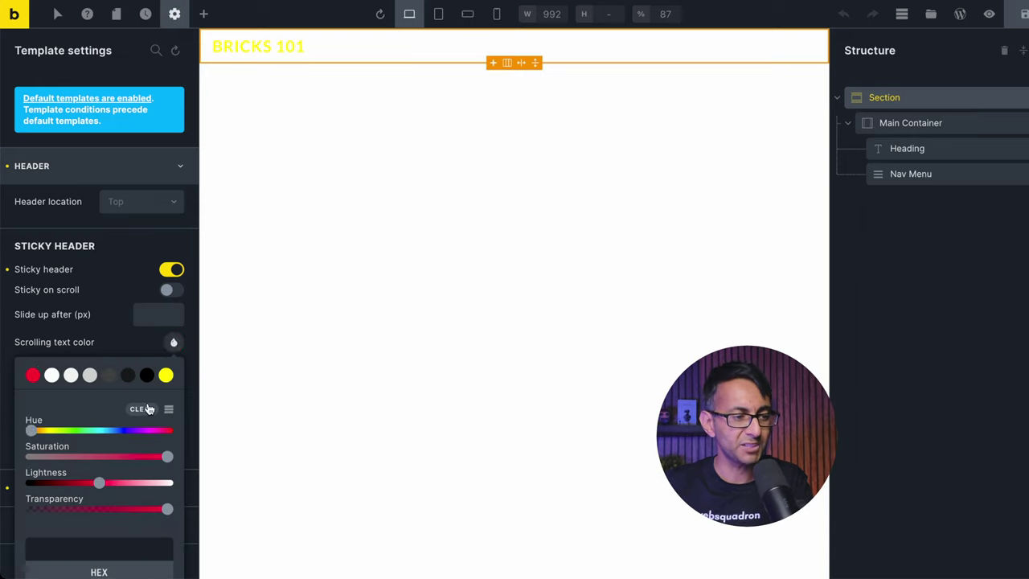
pyautogui.click(56, 352)
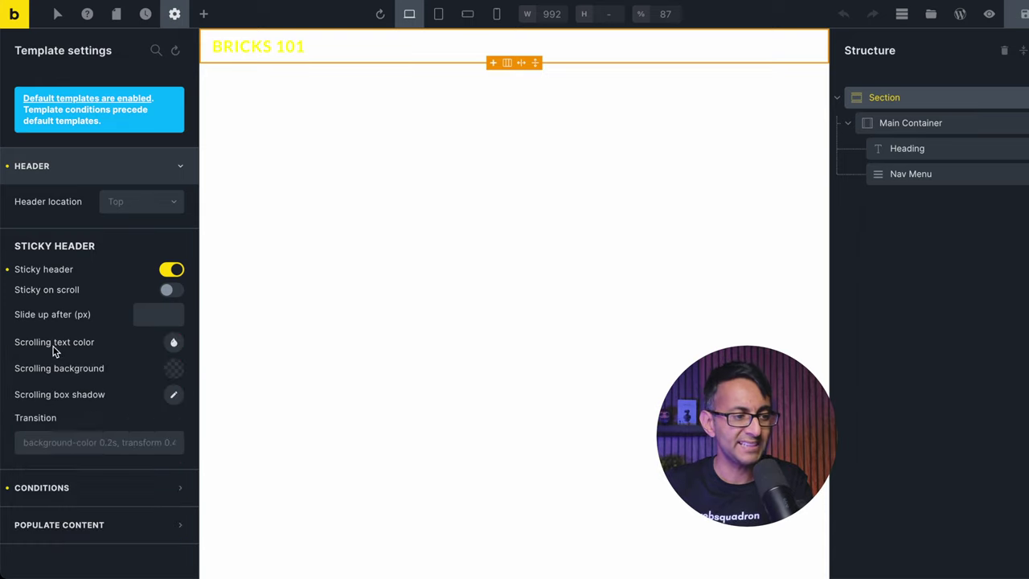
pyautogui.click(144, 315)
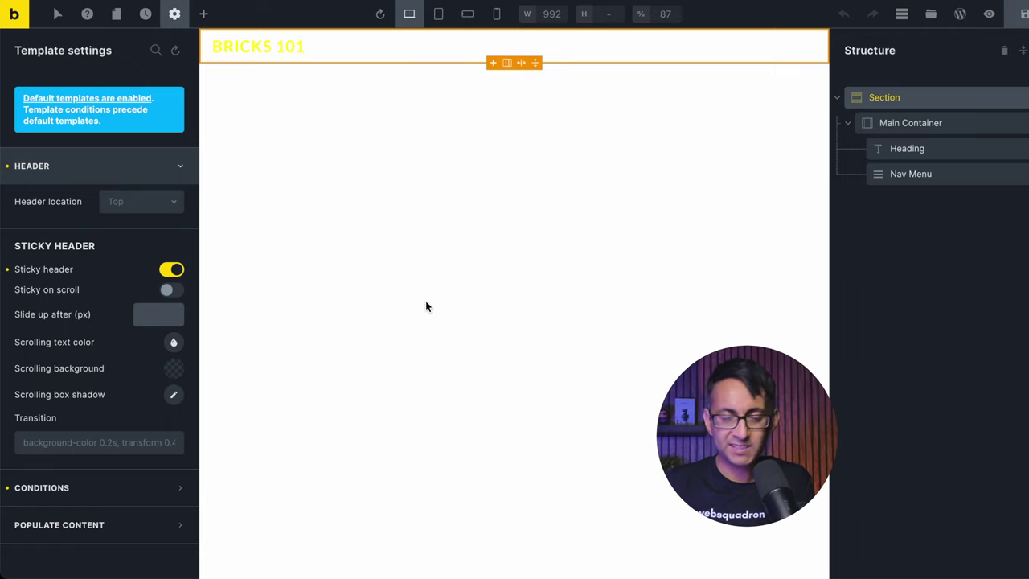
pyautogui.write('100')
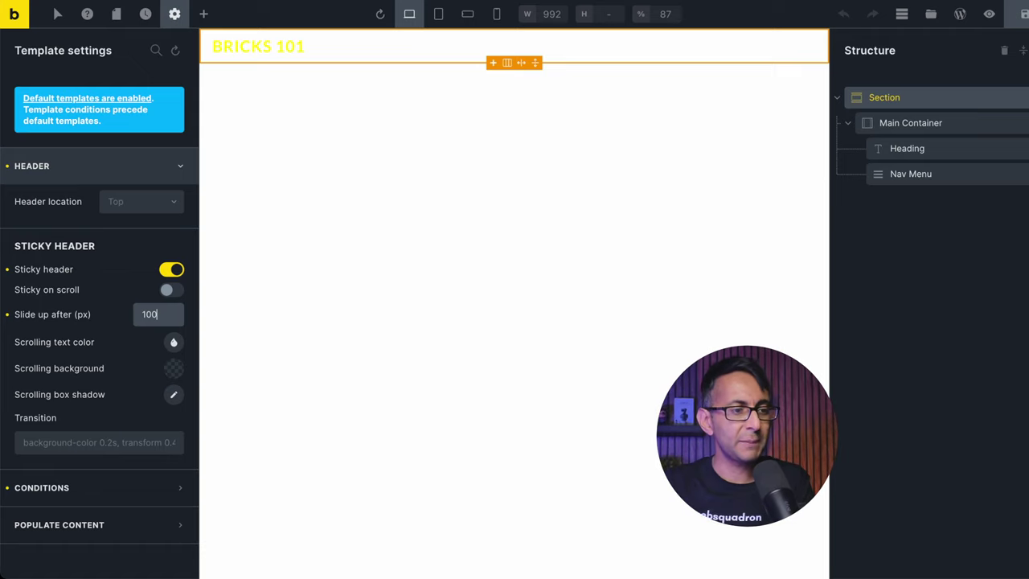
# - Give the header section a black background color (RGB 0, 0, 0) with an alpha of 0.5
pyautogui.click(925, 103)
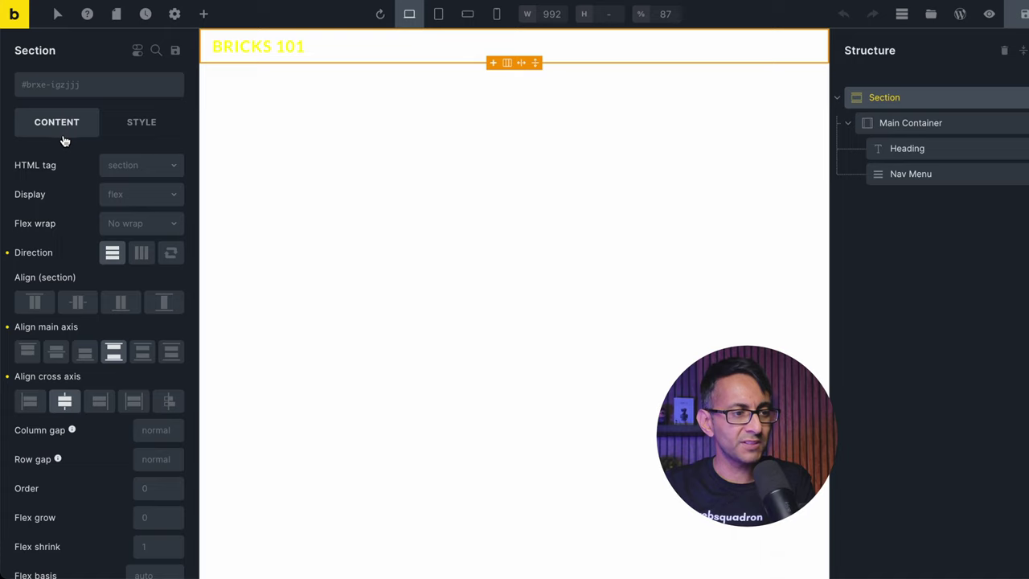
pyautogui.click(139, 125)
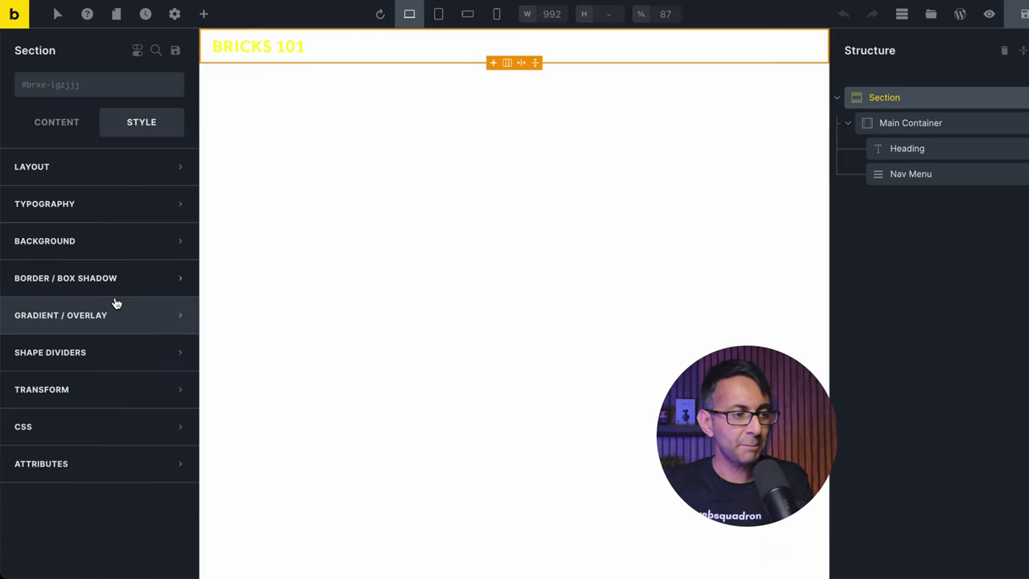
pyautogui.click(123, 253)
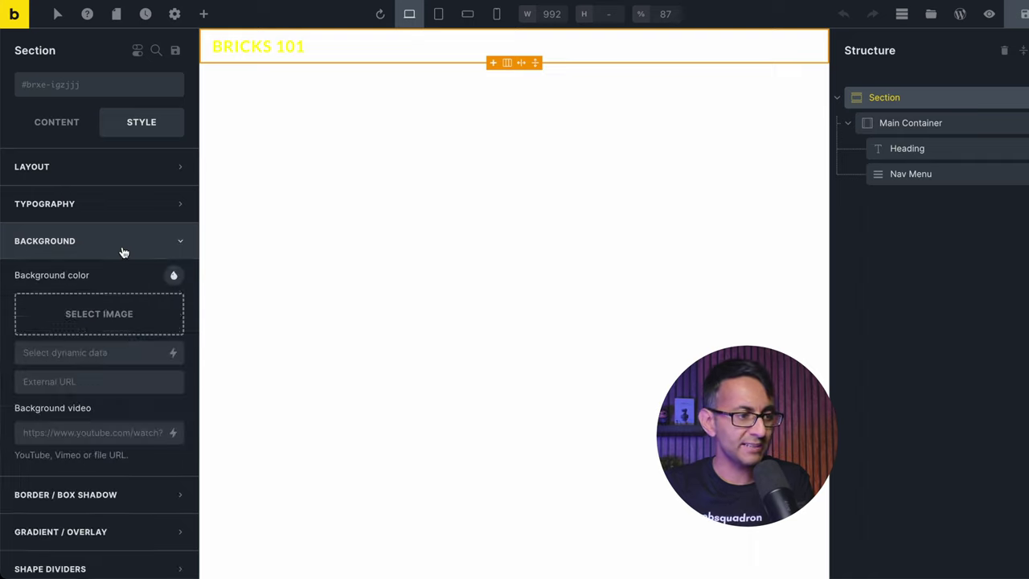
pyautogui.click(174, 275)
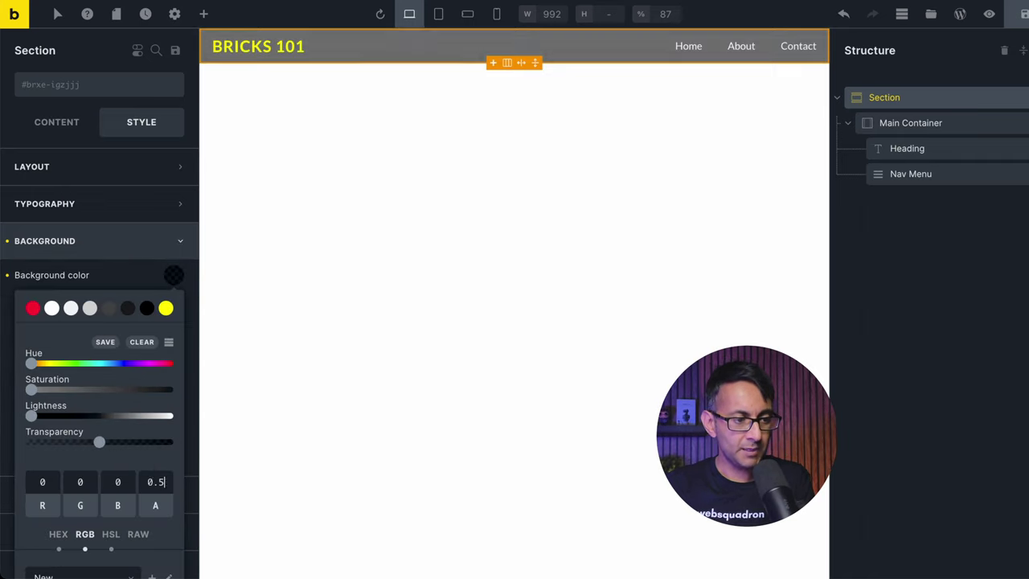
pyautogui.write('5')
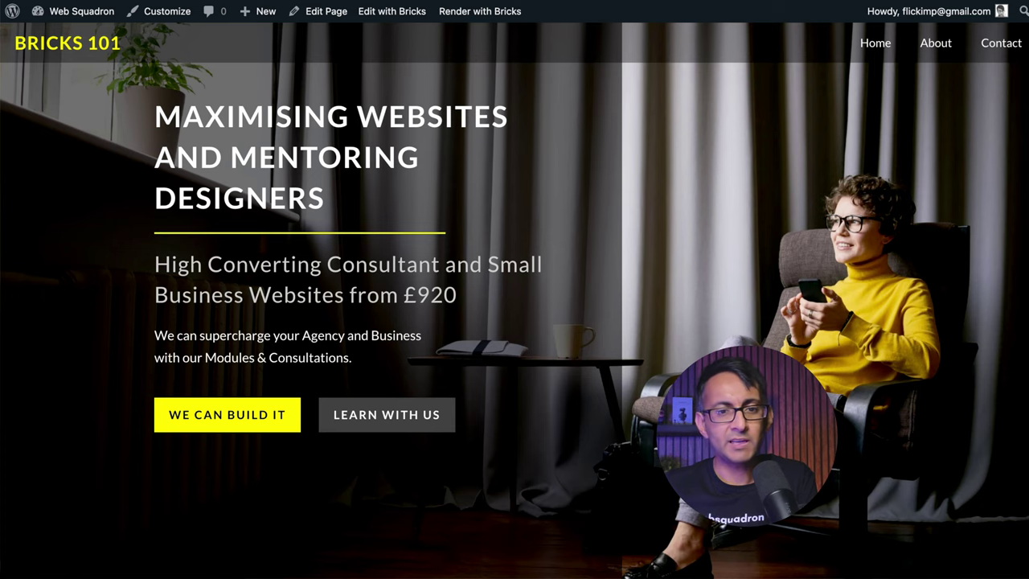
# - Check on the live page how the header looks and behaves while scrolling down and back up
pyautogui.scroll(-2, 515, 301)
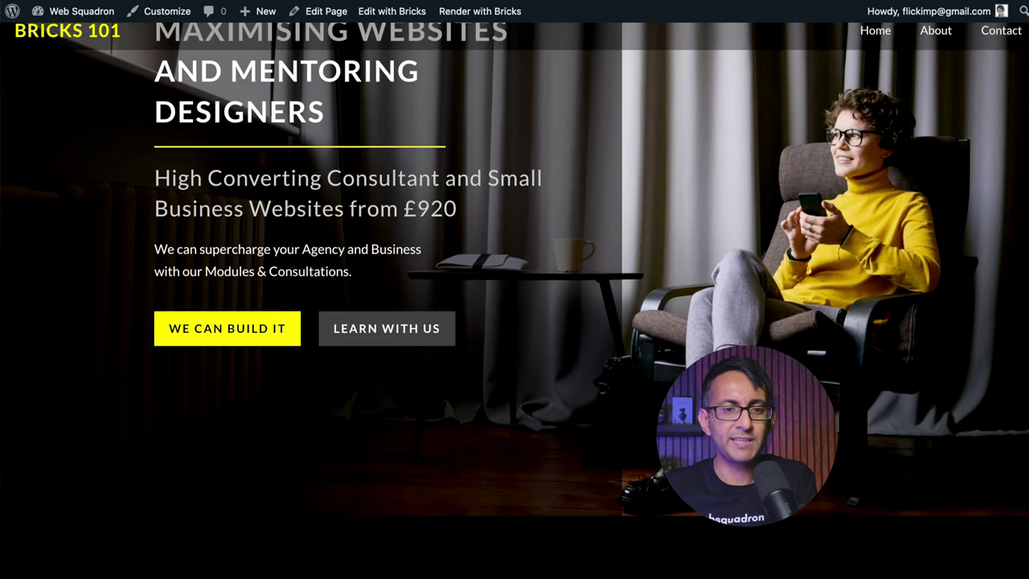
pyautogui.scroll(-1, 514, 301)
pyautogui.scroll(3, 515, 301)
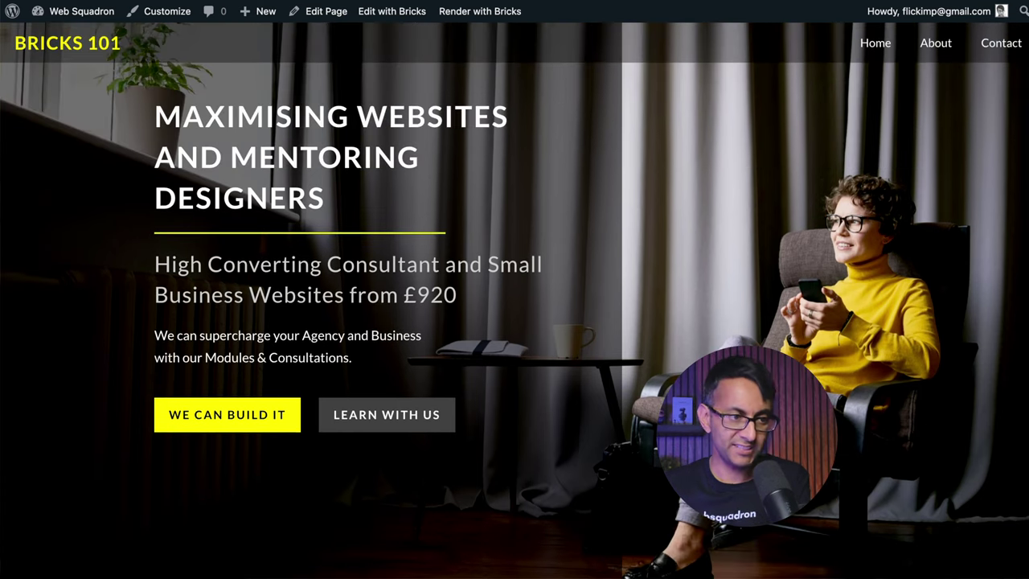
pyautogui.scroll(-3, 515, 301)
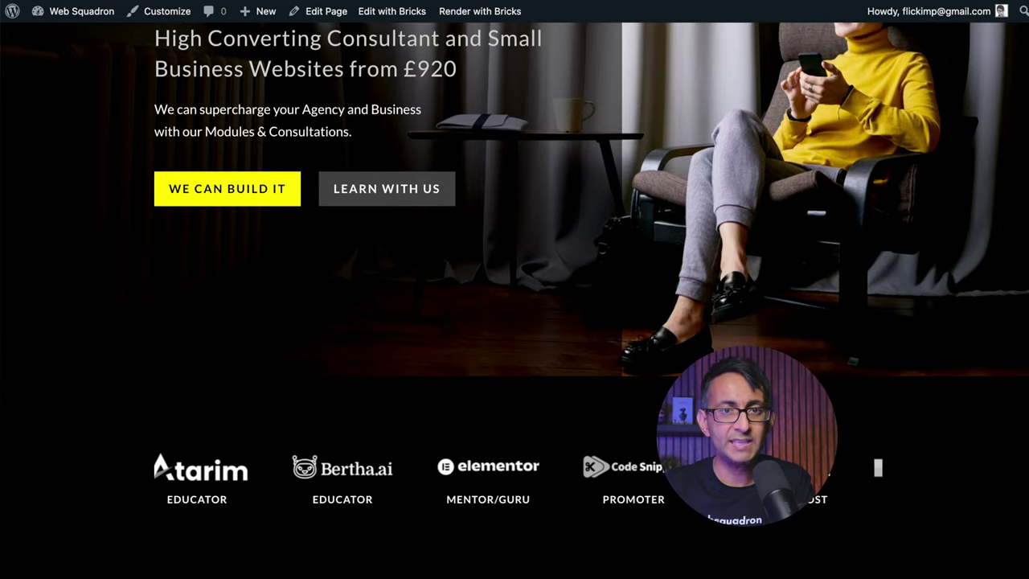
pyautogui.scroll(1, 515, 301)
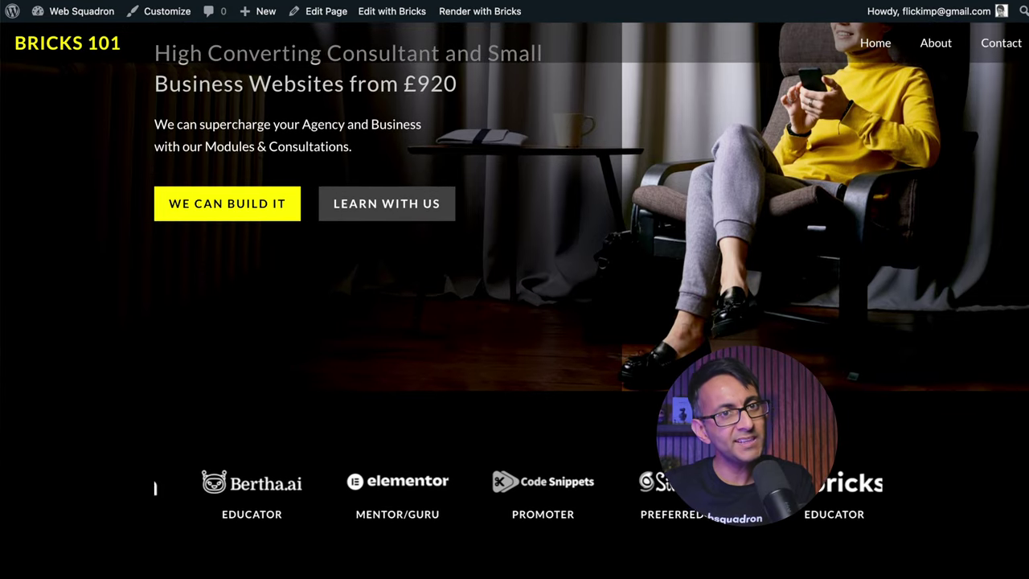
pyautogui.scroll(1, 515, 301)
pyautogui.scroll(-1, 515, 301)
pyautogui.scroll(2, 515, 301)
pyautogui.scroll(5, 515, 301)
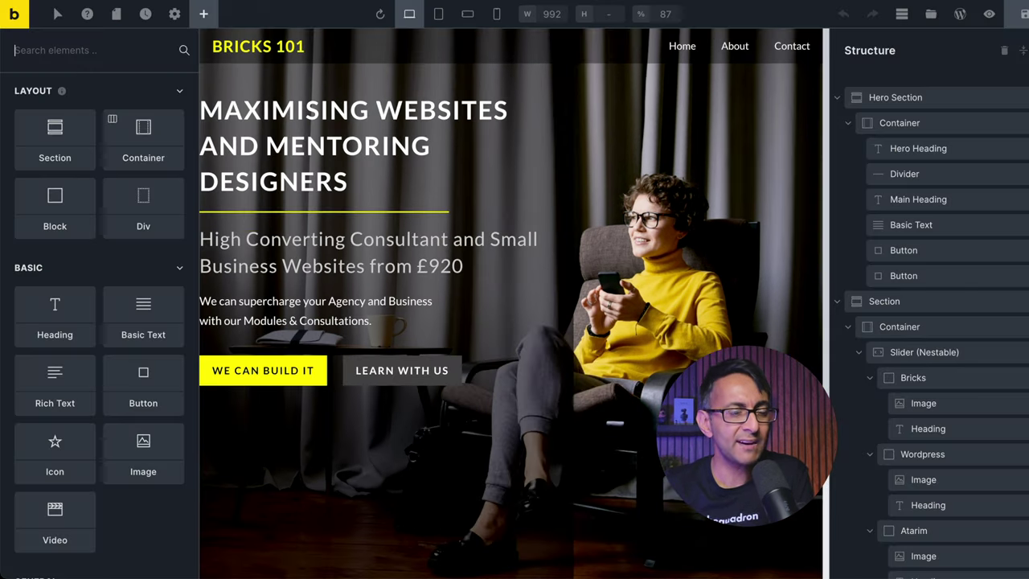
# - In the home page's structure, collapse both sections and rename the second one as Logo Section
pyautogui.scroll(-1, 829, 122)
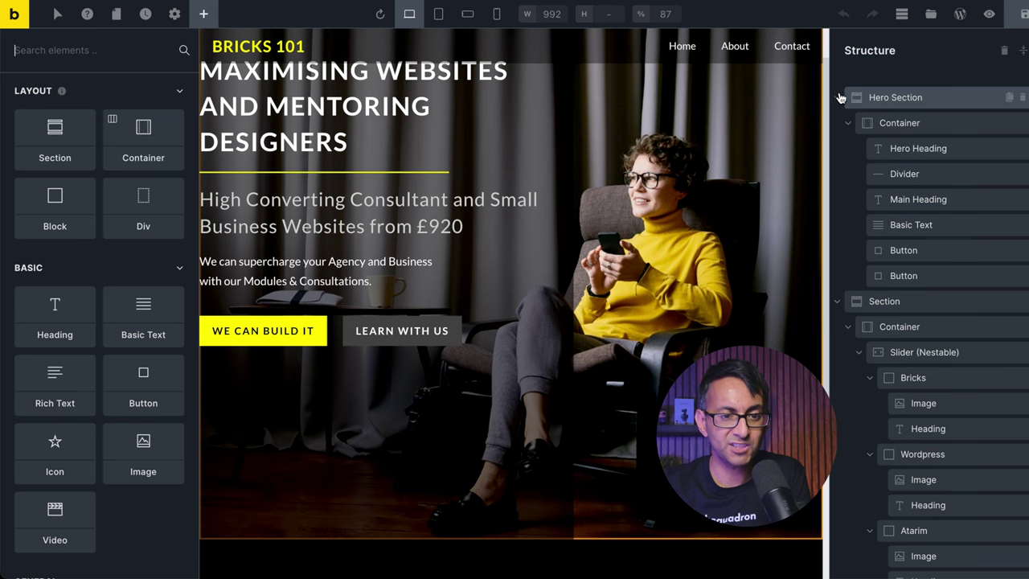
pyautogui.click(838, 98)
pyautogui.click(838, 123)
pyautogui.click(876, 125)
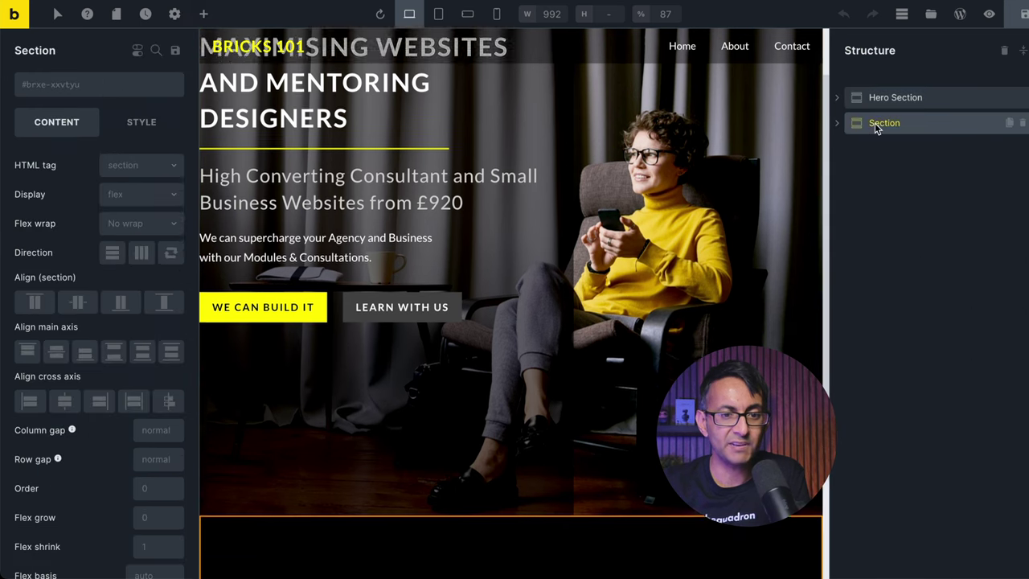
pyautogui.doubleClick(893, 123)
pyautogui.write('Logo')
pyautogui.press('Return')
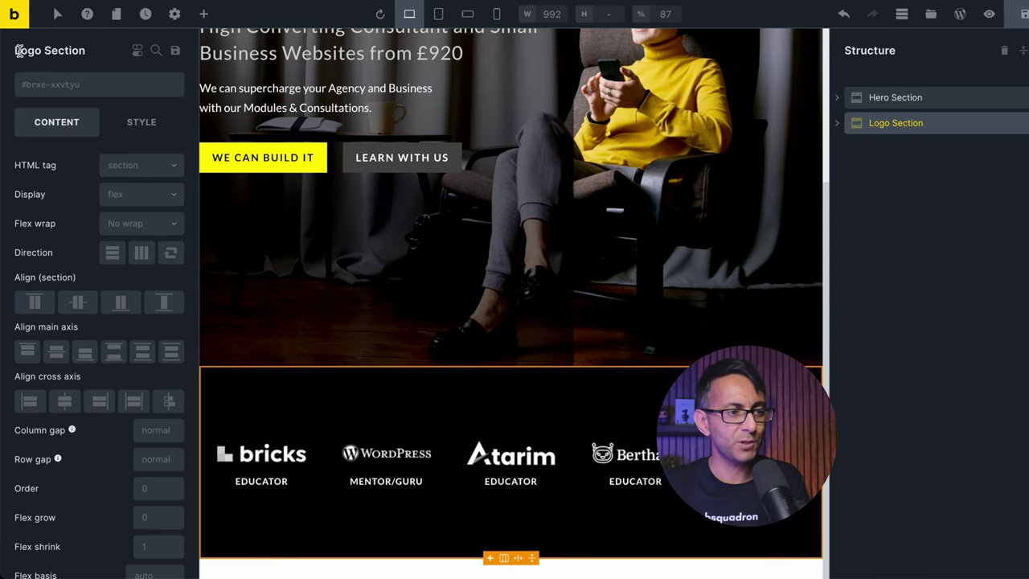
# - Add a new section with a container below the Logo Section
pyautogui.click(203, 15)
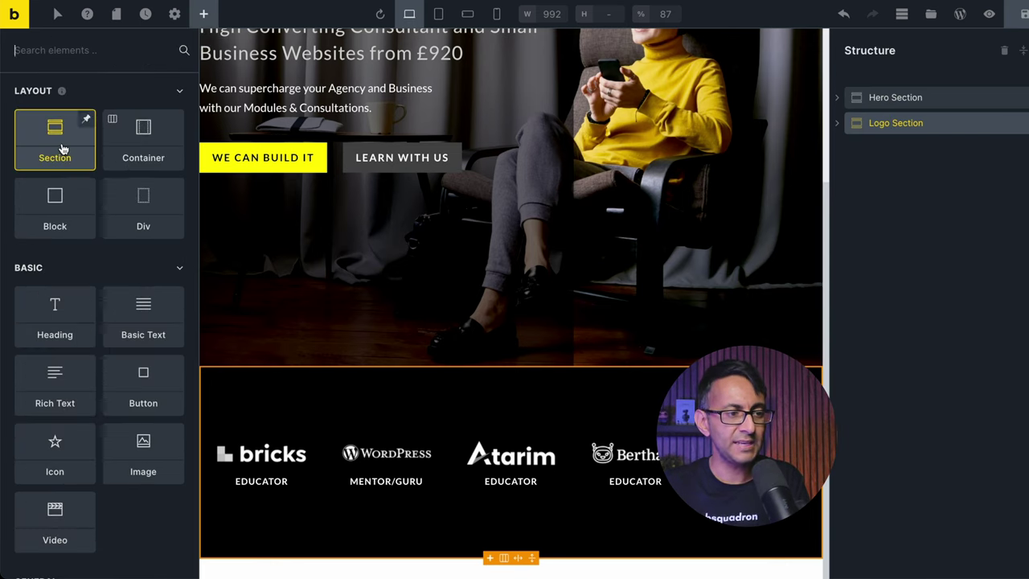
pyautogui.moveTo(63, 149); pyautogui.dragTo(707, 462)
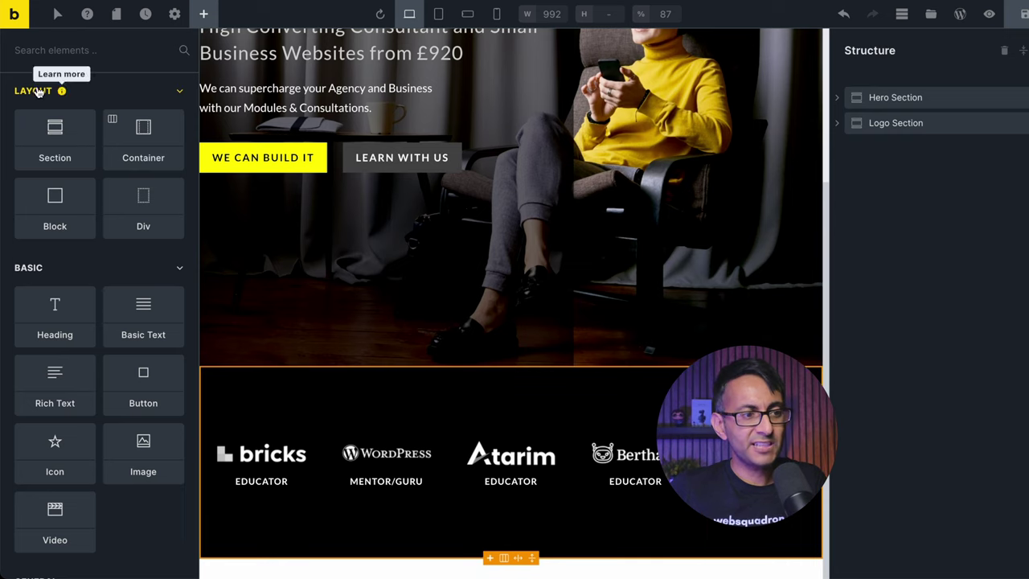
pyautogui.click(48, 150)
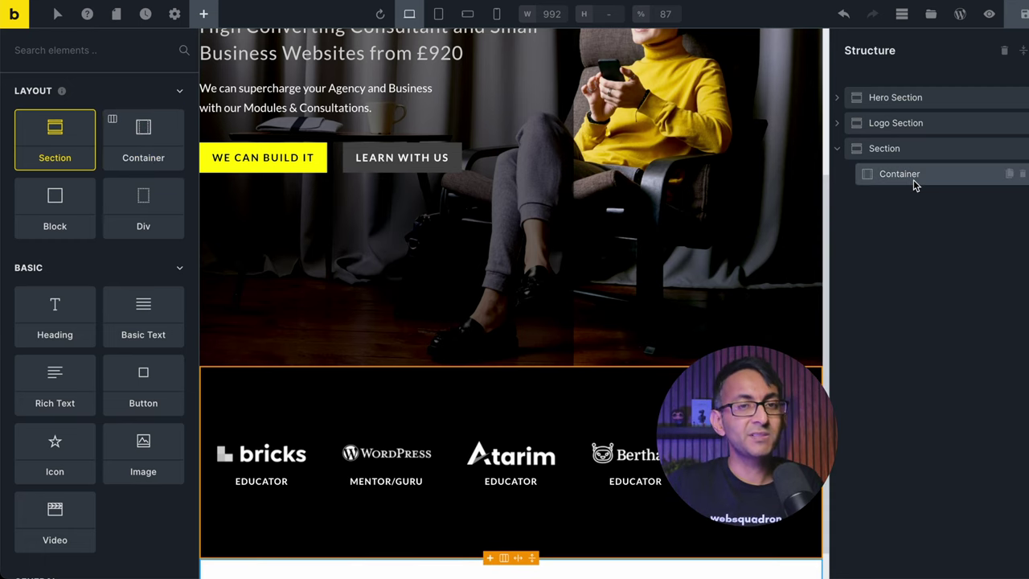
# - Set the new section's height to 50vh in its layout sizing
pyautogui.scroll(3, 620, 282)
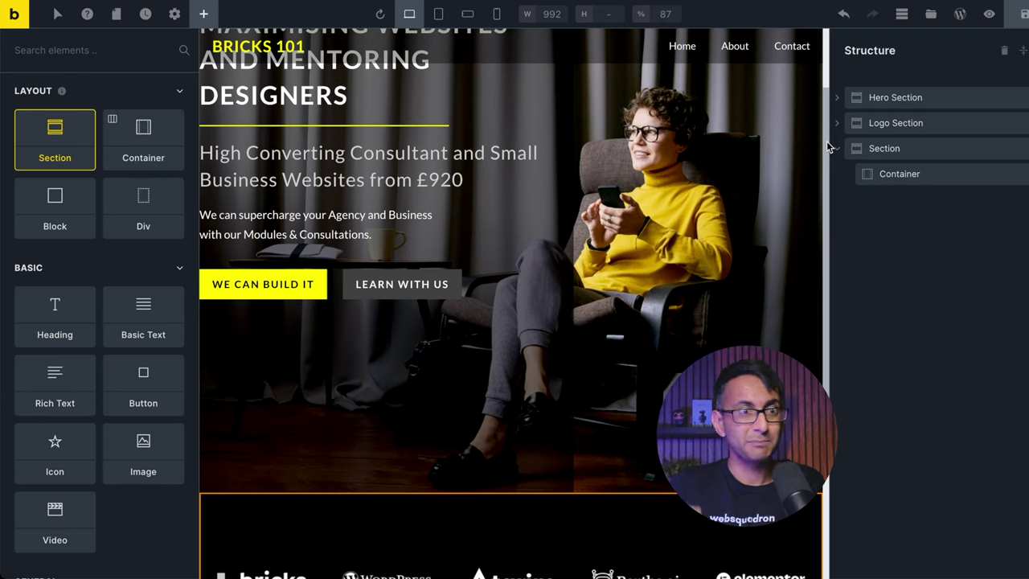
pyautogui.scroll(-3, 828, 161)
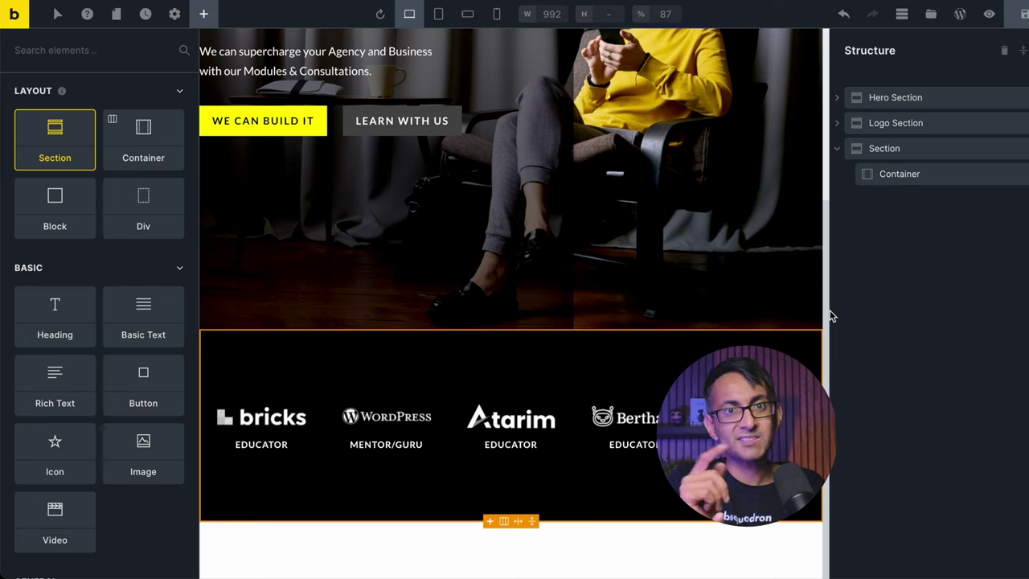
pyautogui.click(936, 151)
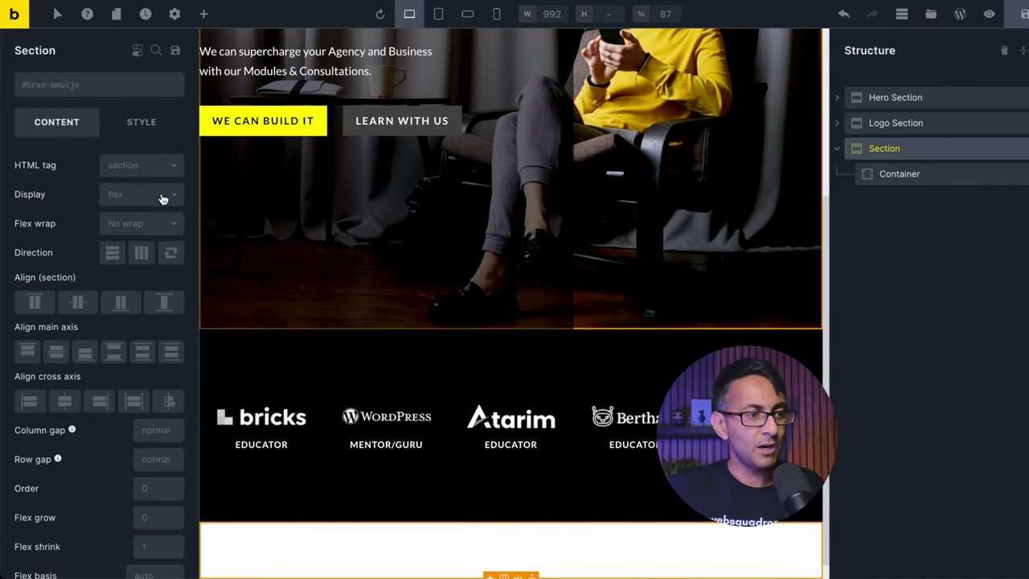
pyautogui.click(133, 121)
pyautogui.click(109, 178)
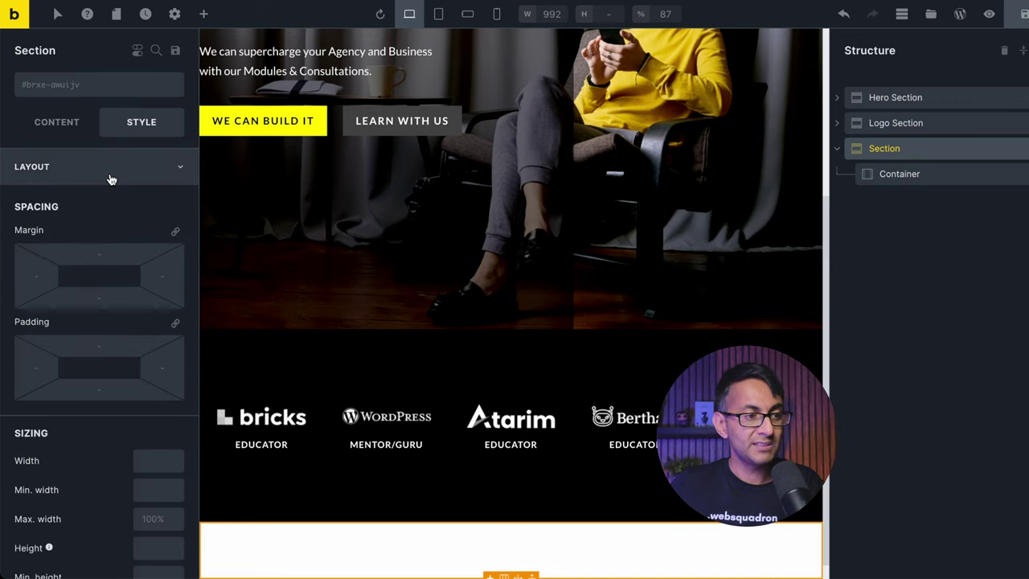
pyautogui.scroll(-1, 108, 471)
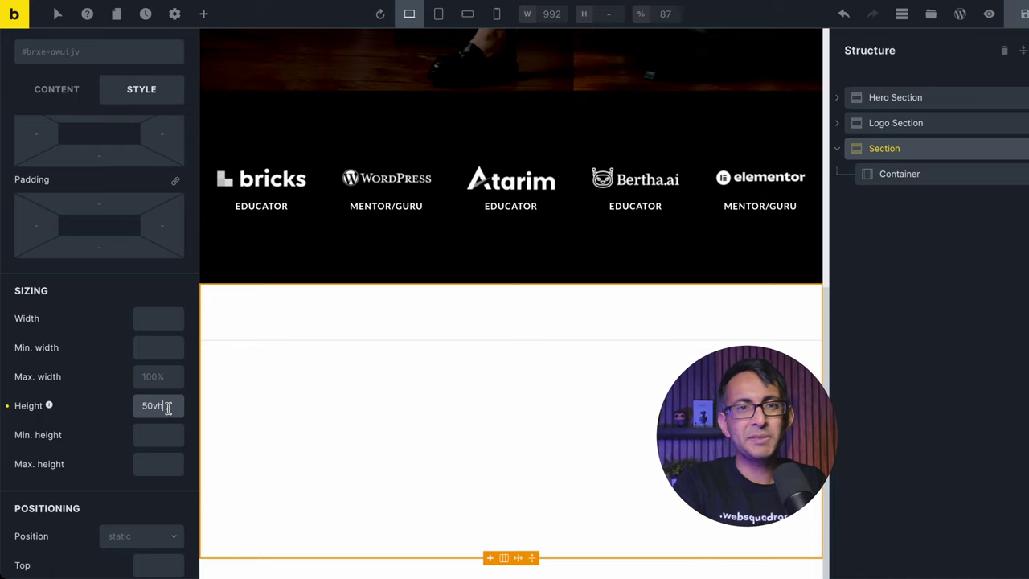
# - Stretch the new section's container across the full width and add an Image element inside it
pyautogui.click(933, 185)
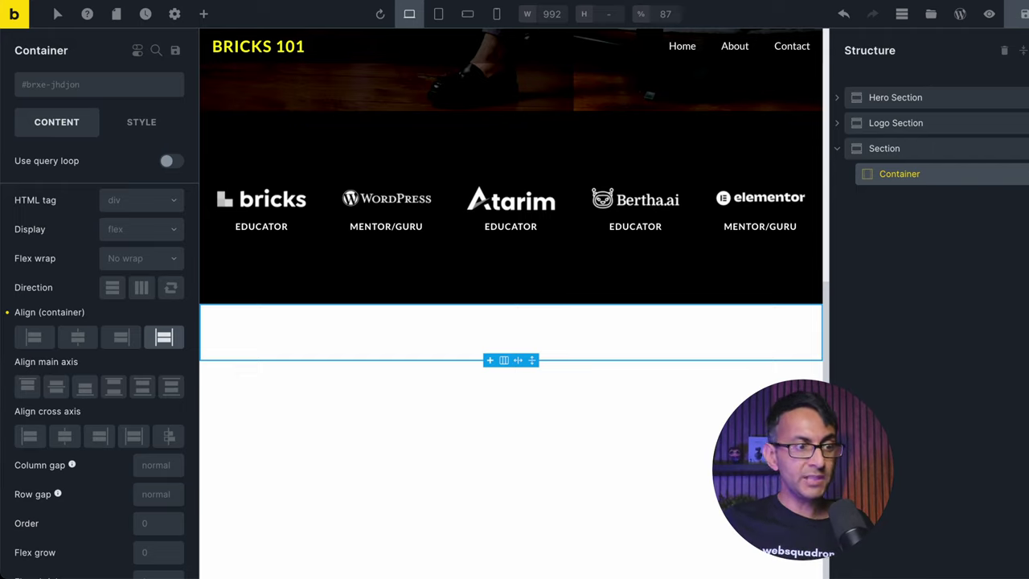
pyautogui.click(204, 13)
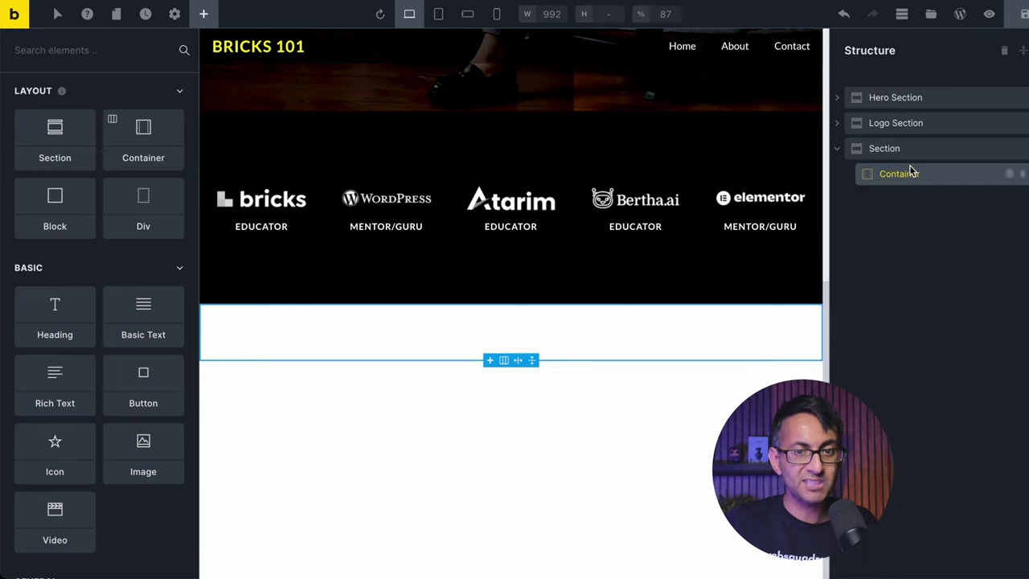
pyautogui.click(148, 463)
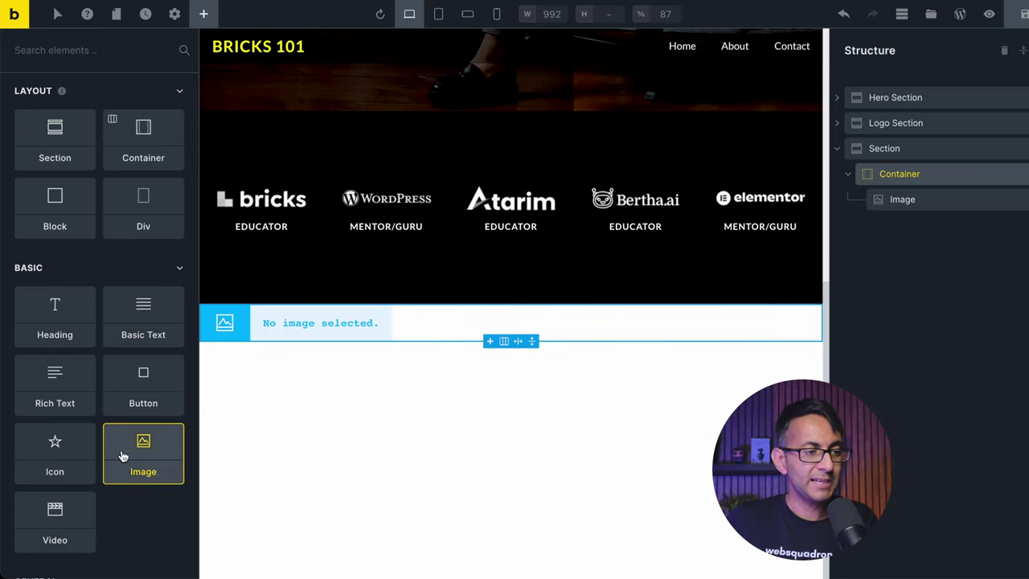
# - Add a Rich Text element to the new section's container and arrange the container's contents in a horizontal row
pyautogui.click(69, 384)
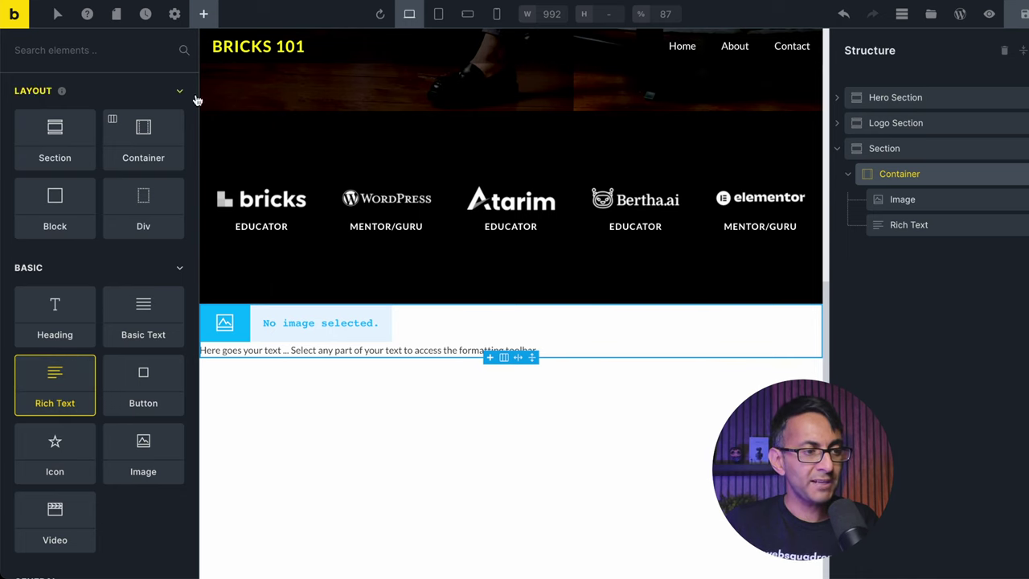
pyautogui.click(932, 175)
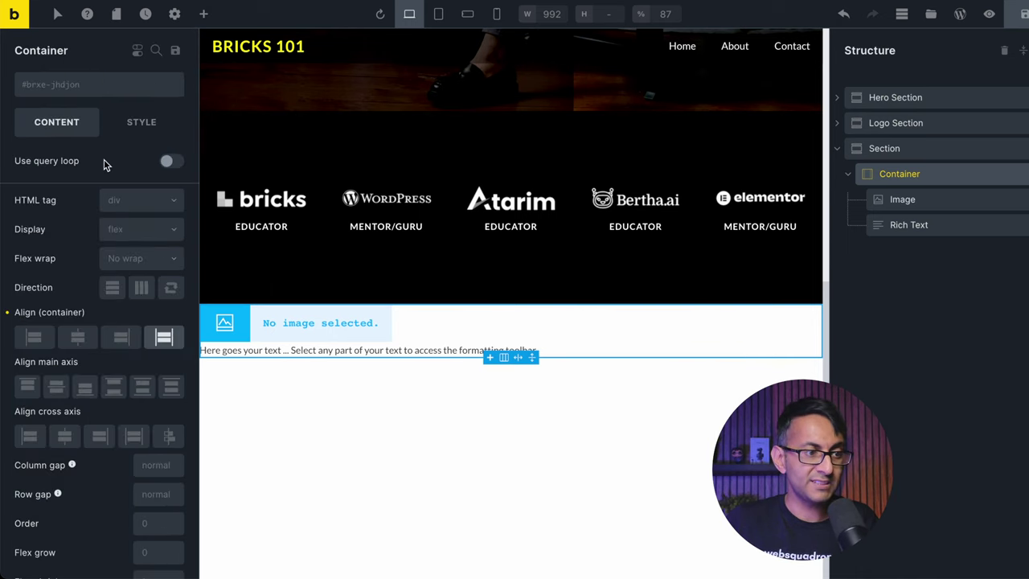
pyautogui.click(141, 290)
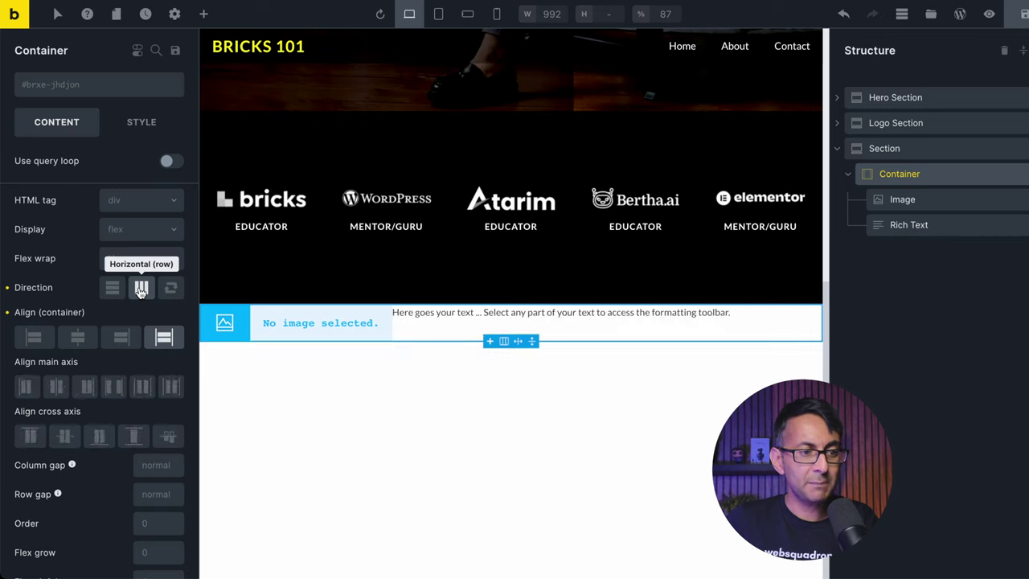
# - Clear the container's own alignment and center its contents on both the main and cross axes
pyautogui.click(77, 338)
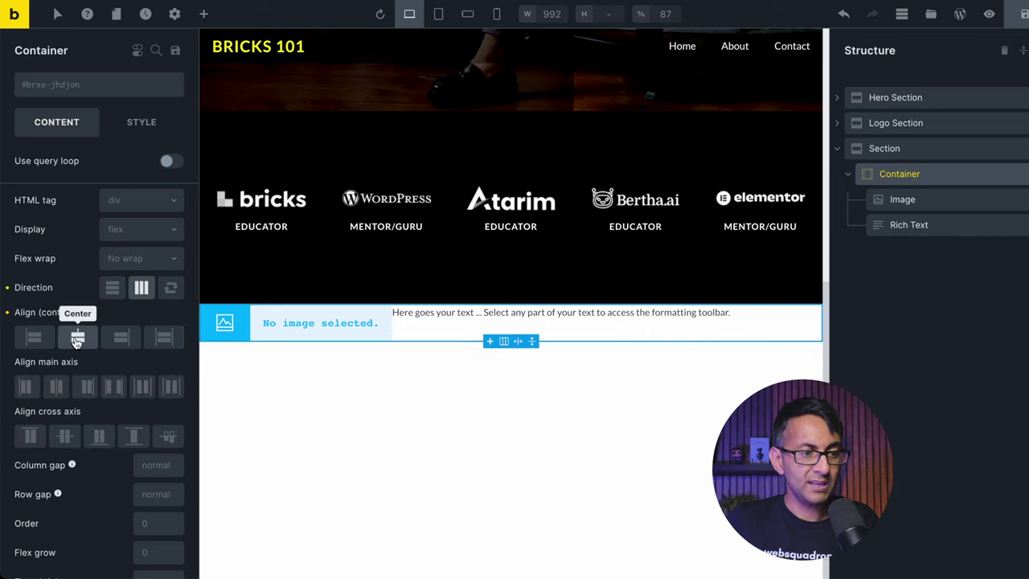
pyautogui.click(77, 338)
pyautogui.click(57, 388)
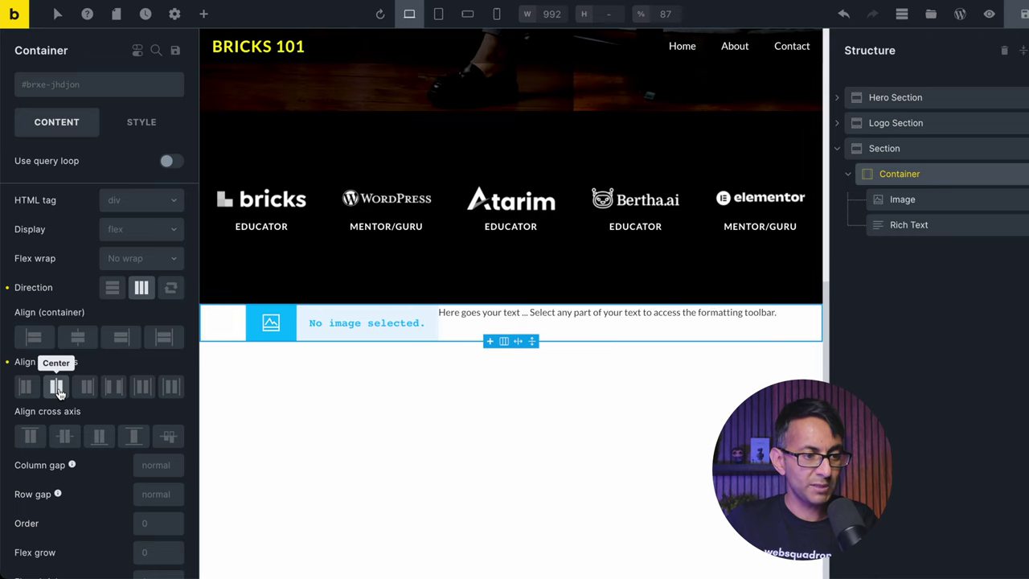
pyautogui.click(67, 439)
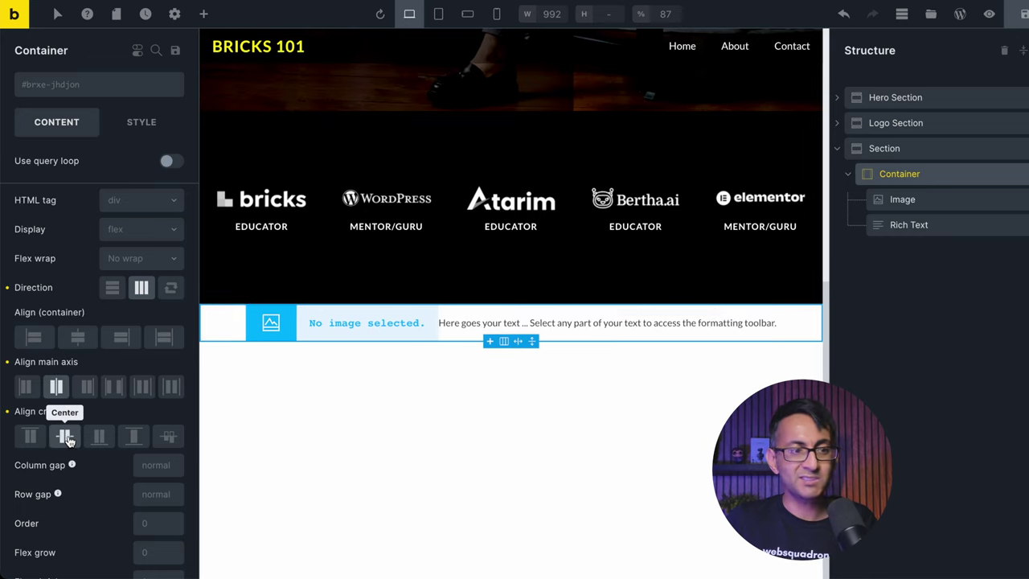
# - Fill the Image element with Screenshot-2022-10-17-at-10.23.28.webp from the Media Library
pyautogui.click(271, 322)
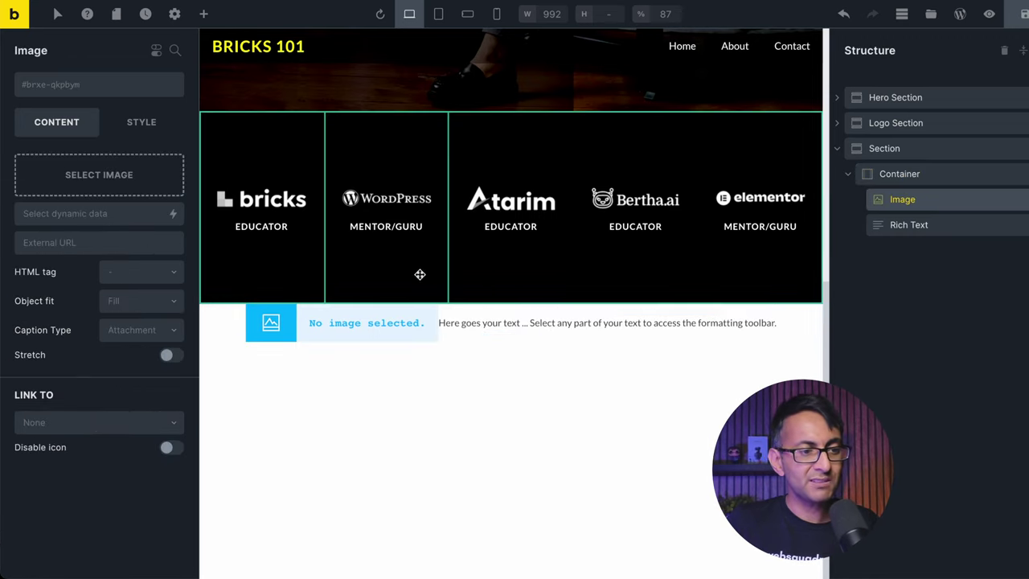
pyautogui.click(97, 186)
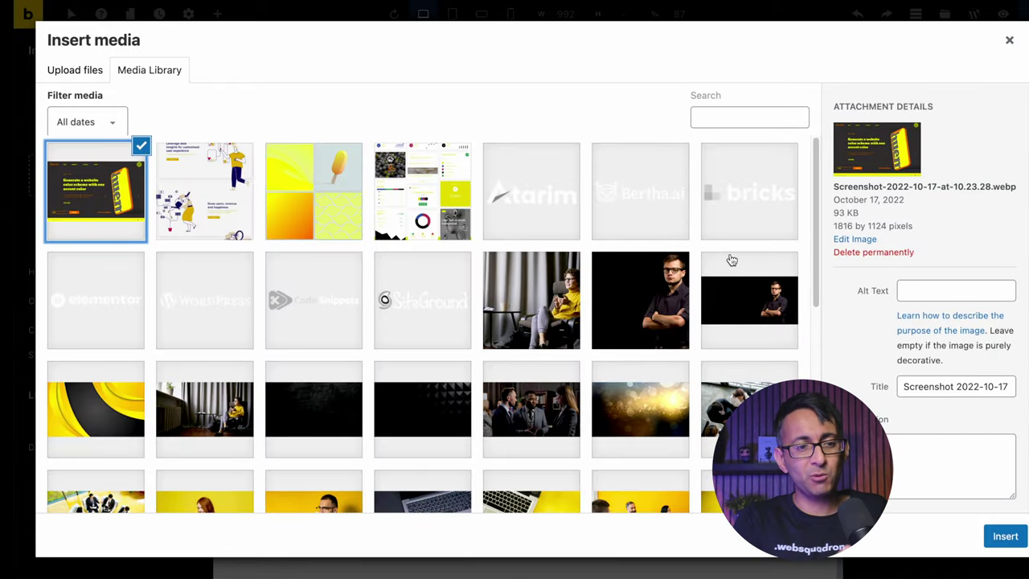
pyautogui.click(246, 232)
pyautogui.click(291, 211)
pyautogui.click(397, 215)
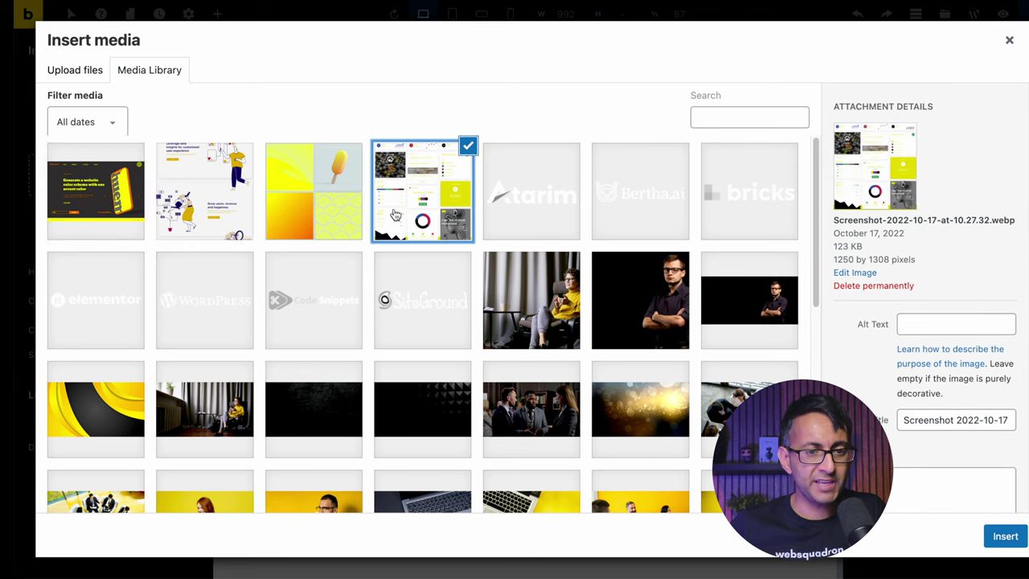
pyautogui.click(72, 211)
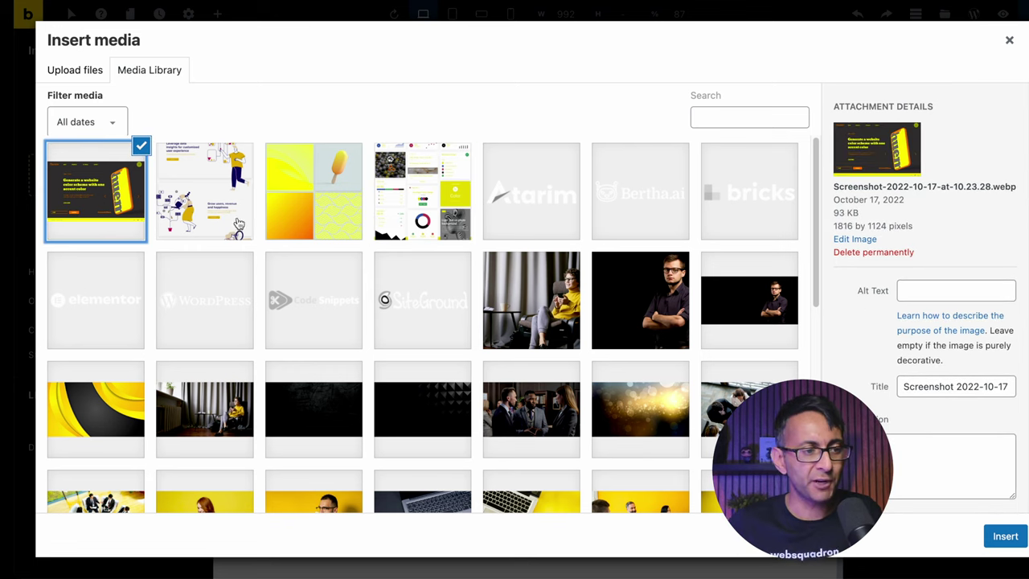
pyautogui.click(1018, 545)
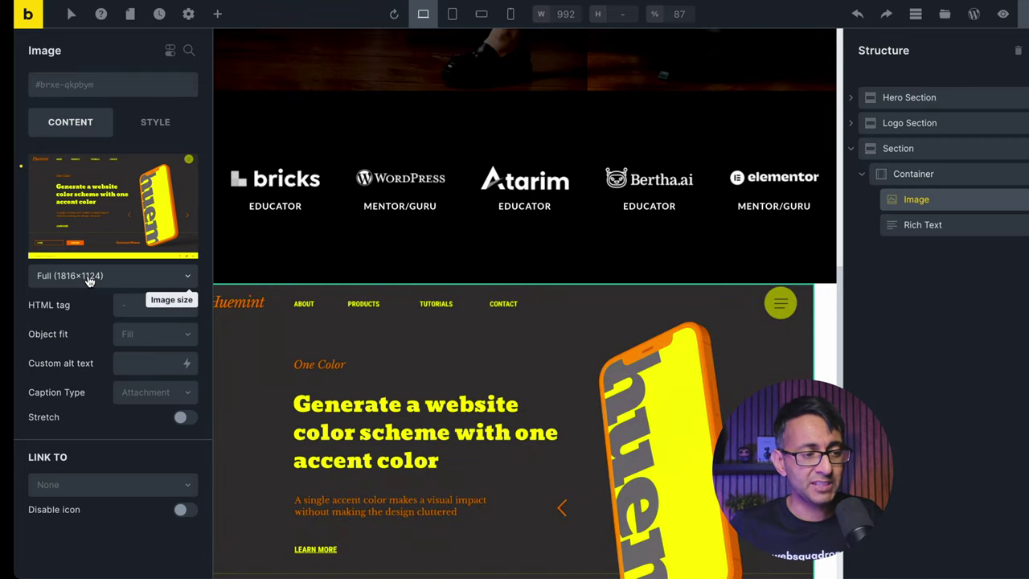
# - Set the image's width to 600 in its layout sizing and check the section in preview
pyautogui.click(150, 123)
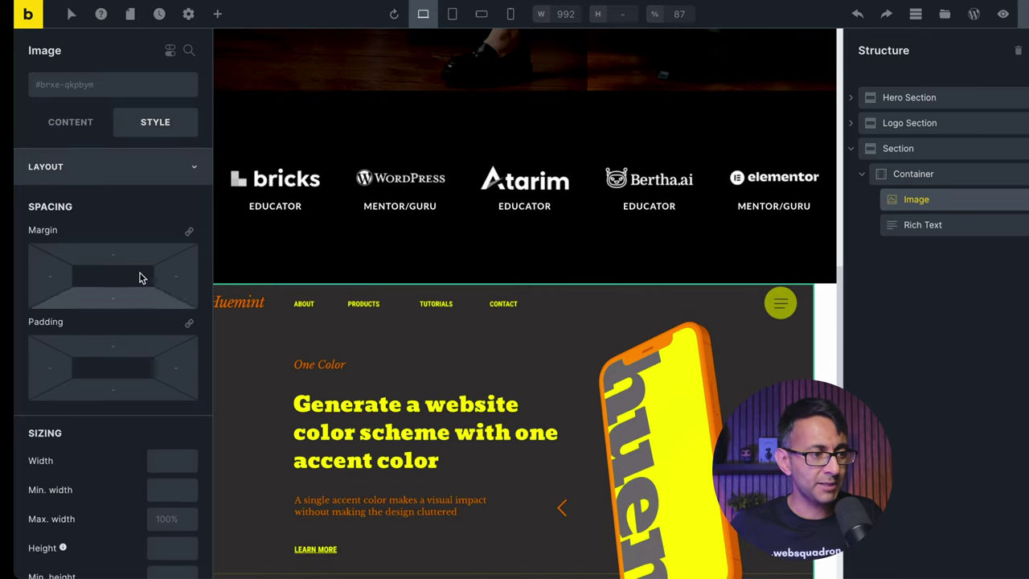
pyautogui.scroll(-5, 136, 402)
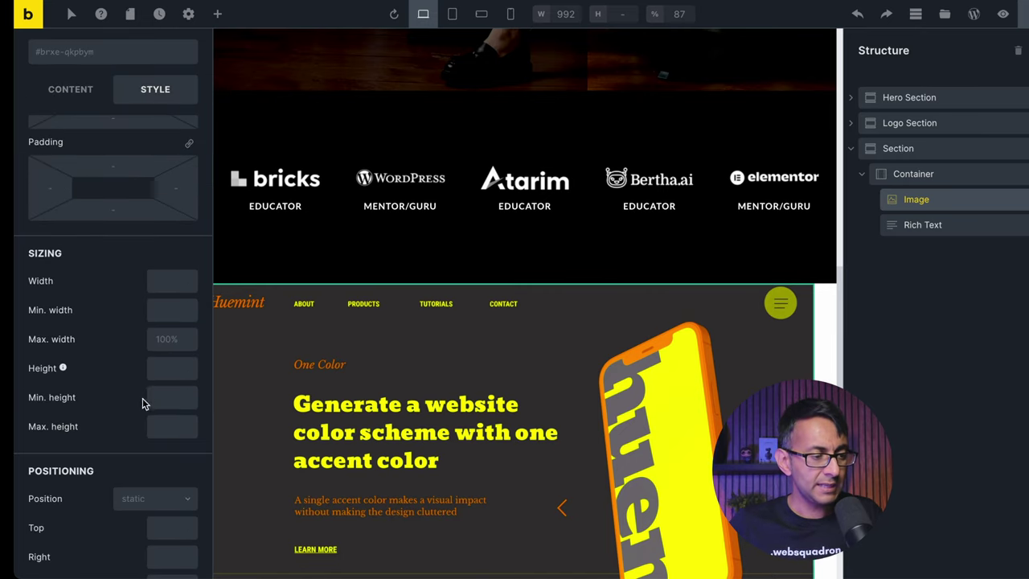
pyautogui.click(173, 282)
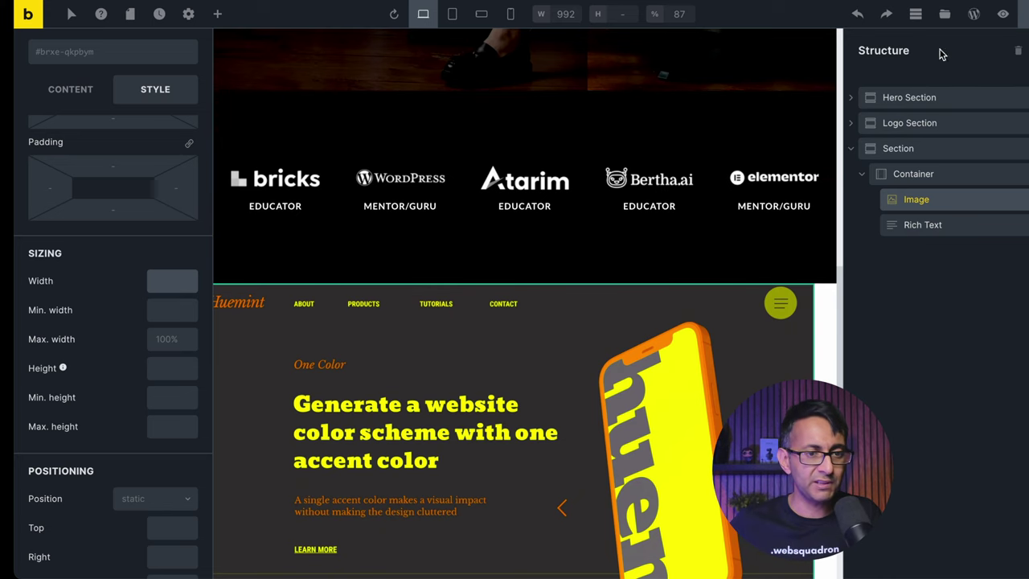
pyautogui.click(1003, 15)
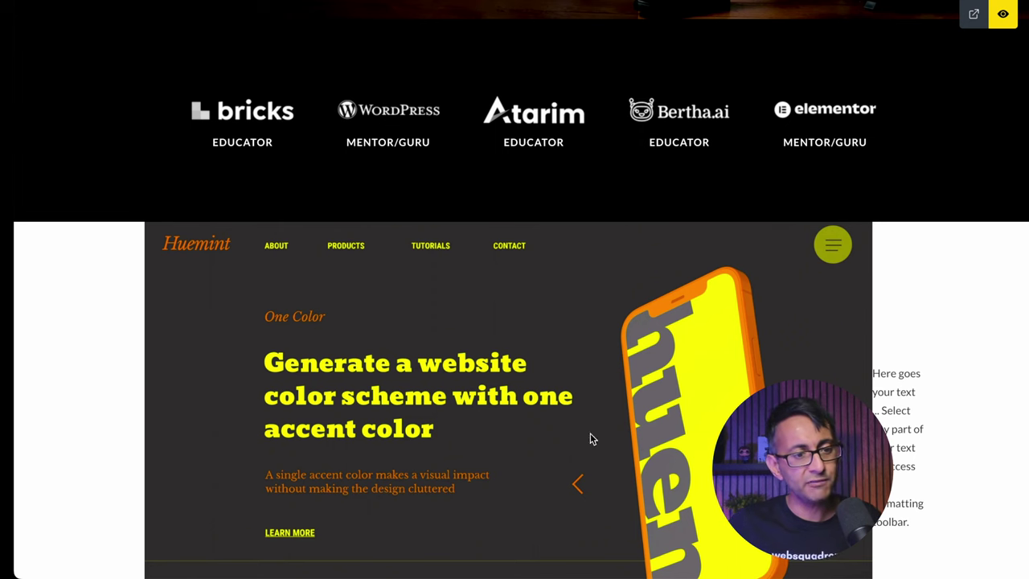
pyautogui.click(1003, 15)
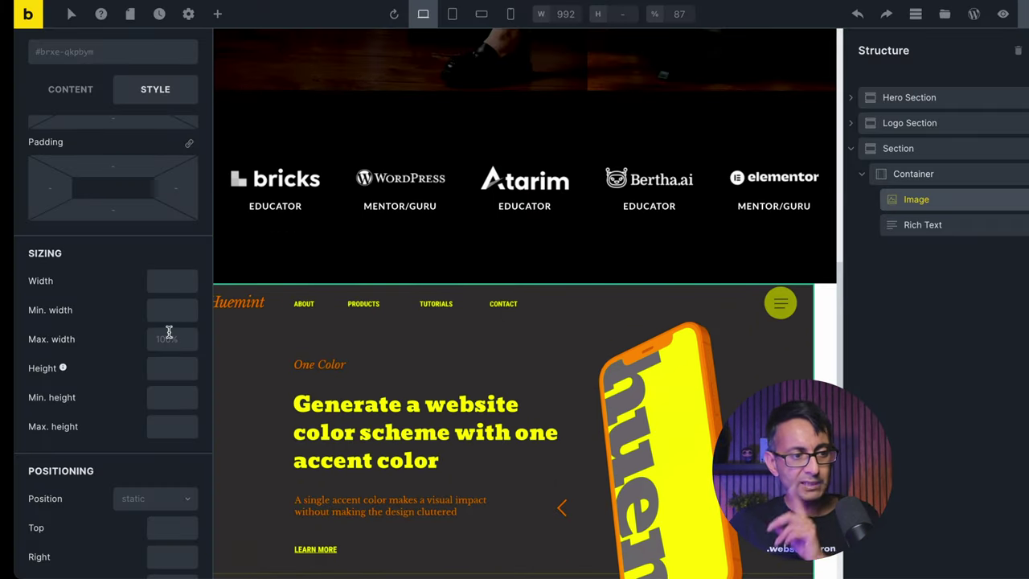
pyautogui.click(172, 281)
pyautogui.write('600')
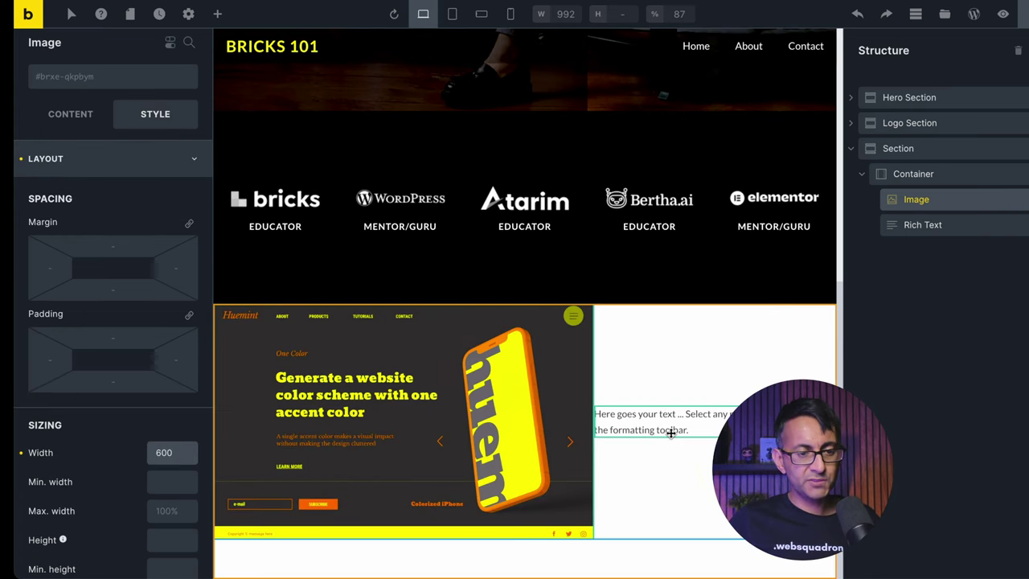
pyautogui.click(1003, 13)
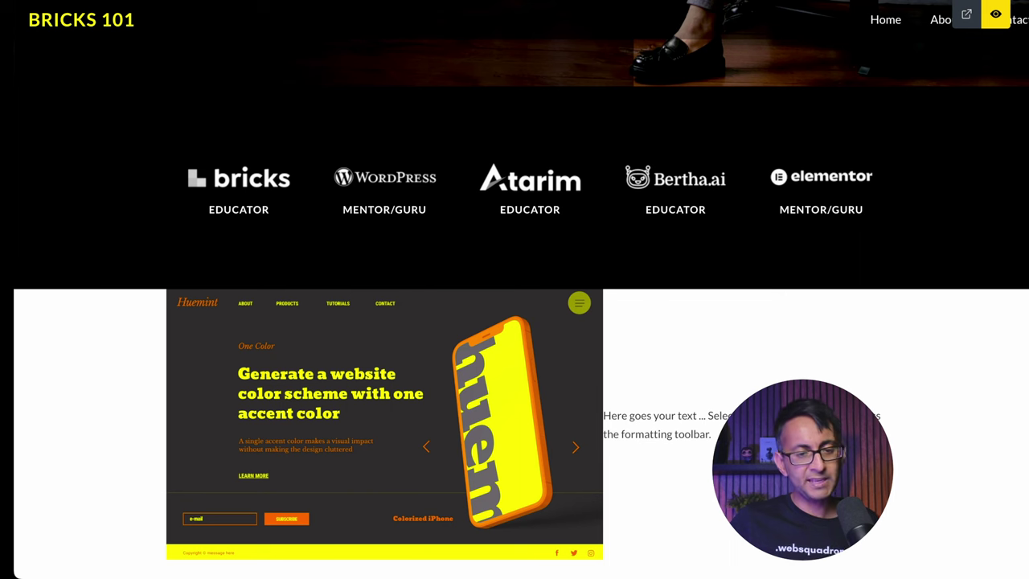
pyautogui.click(995, 14)
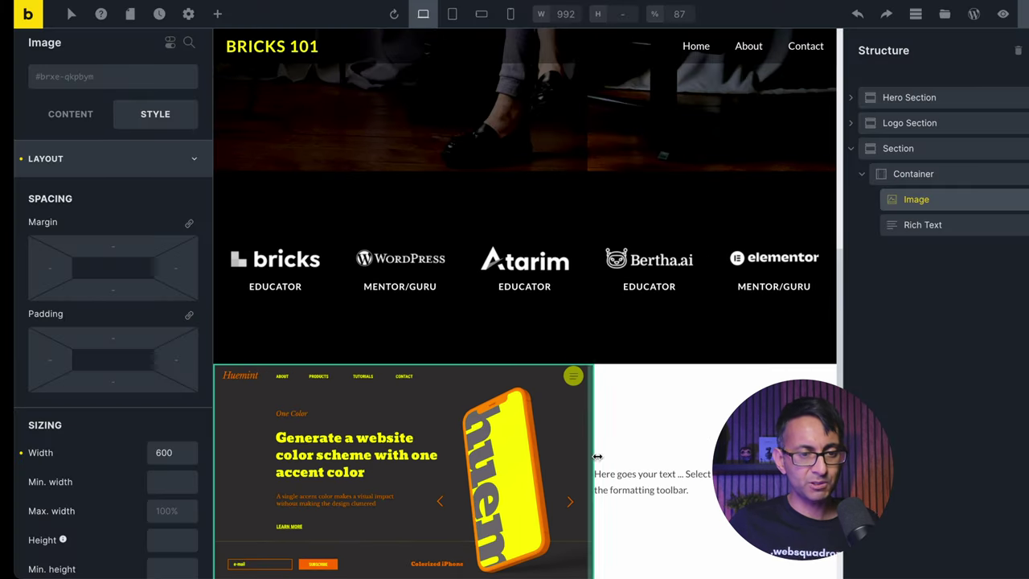
# - Replace the Rich Text placeholder with three paragraphs opening "Just starting out?", "Ready to explode onto the digital stage?" and "We're going to make you Level Up!"
pyautogui.click(953, 226)
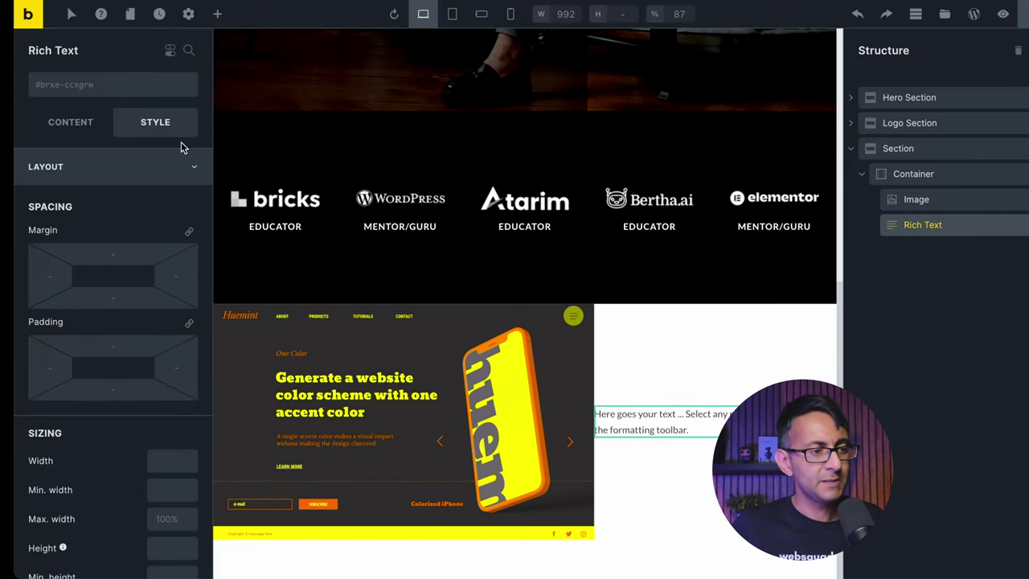
pyautogui.click(48, 113)
pyautogui.moveTo(156, 295); pyautogui.dragTo(3, 233)
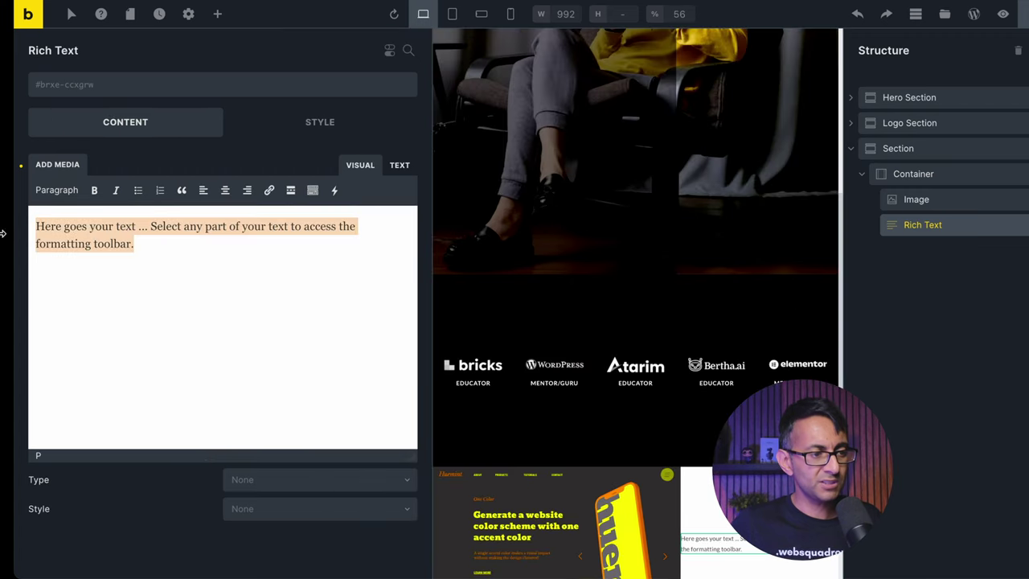
pyautogui.press('BackSpace')
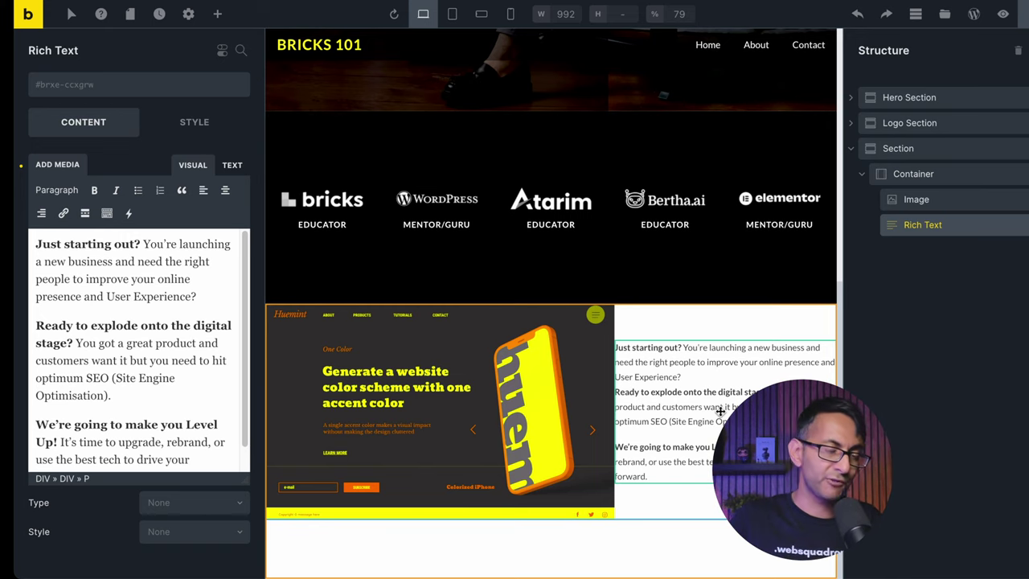
# - Apply the standard-text class to the Rich Text element and check the text in preview
pyautogui.click(118, 85)
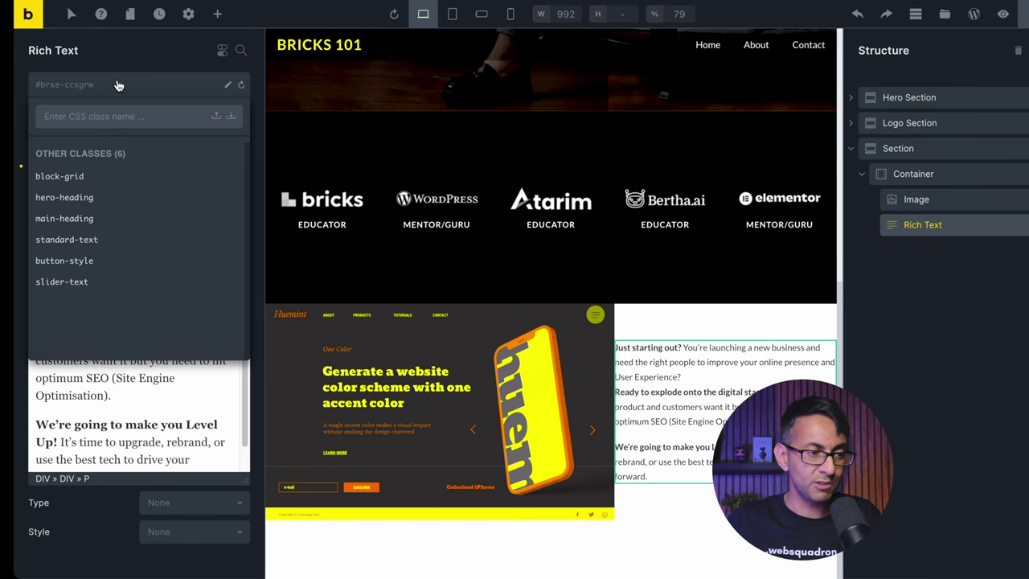
pyautogui.click(72, 239)
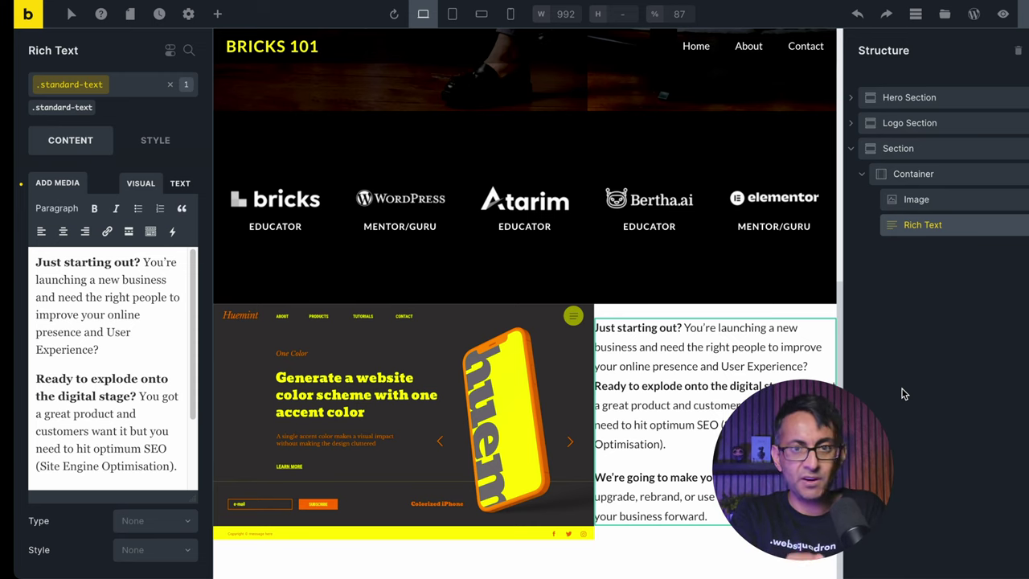
pyautogui.click(1004, 14)
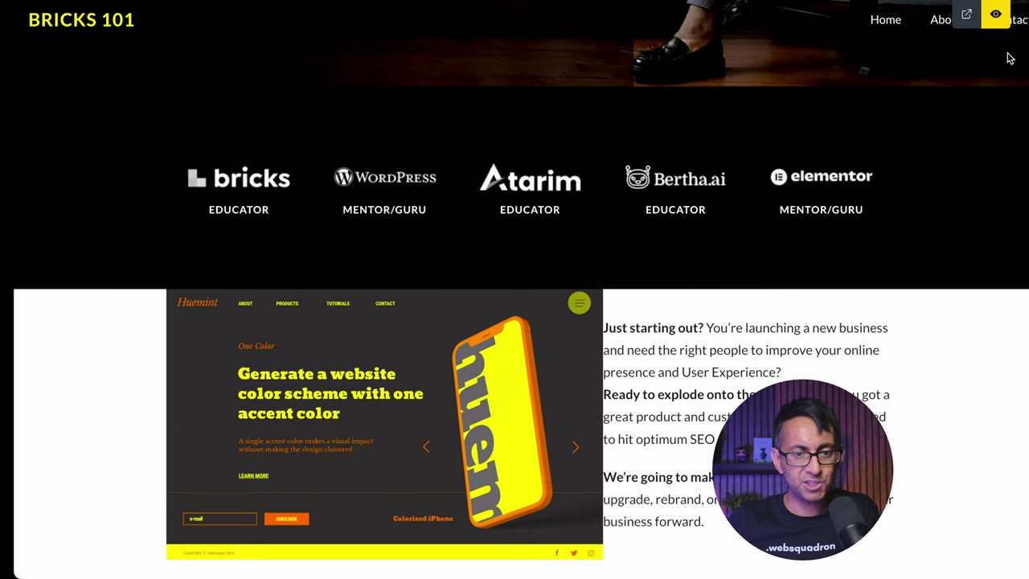
pyautogui.click(996, 13)
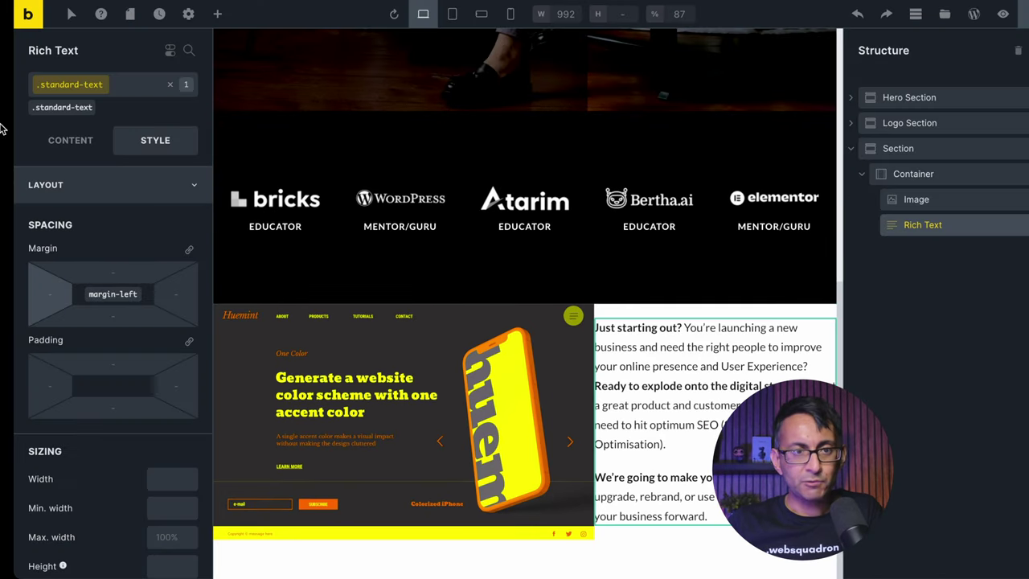
# - Set a left margin of 50 on the Rich Text element to separate it from the image, and preview it
pyautogui.click(54, 289)
pyautogui.write('50')
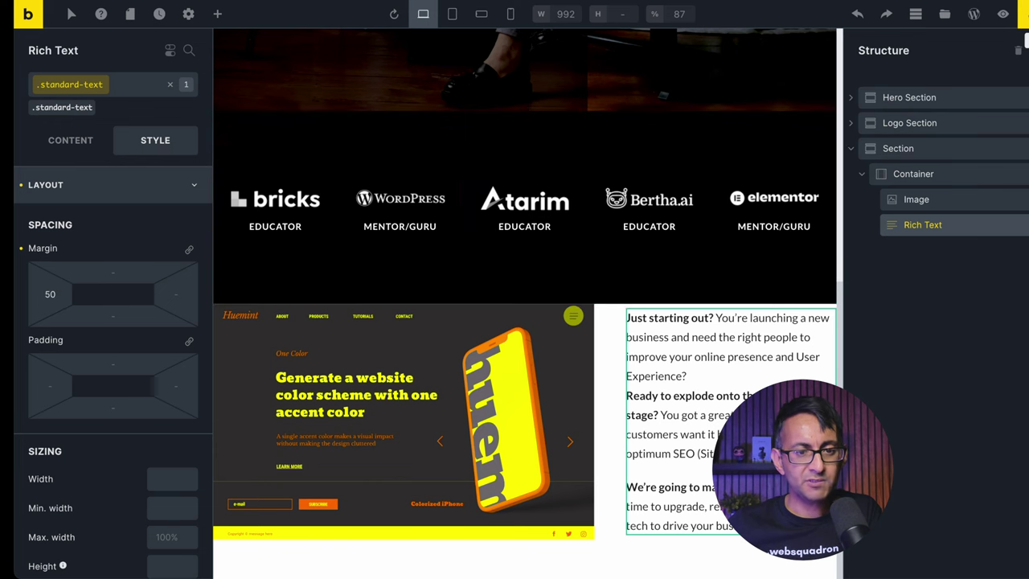
pyautogui.click(1002, 13)
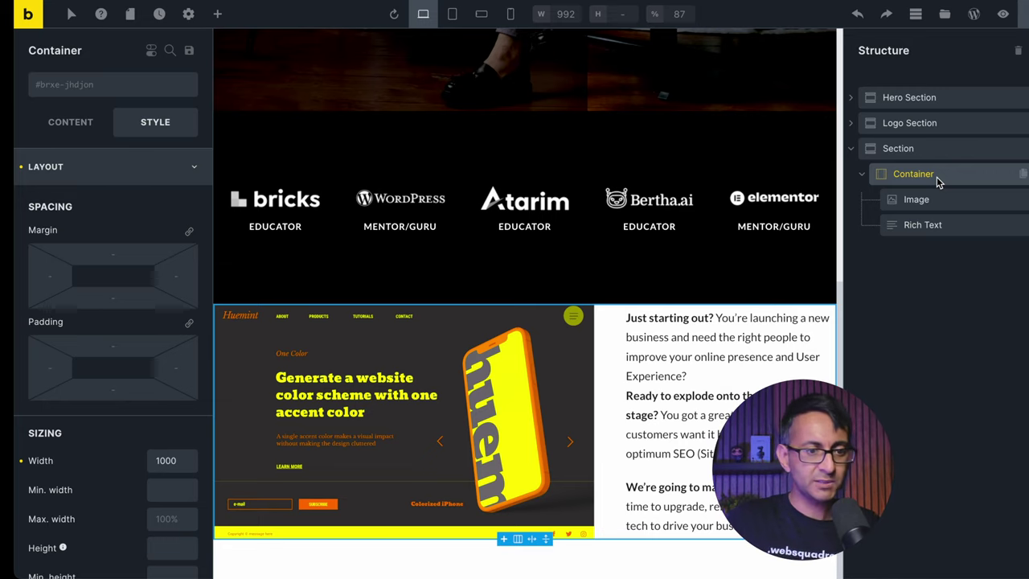
# - Set the container's top and bottom padding to 80 and check the section's spacing in preview
pyautogui.click(123, 314)
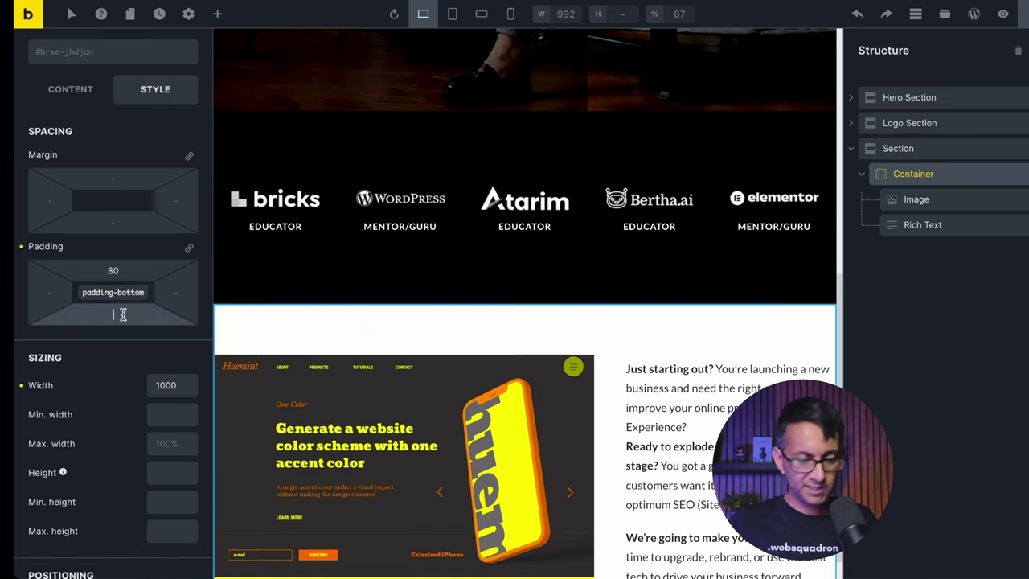
pyautogui.write('80')
pyautogui.click(1002, 13)
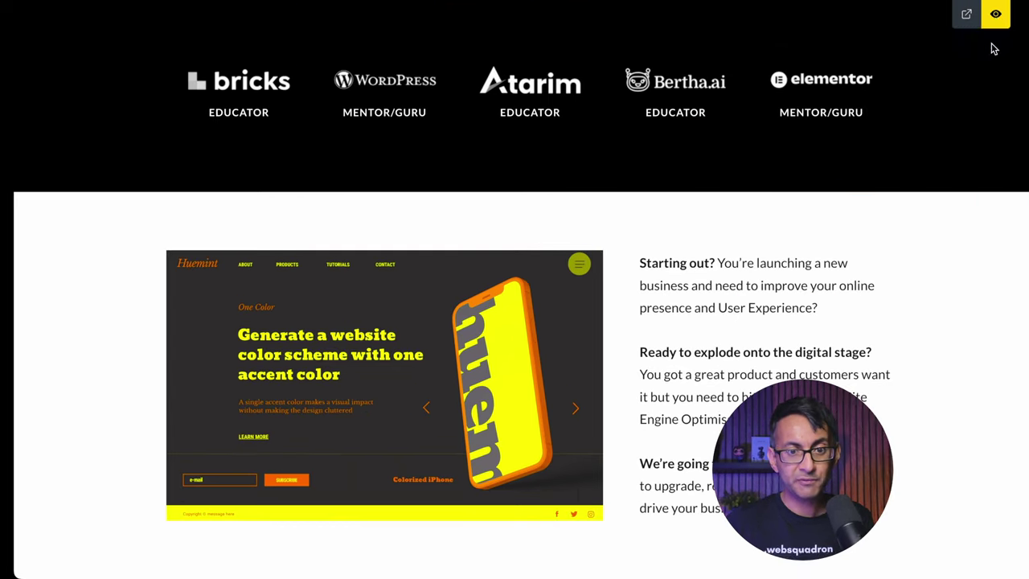
pyautogui.click(996, 16)
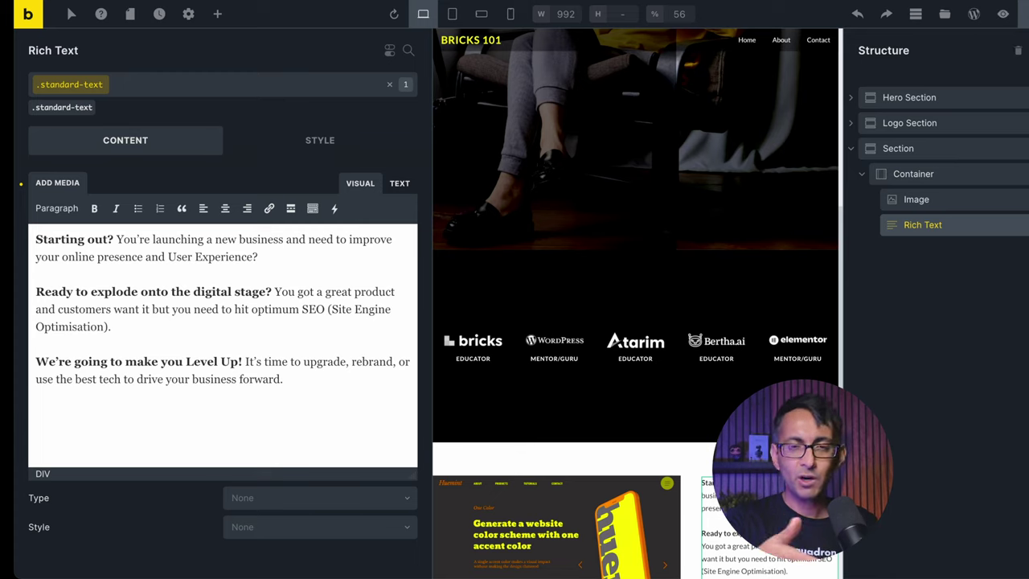
# - Switch the canvas to the mobile portrait breakpoint and narrow the element settings panel
pyautogui.click(513, 18)
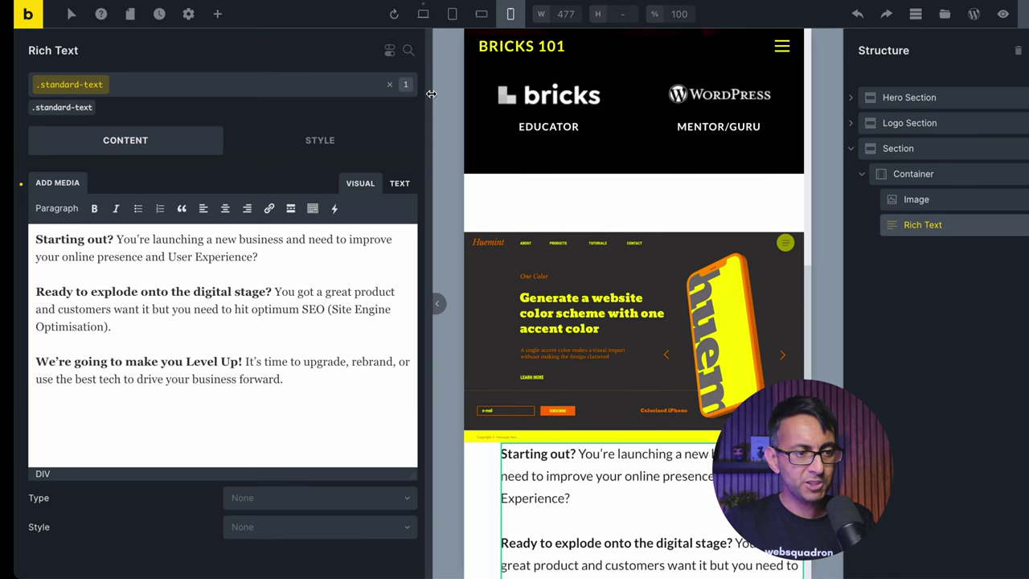
pyautogui.moveTo(431, 95); pyautogui.dragTo(372, 81)
pyautogui.click(568, 14)
pyautogui.write('379')
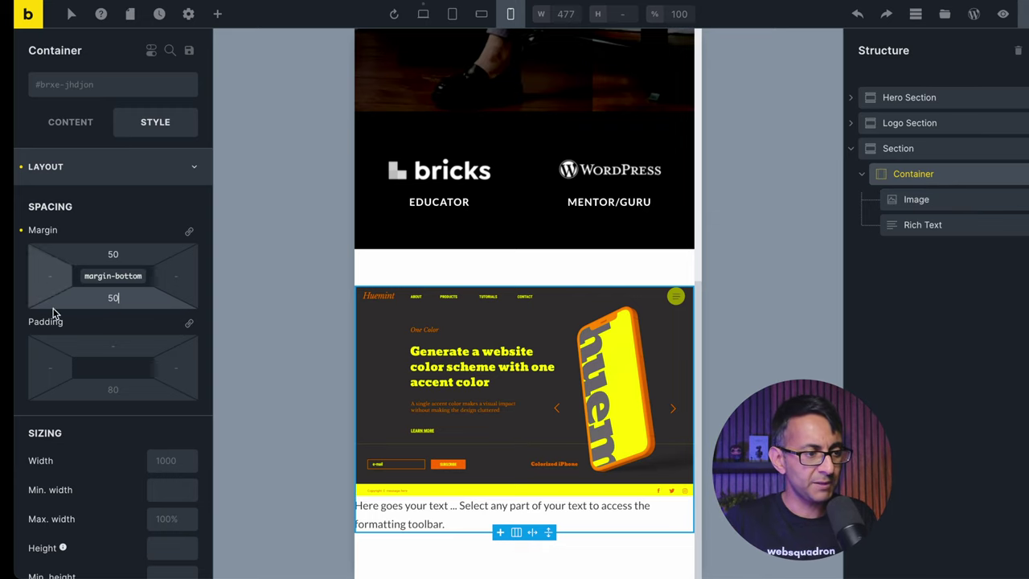
# - Complete the container's bottom margin of 50 and set its left and right padding to 20 for mobile portrait
pyautogui.write('0')
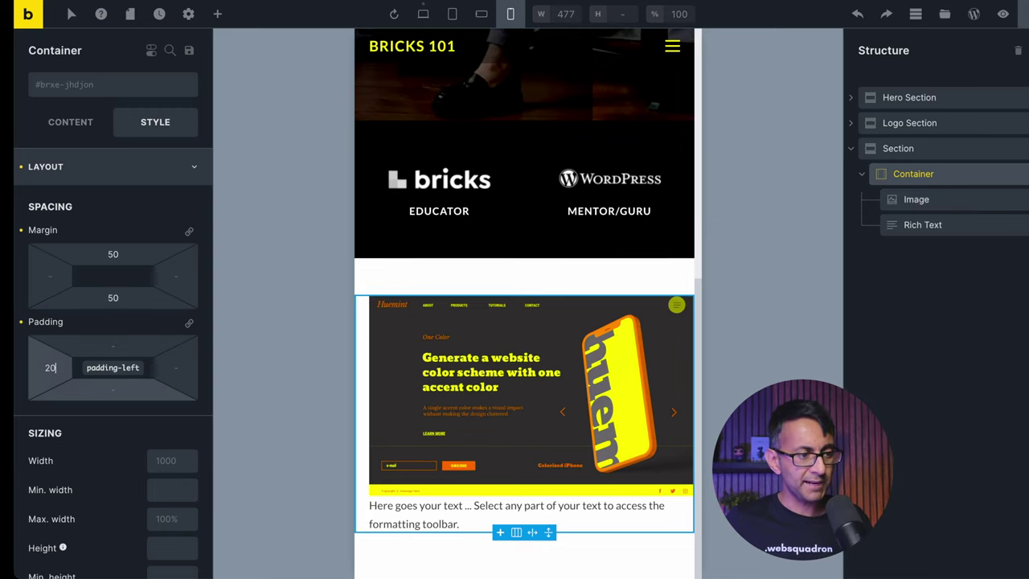
pyautogui.press('Tab')
pyautogui.press('Tab')
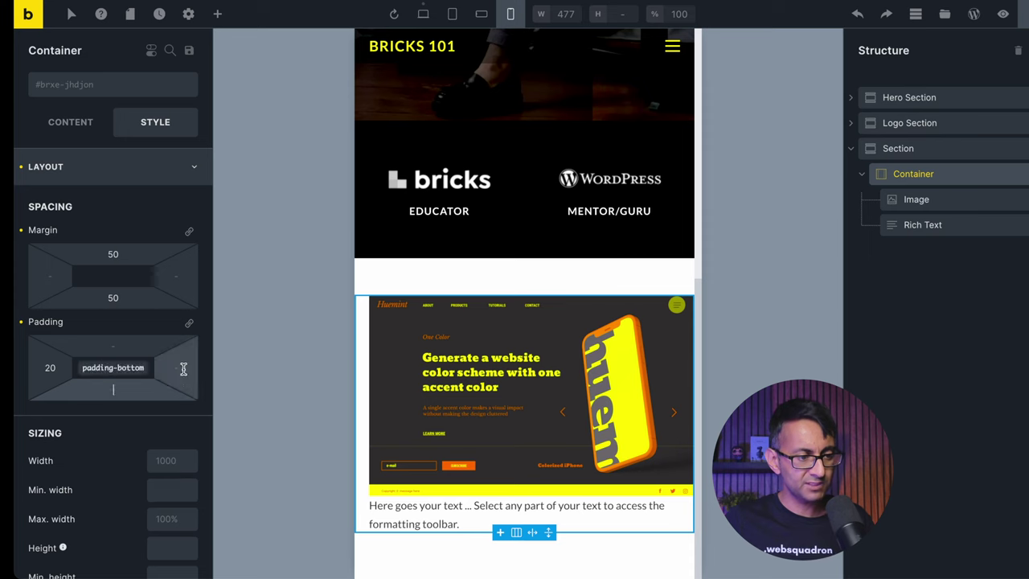
pyautogui.click(177, 367)
pyautogui.write('20')
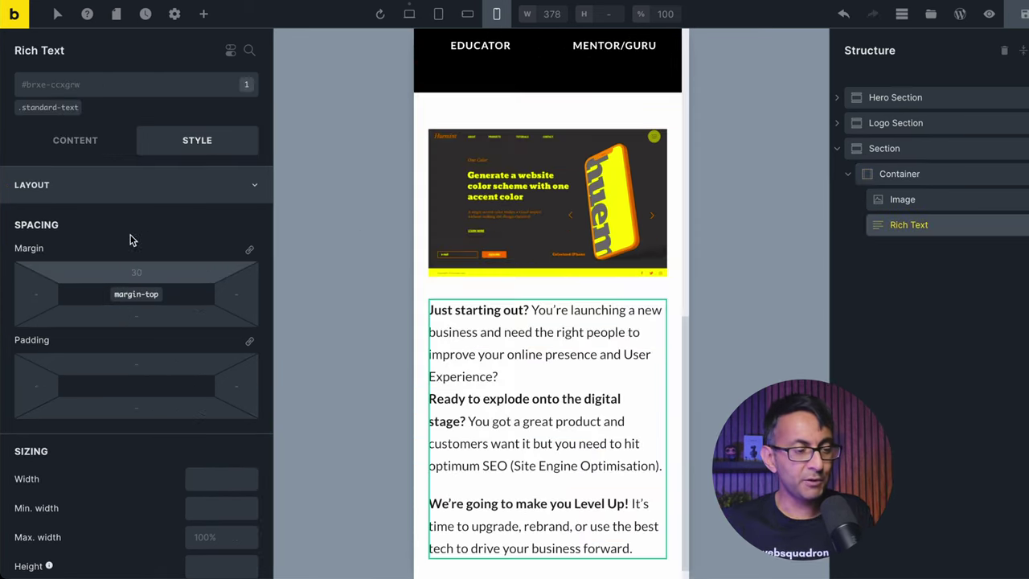
# - Set the Rich Text element's top margin to 30 on mobile, and look over the container's padding
pyautogui.write('0')
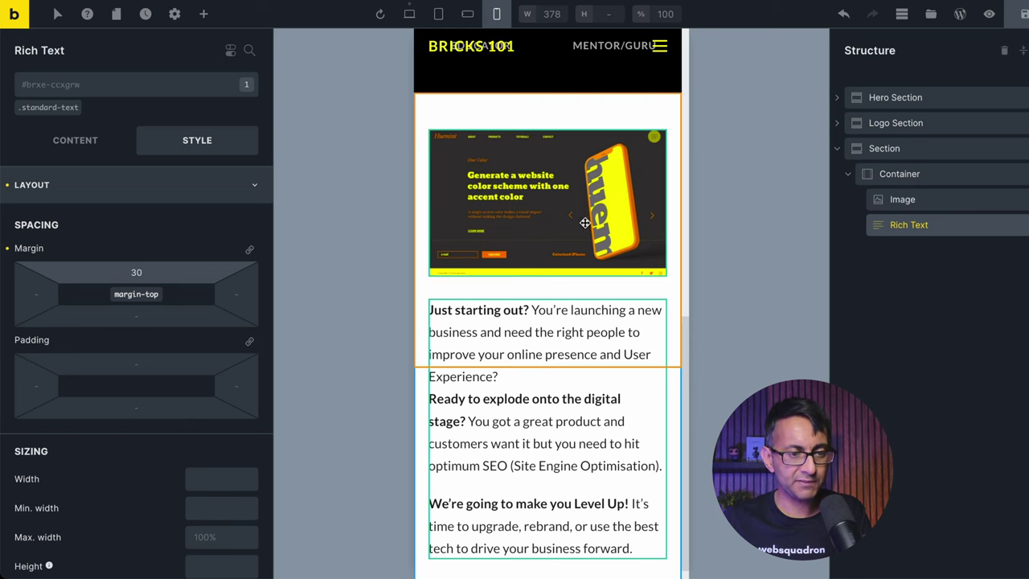
pyautogui.scroll(-1, 686, 333)
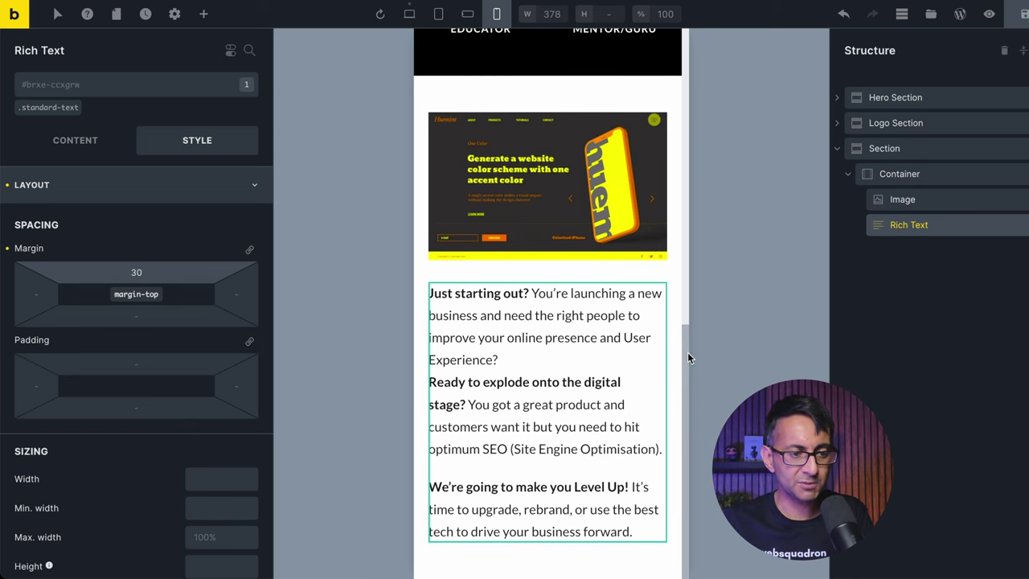
pyautogui.click(905, 174)
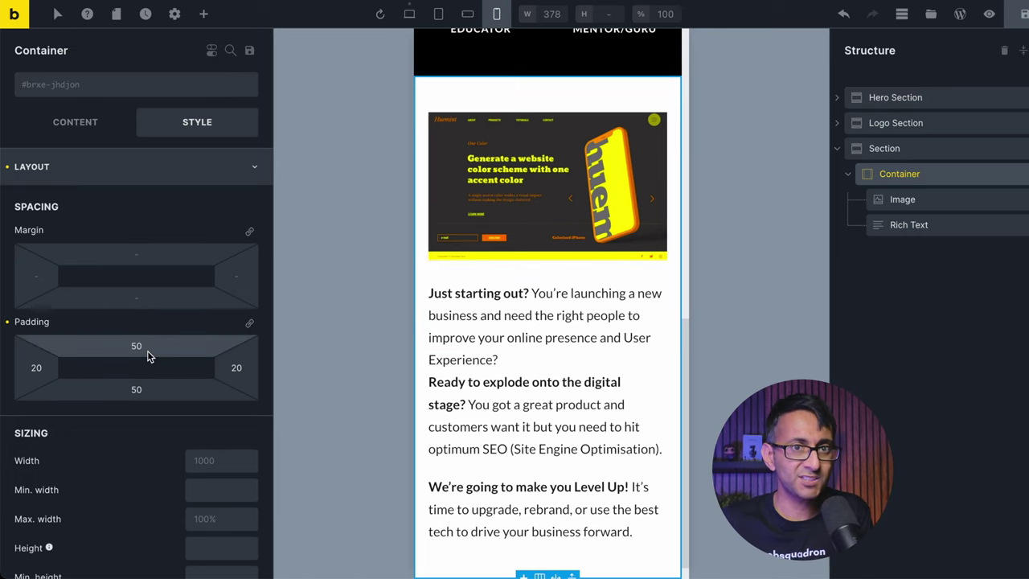
# - Clear the height of the section holding the image and text, and check its desktop spacing in preview
pyautogui.click(938, 152)
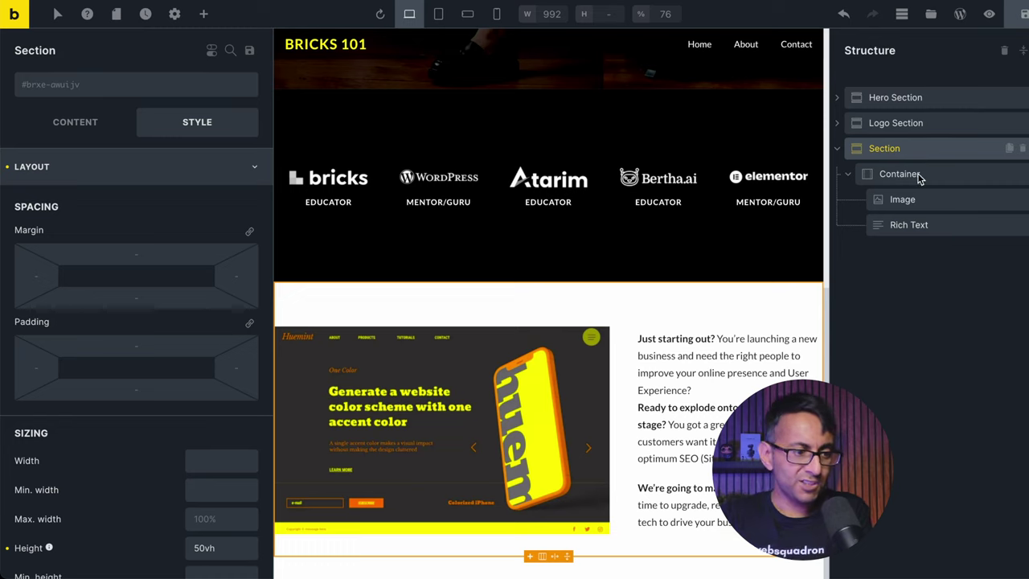
pyautogui.moveTo(229, 548); pyautogui.dragTo(139, 550)
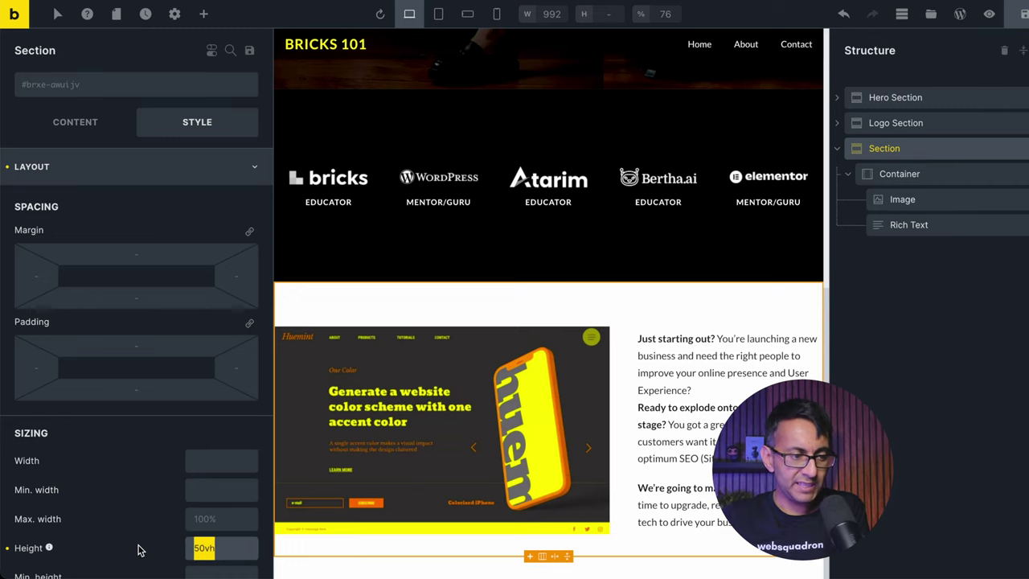
pyautogui.press('BackSpace')
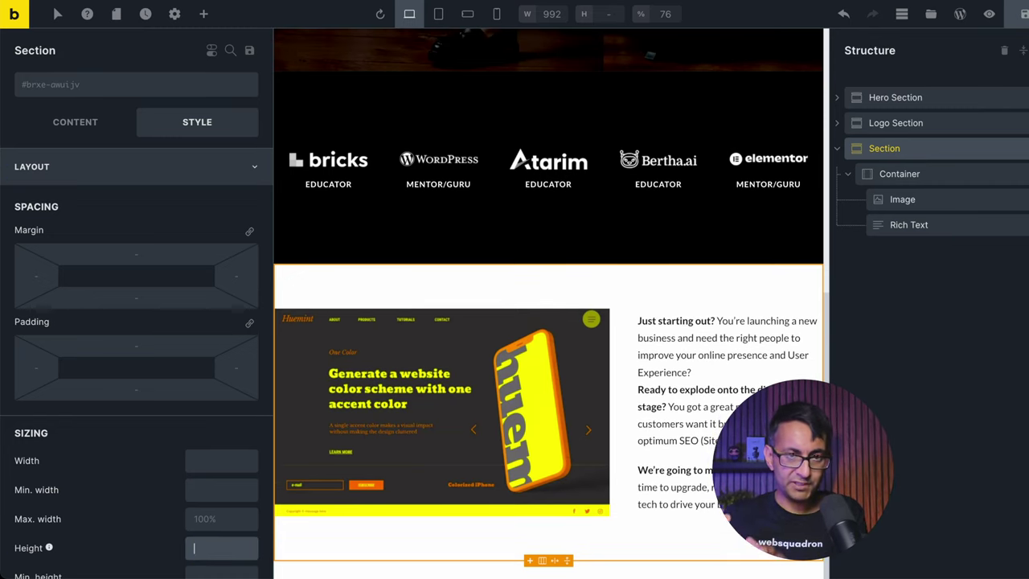
pyautogui.click(929, 174)
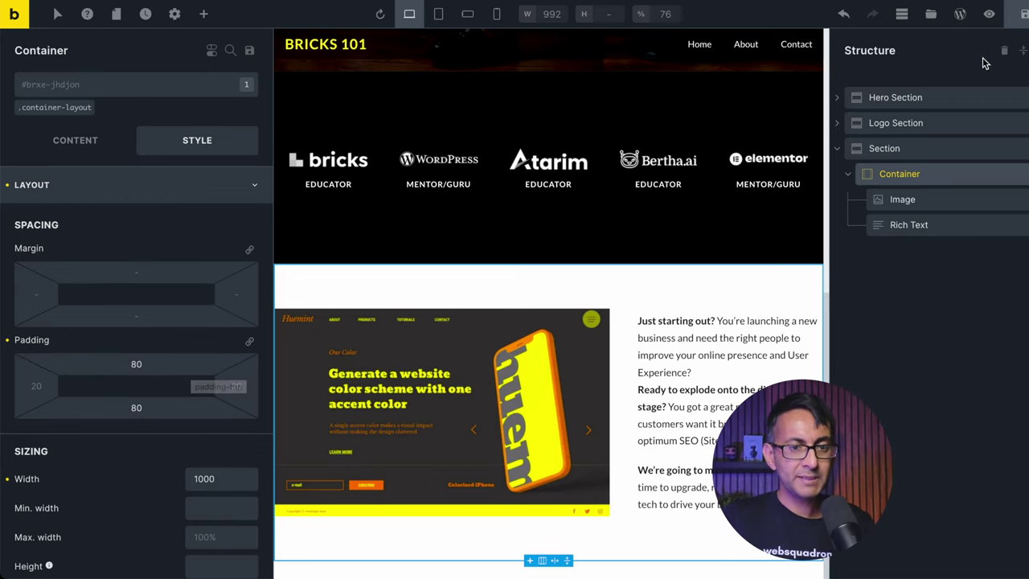
pyautogui.click(989, 13)
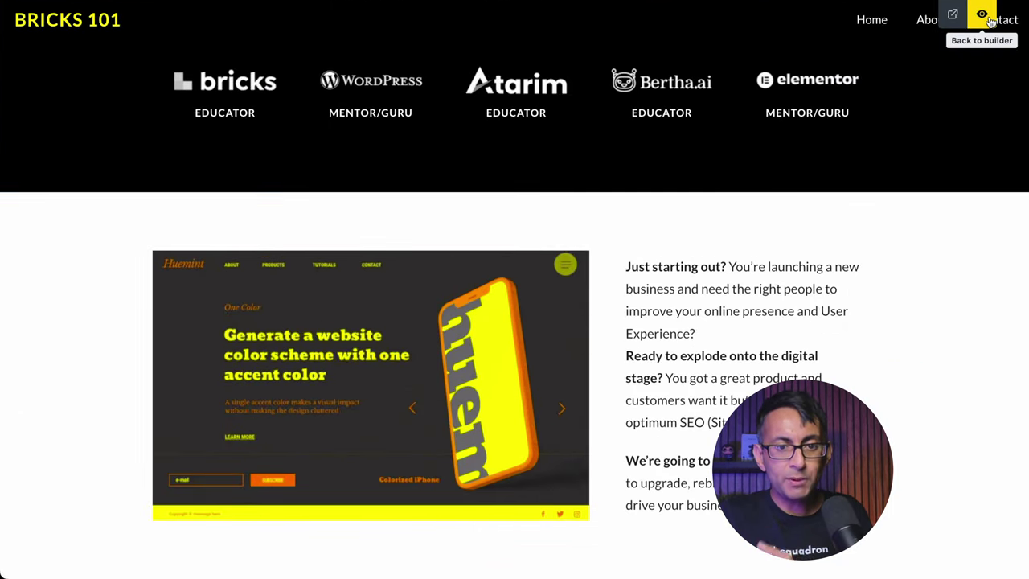
pyautogui.click(984, 17)
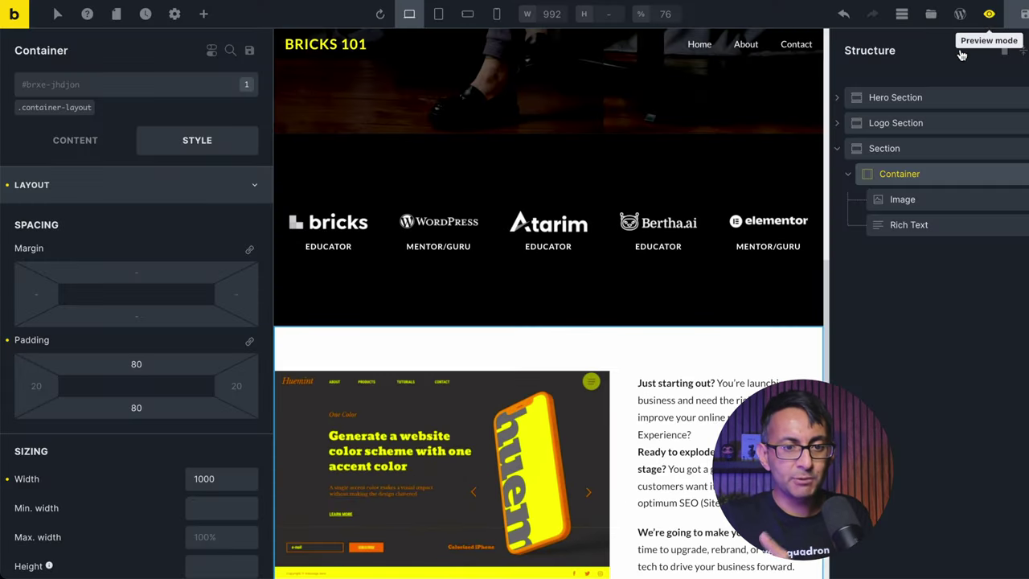
# - Duplicate the image-and-text container inside the same section
pyautogui.click(847, 176)
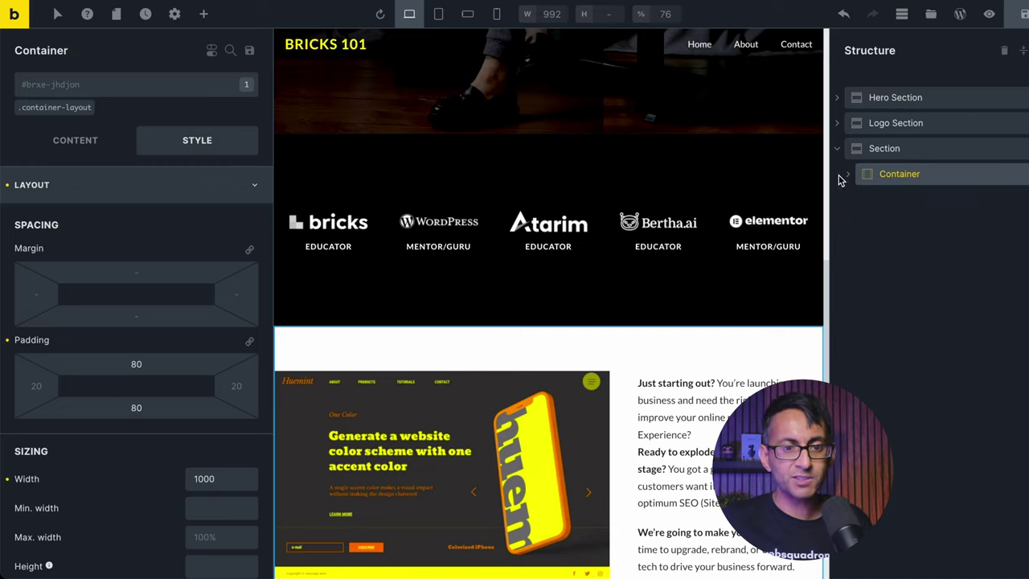
pyautogui.click(838, 151)
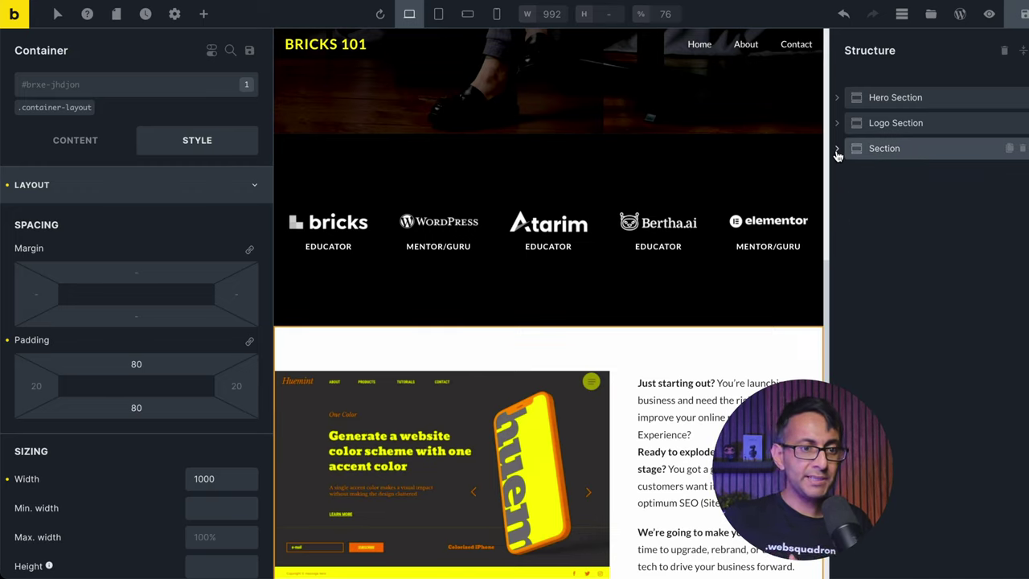
pyautogui.click(837, 153)
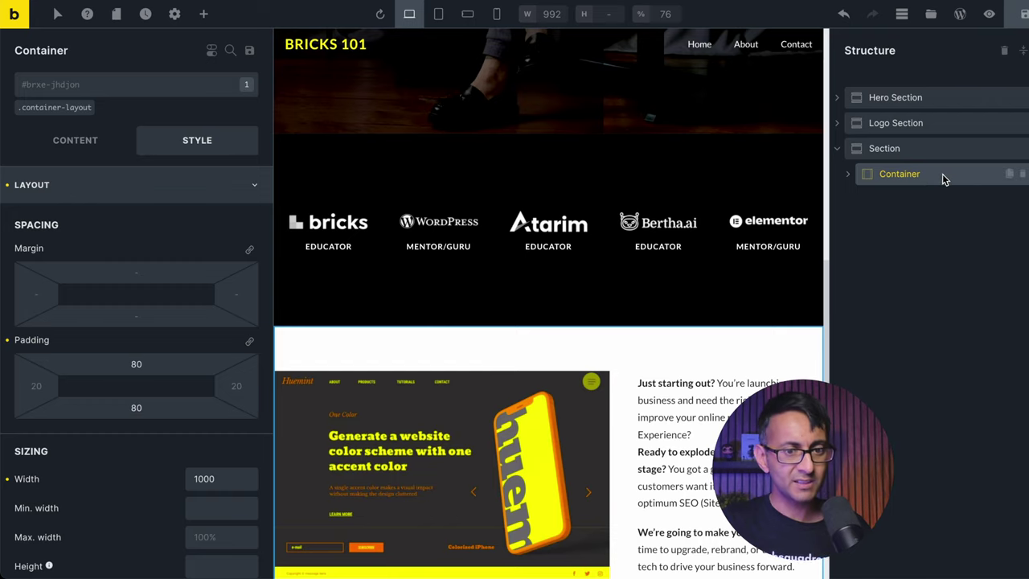
pyautogui.click(1009, 175)
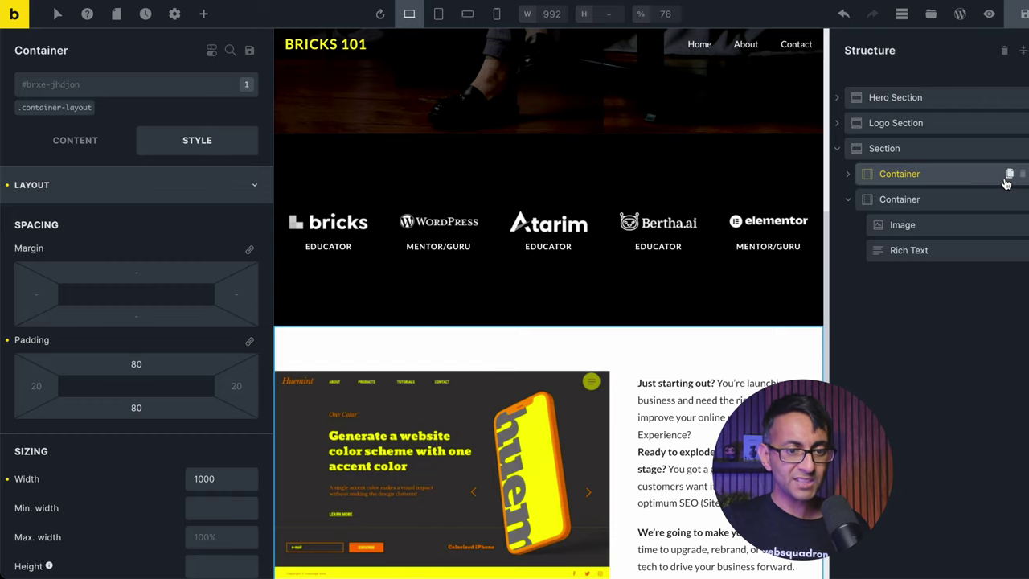
pyautogui.click(846, 202)
pyautogui.click(847, 200)
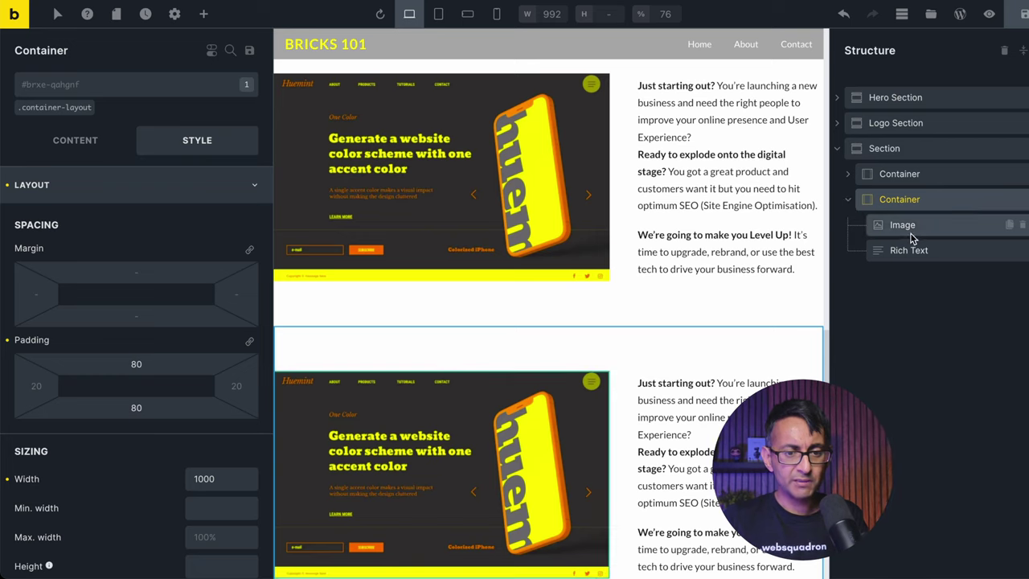
# - Move the Rich Text element ahead of the Image in the duplicated container
pyautogui.click(897, 225)
pyautogui.click(916, 250)
pyautogui.moveTo(923, 239); pyautogui.dragTo(920, 220)
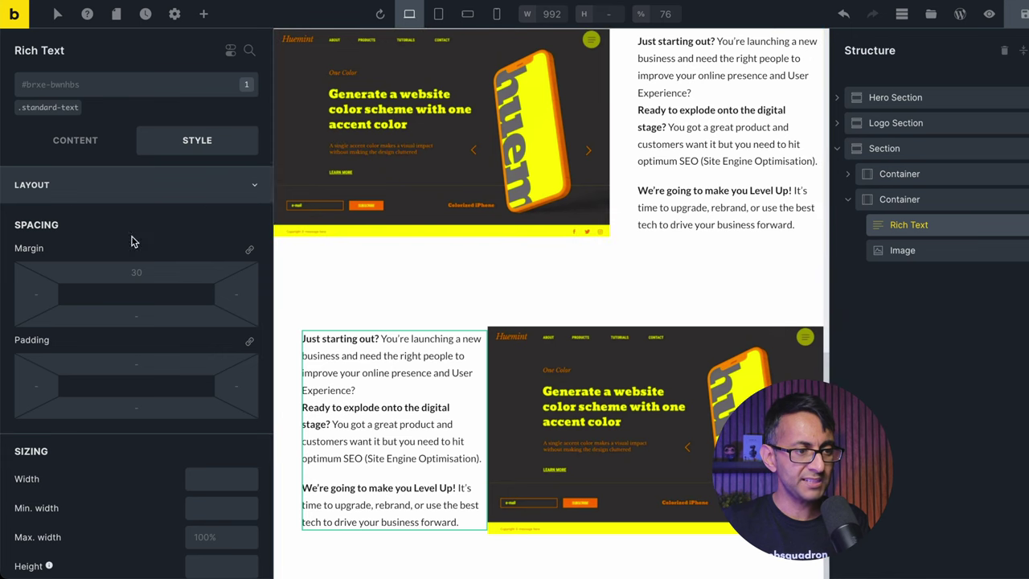
# - Set the duplicated Rich Text element's left margin to 0 and its right margin to 50
pyautogui.click(36, 295)
pyautogui.write('0')
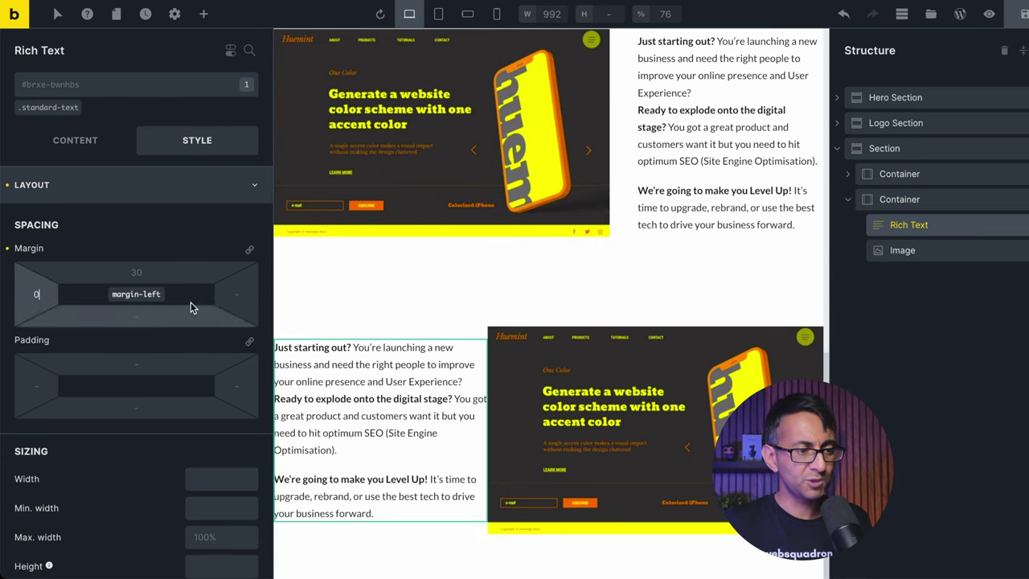
pyautogui.click(237, 295)
pyautogui.write('50')
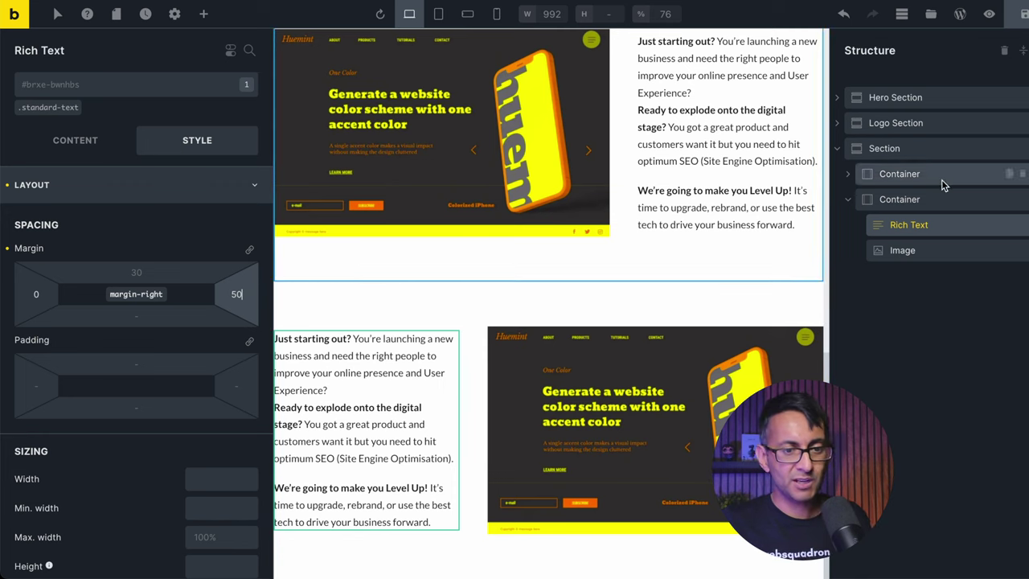
# - Set the width of the second container's image to 250 and duplicate the image beside it
pyautogui.click(933, 257)
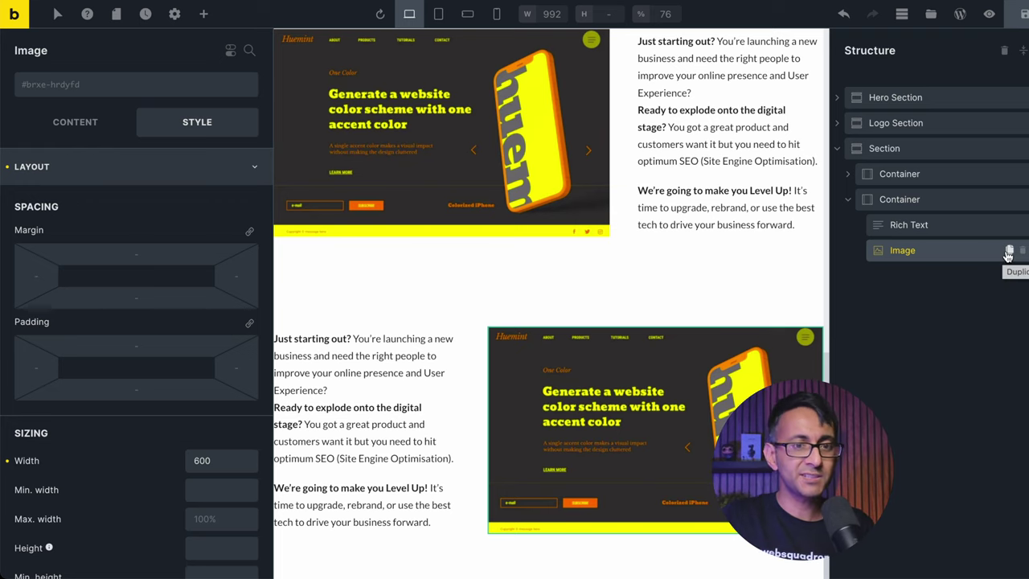
pyautogui.hotkey('ctrl', 'z')
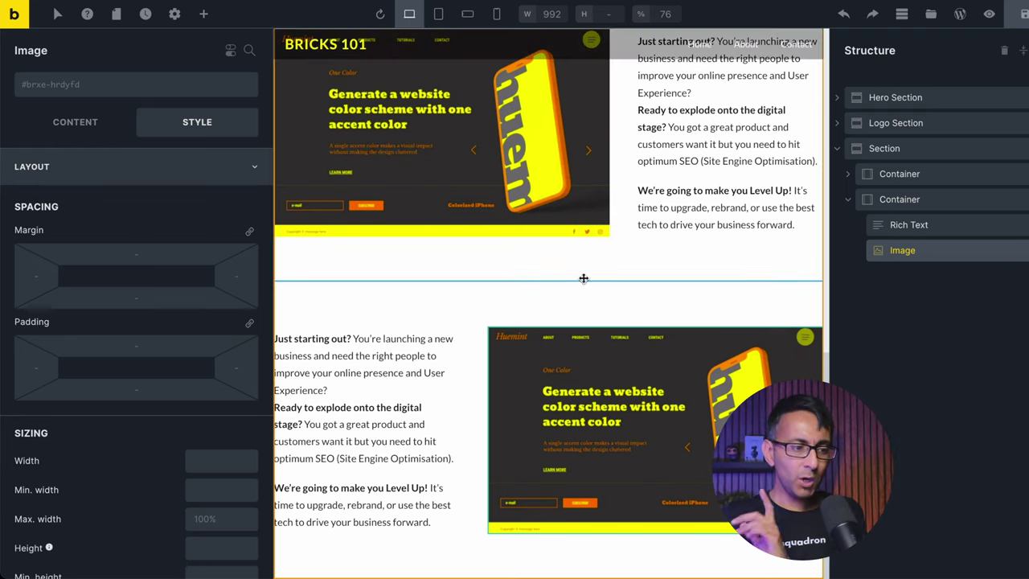
pyautogui.click(200, 458)
pyautogui.write('250')
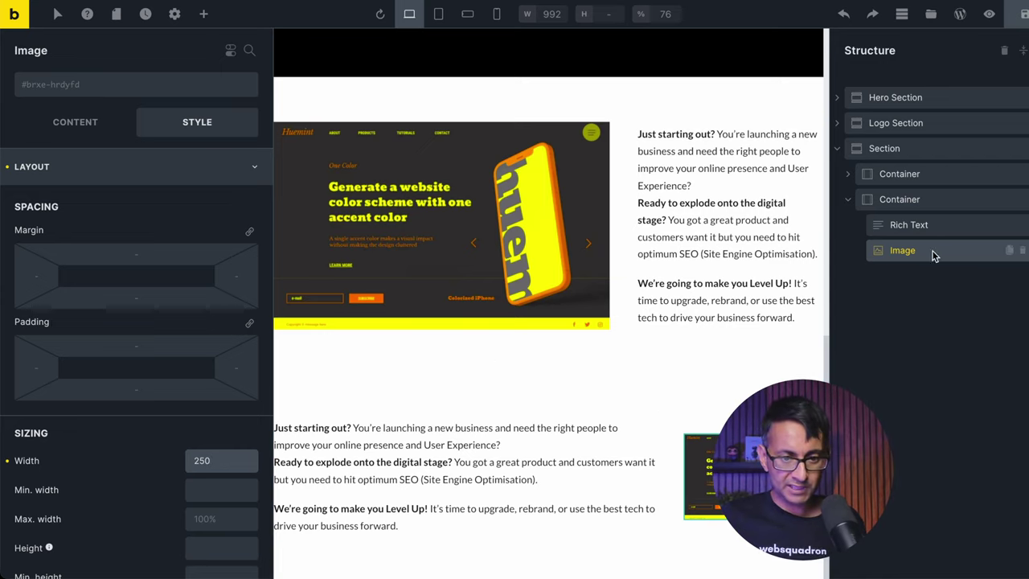
pyautogui.click(1010, 252)
pyautogui.click(1010, 253)
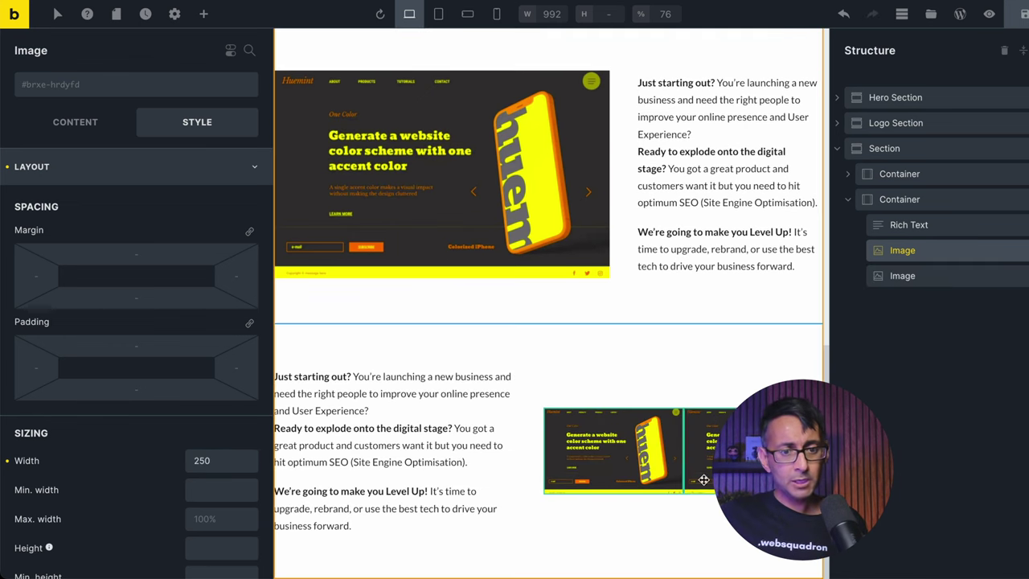
# - Review the second container's direction and alignment settings
pyautogui.click(920, 201)
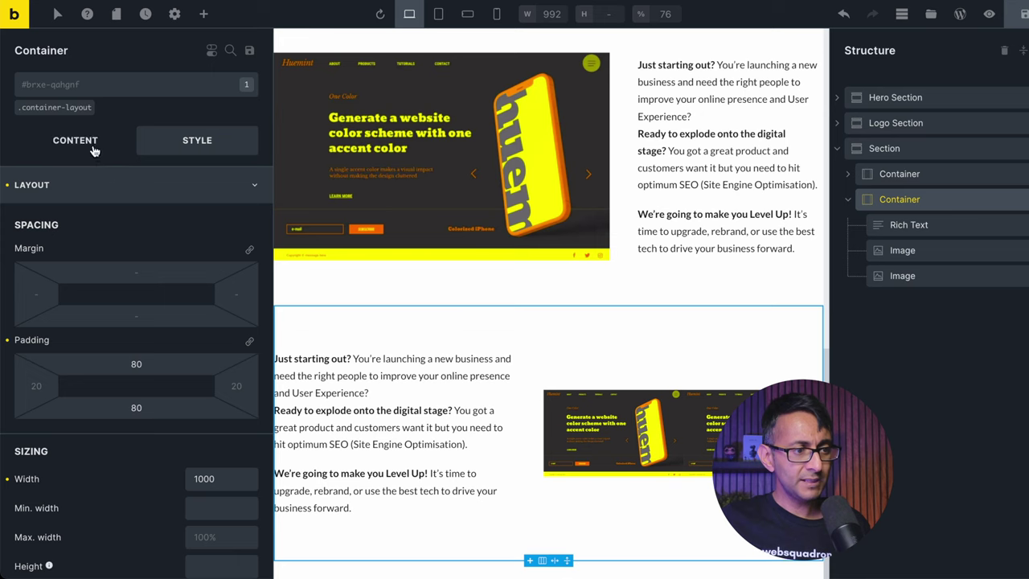
pyautogui.click(93, 150)
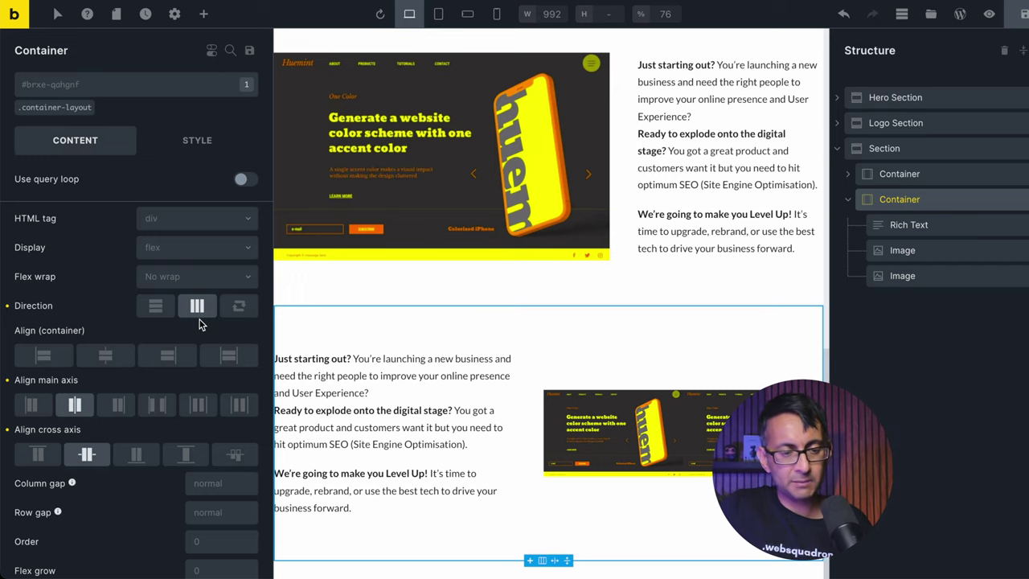
pyautogui.click(934, 253)
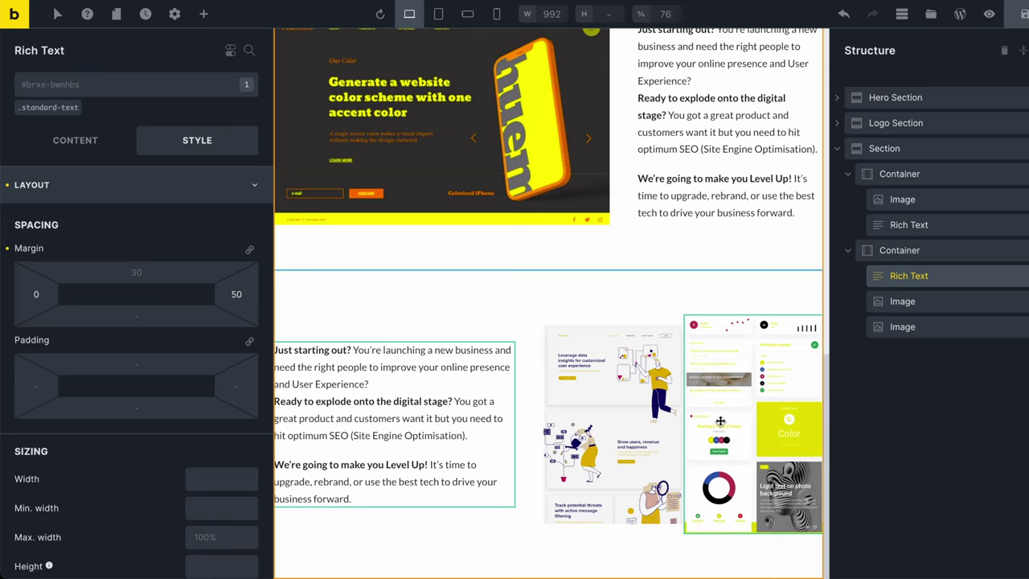
# - Try the Start, Center and End self-alignments on the second container's first image, and set its align self to Stretch
pyautogui.click(976, 301)
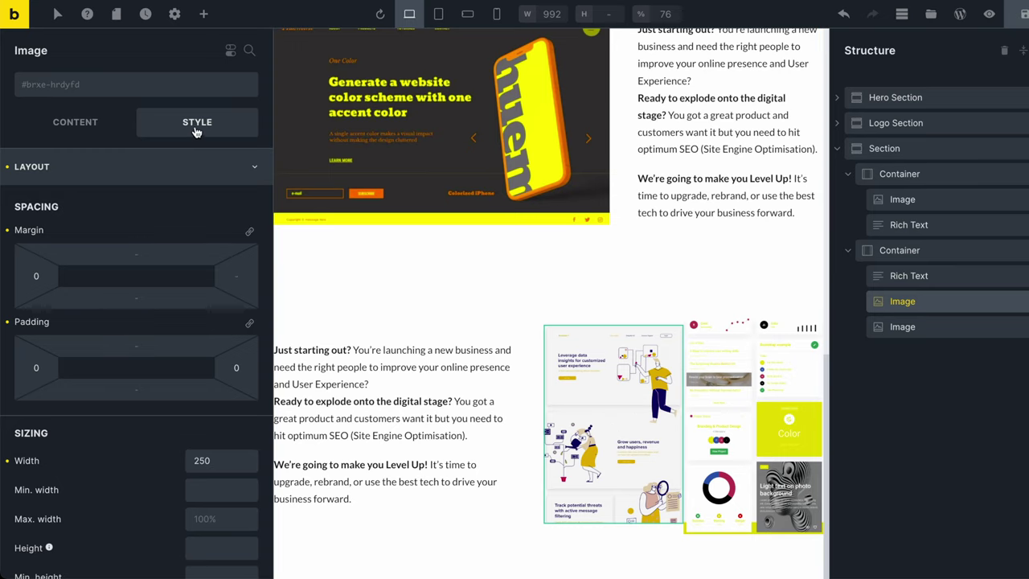
pyautogui.scroll(-5, 154, 306)
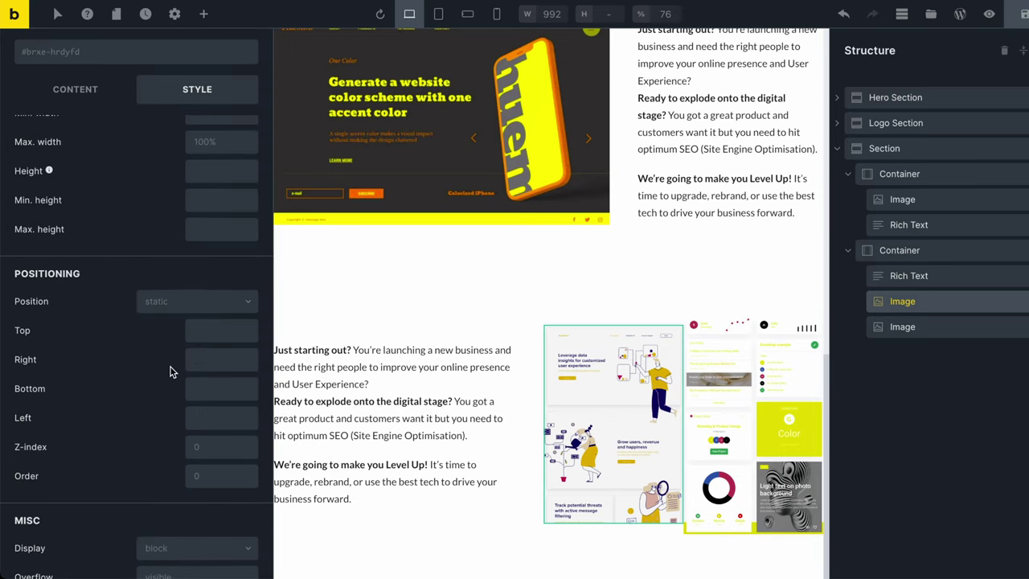
pyautogui.scroll(-5, 170, 371)
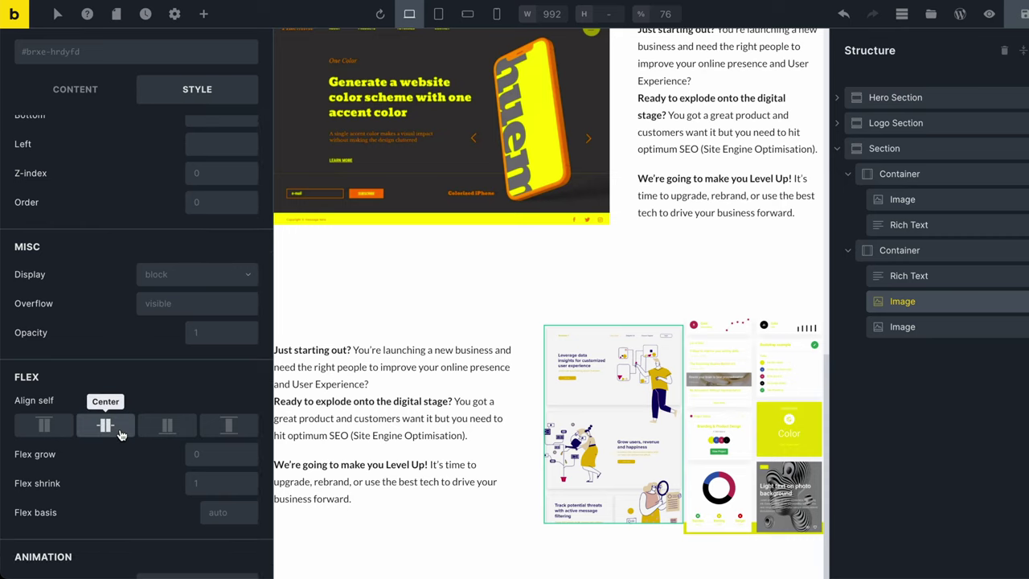
pyautogui.click(44, 429)
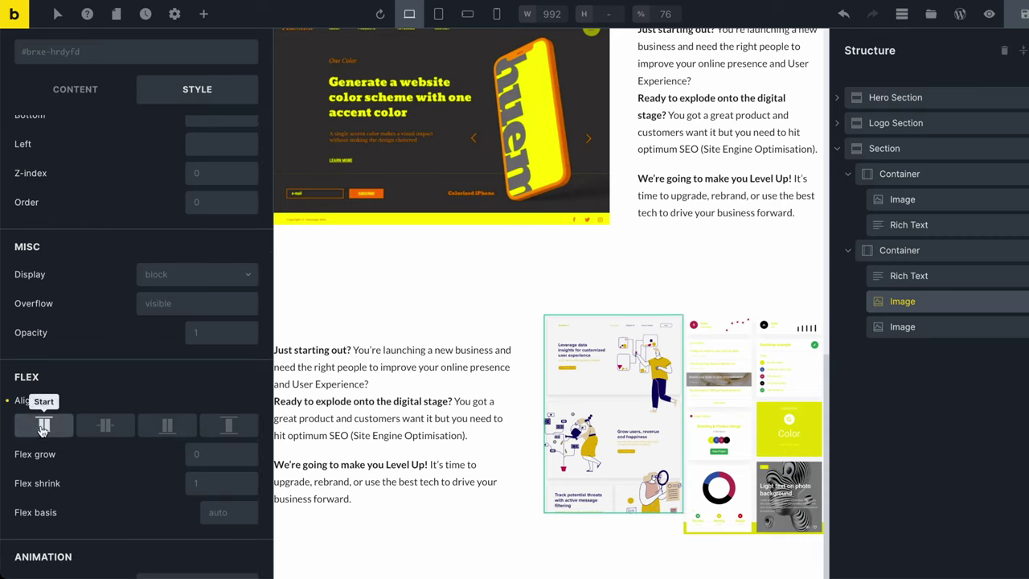
pyautogui.click(103, 429)
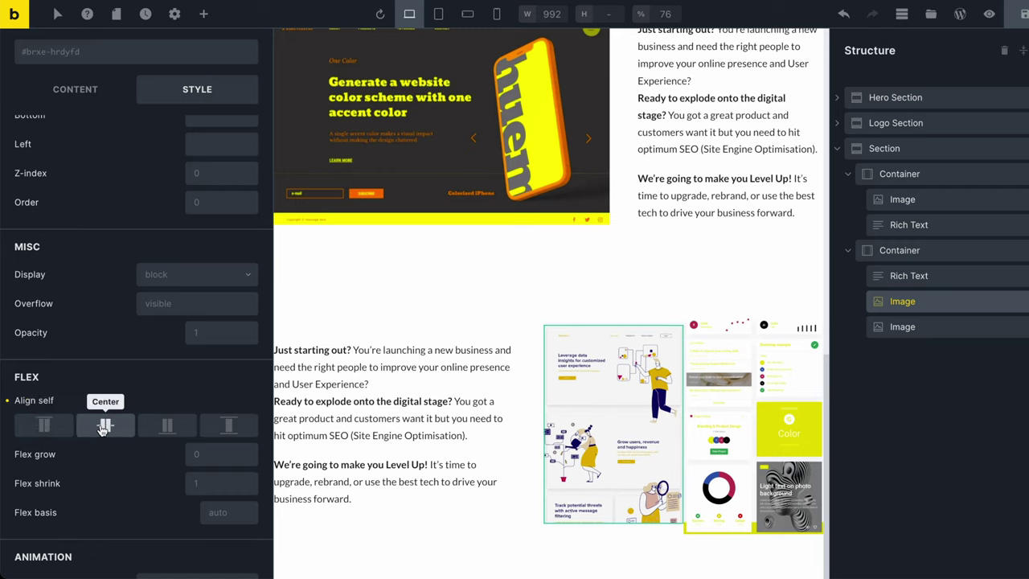
pyautogui.click(166, 426)
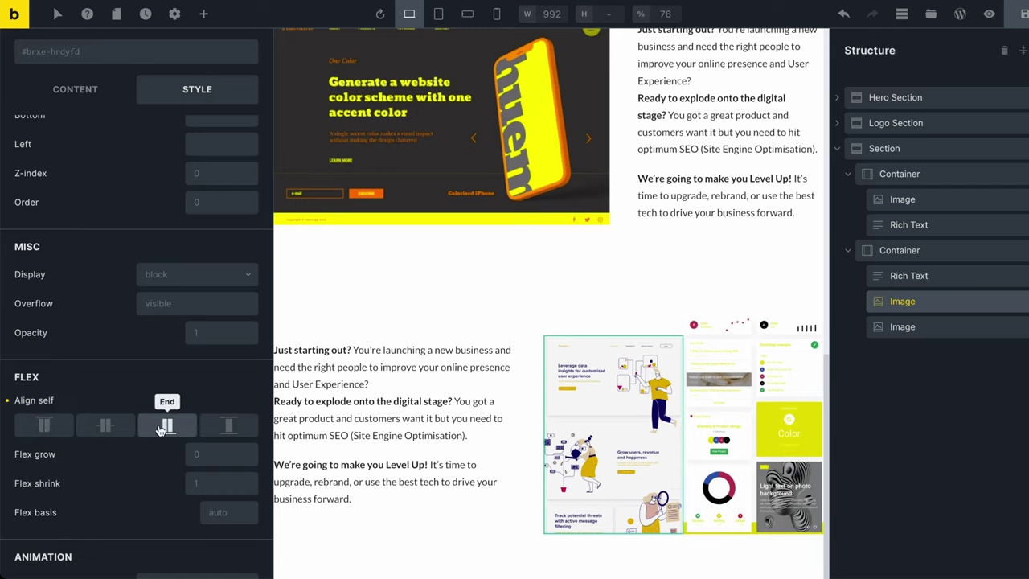
pyautogui.click(227, 427)
pyautogui.click(228, 427)
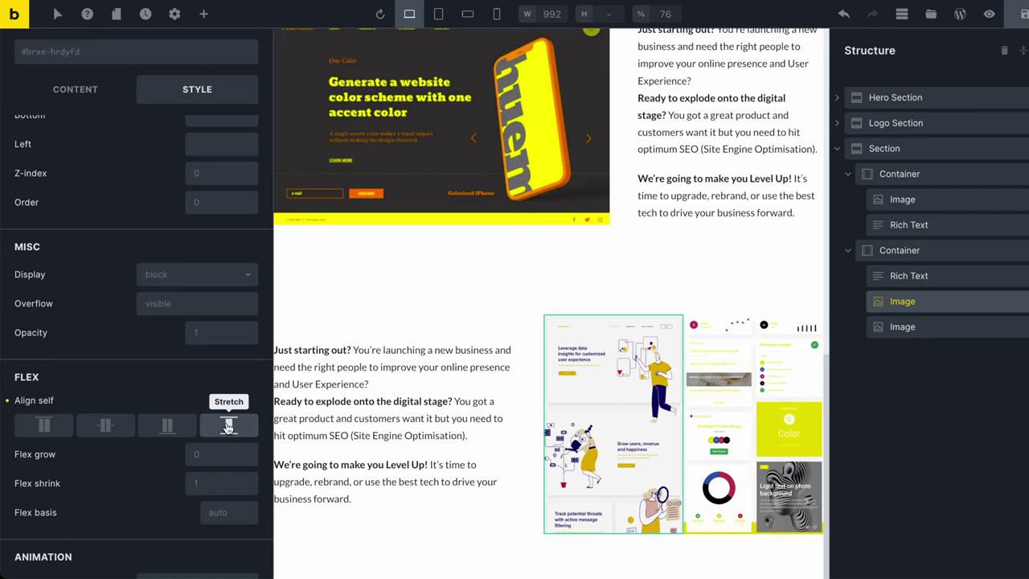
pyautogui.click(228, 427)
pyautogui.click(229, 427)
pyautogui.click(228, 427)
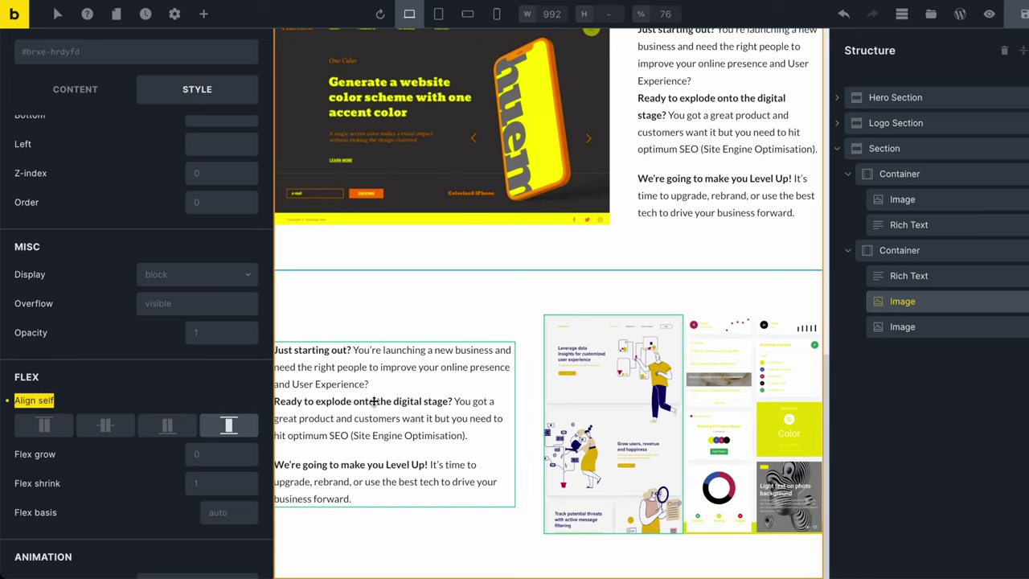
# - Clear the align self of the second container's first image and reduce the second image's width to 227 to match heights
pyautogui.click(226, 426)
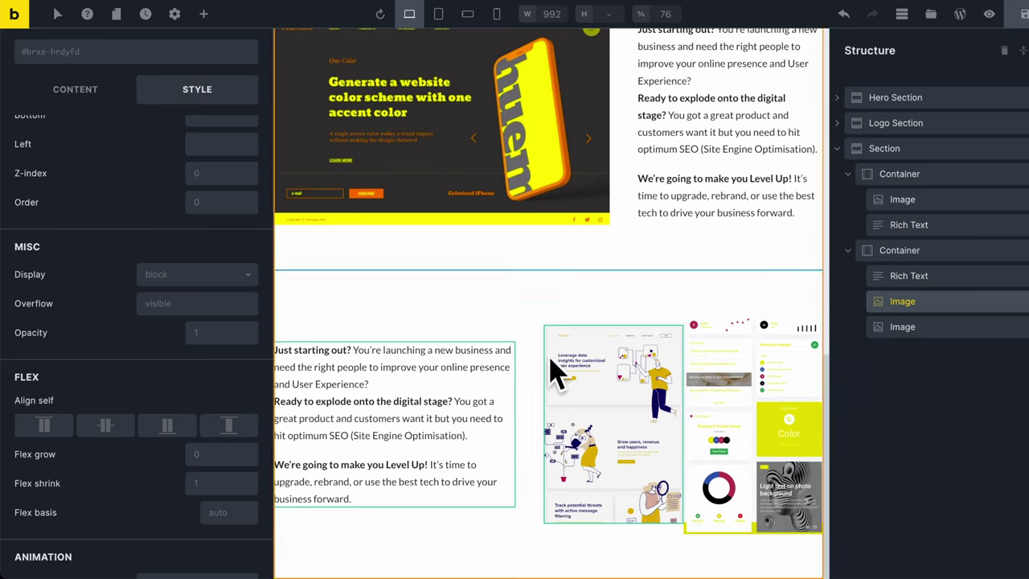
pyautogui.click(935, 327)
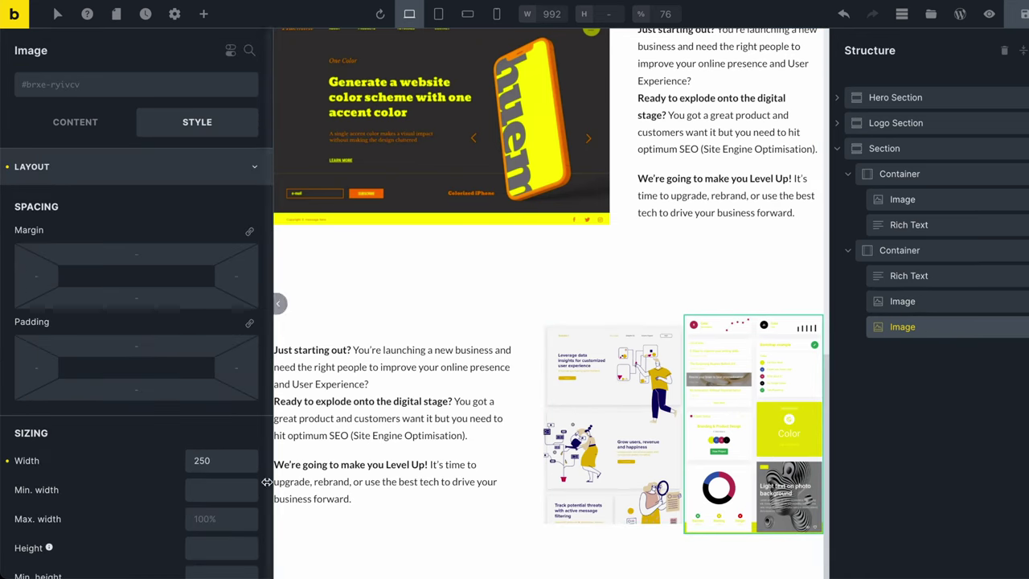
pyautogui.click(232, 462)
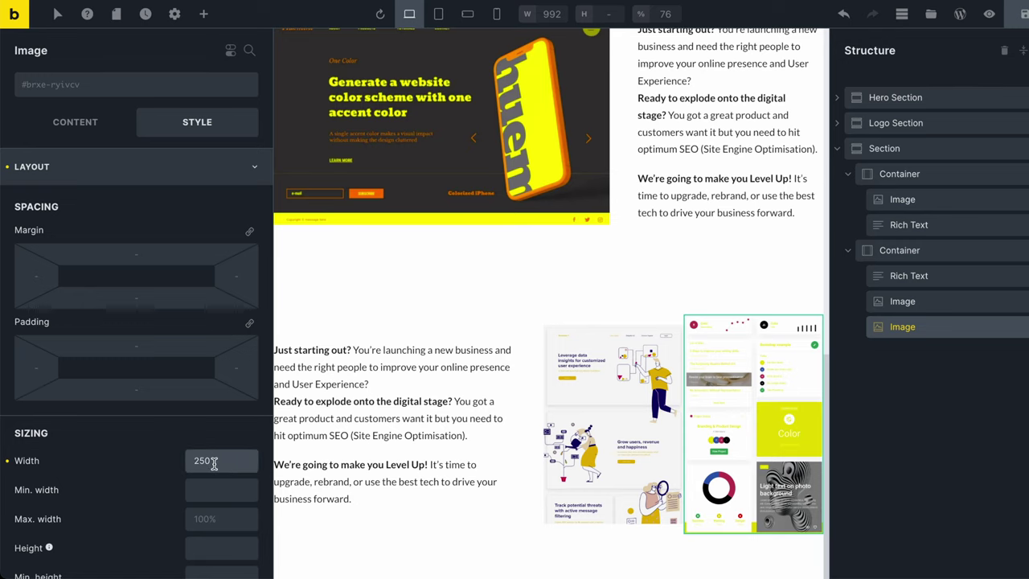
pyautogui.scroll(1, 531, 569)
pyautogui.click(527, 571)
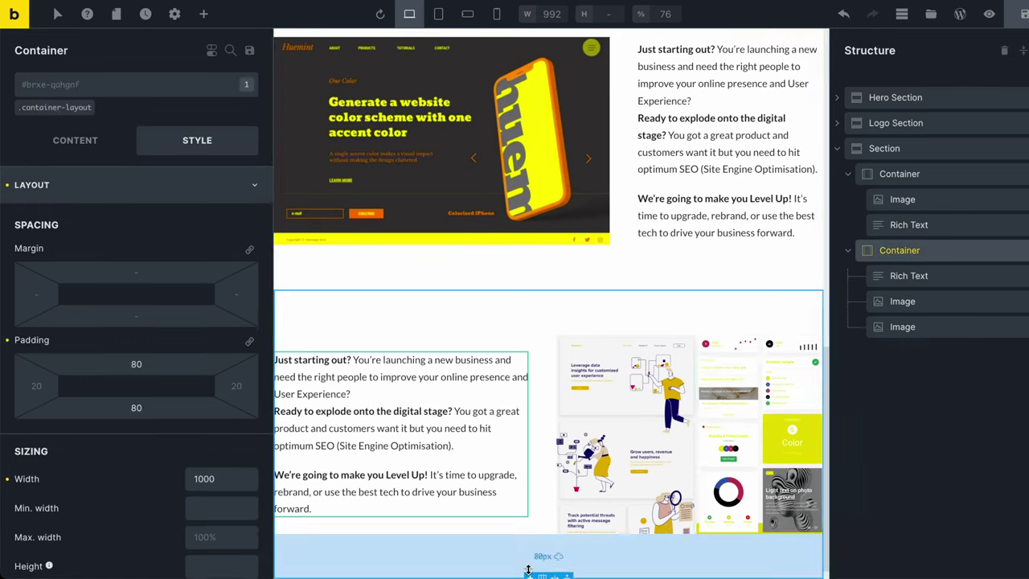
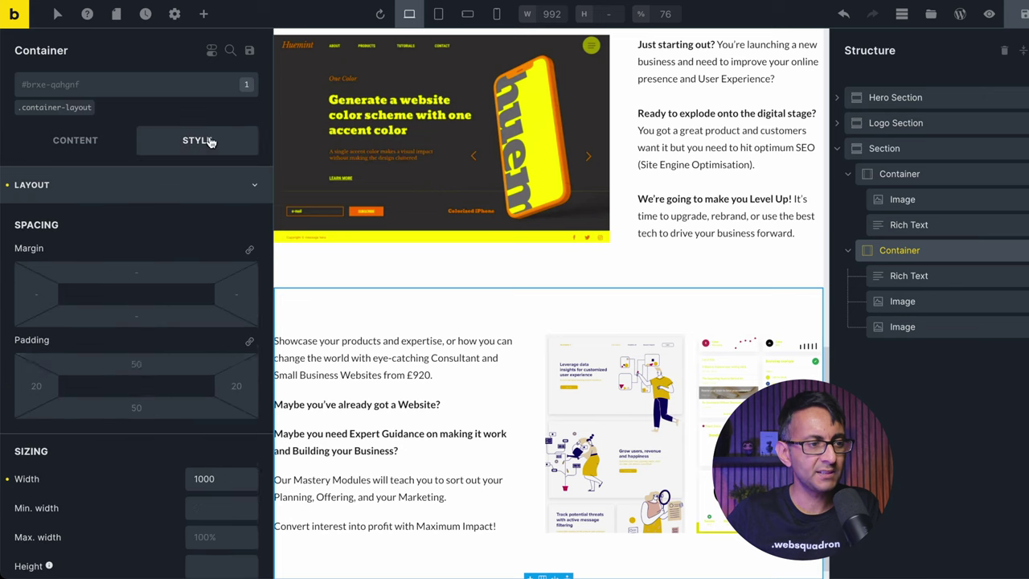
# - Set the second container's top padding to 0 in both the desktop and the mobile portrait views
pyautogui.click(157, 366)
pyautogui.write('0')
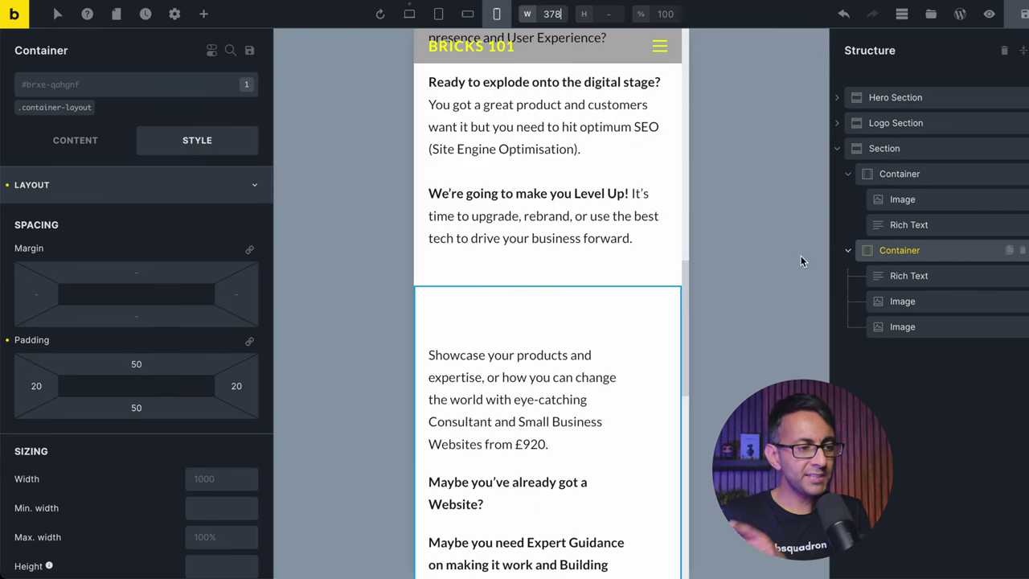
pyautogui.click(136, 364)
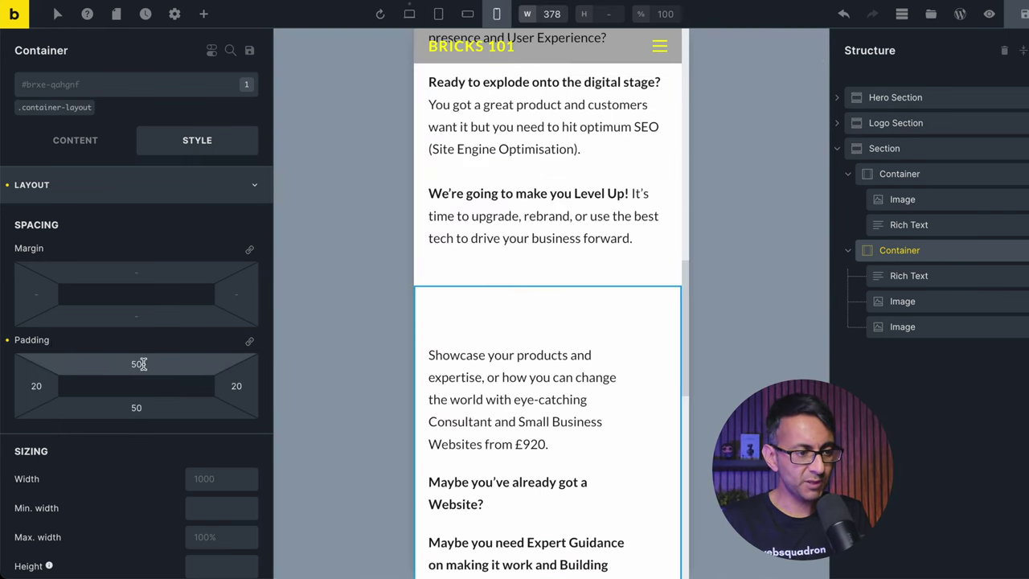
pyautogui.write('0')
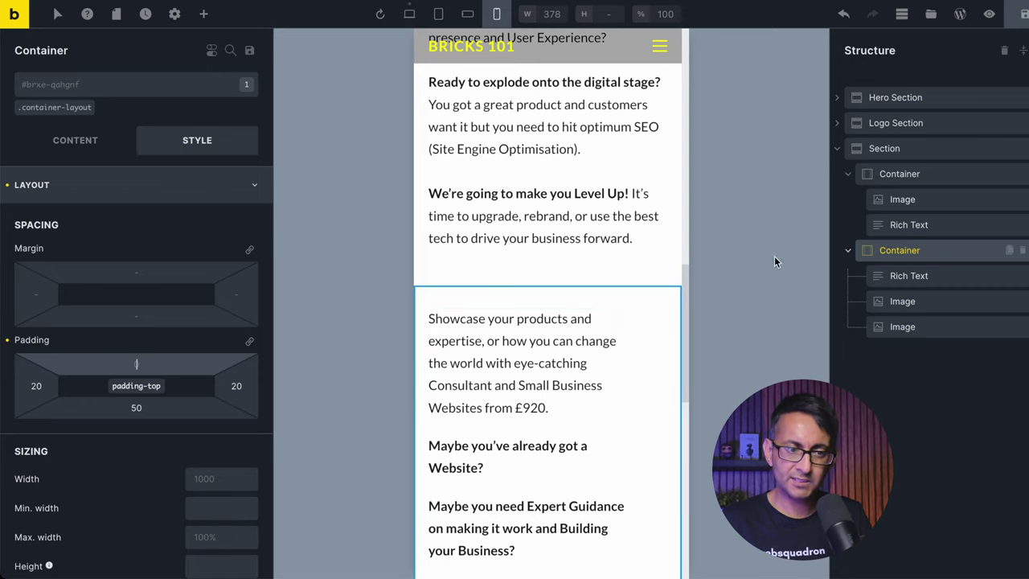
# - Clear the top margin of the second container's Rich Text in mobile portrait view and set its right margin to 0
pyautogui.click(937, 278)
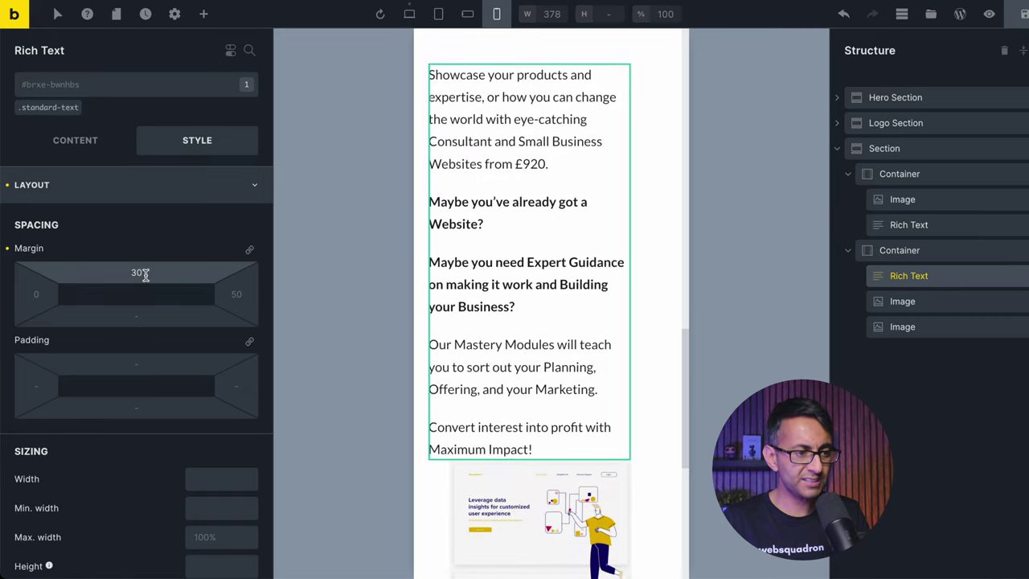
pyautogui.click(98, 271)
pyautogui.press('BackSpace')
pyautogui.scroll(5, 586, 391)
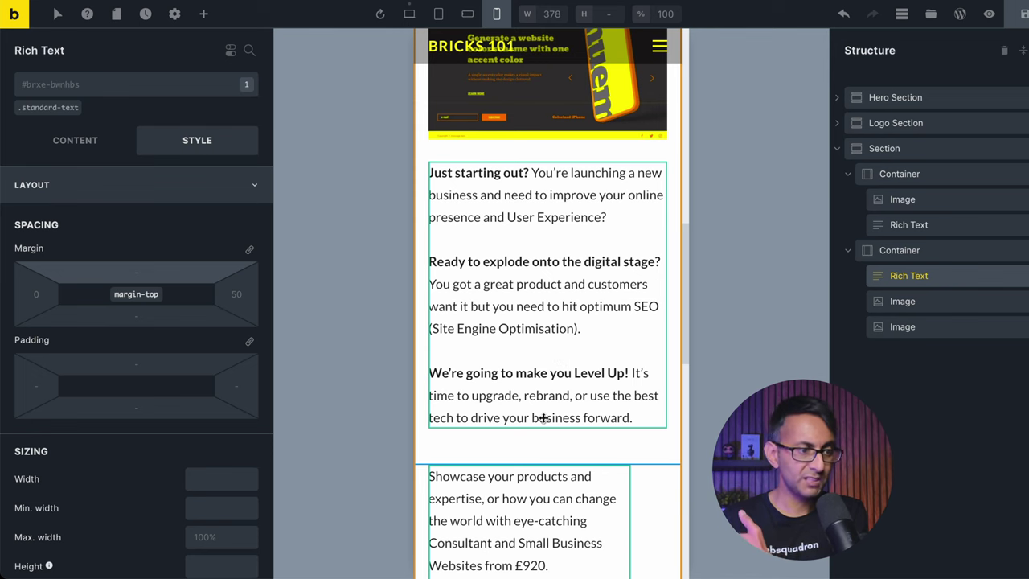
pyautogui.scroll(-5, 482, 415)
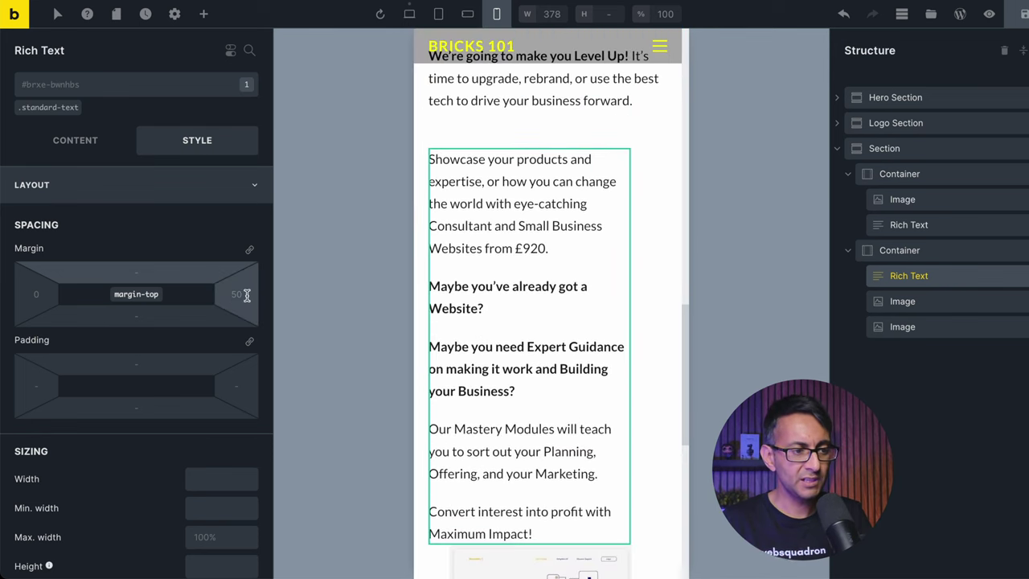
pyautogui.click(237, 294)
pyautogui.write('0')
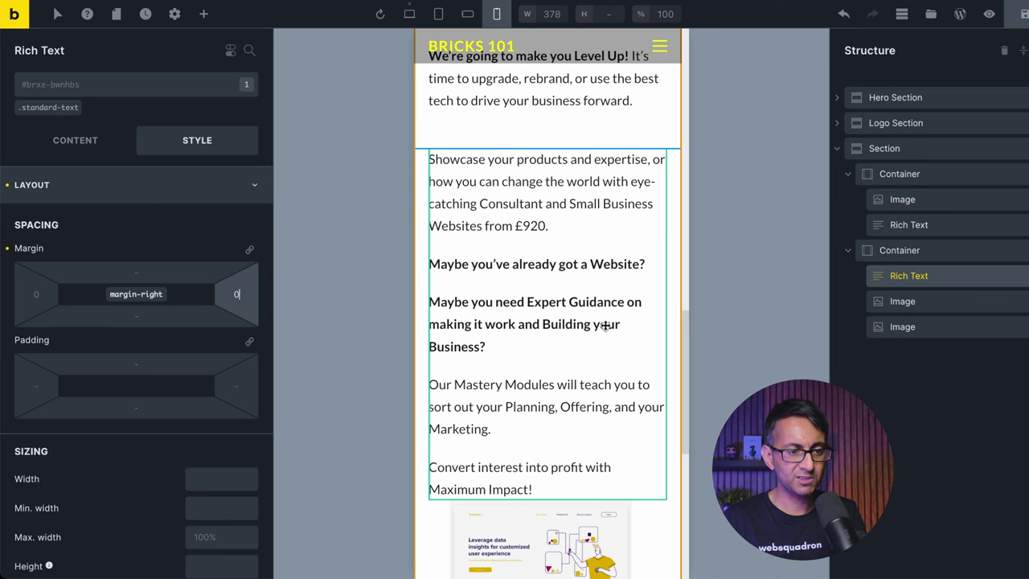
# - Try a 100% min width on the second container's first image in mobile portrait view and clear it again
pyautogui.scroll(-5, 684, 340)
pyautogui.click(611, 370)
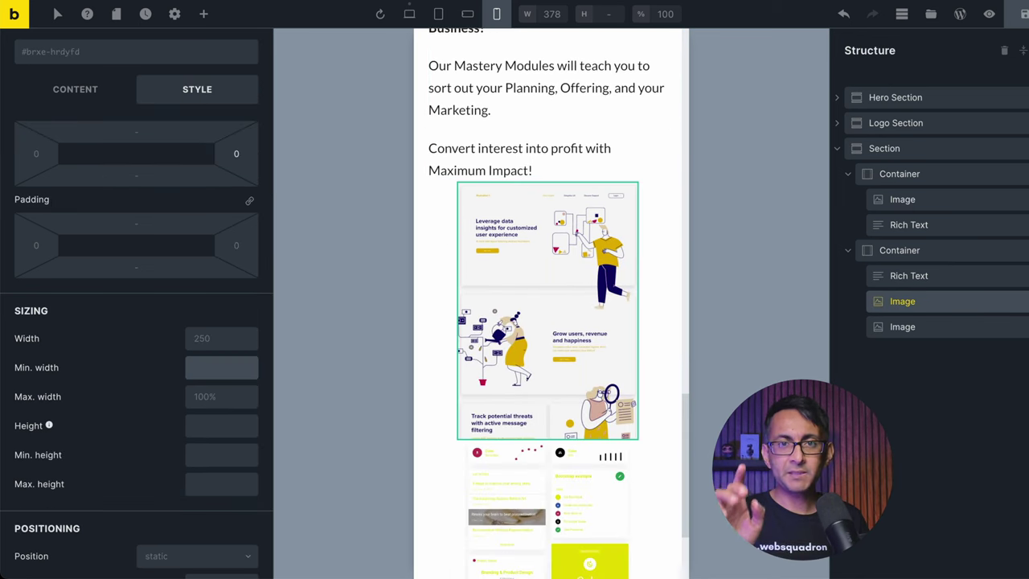
pyautogui.write('100%')
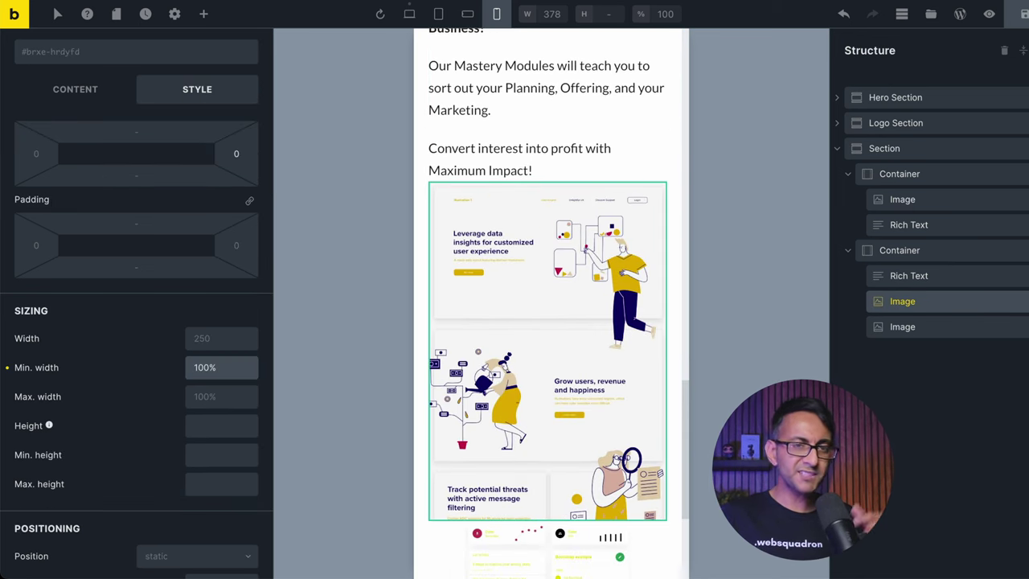
pyautogui.press('BackSpace')
pyautogui.press('BackSpace')
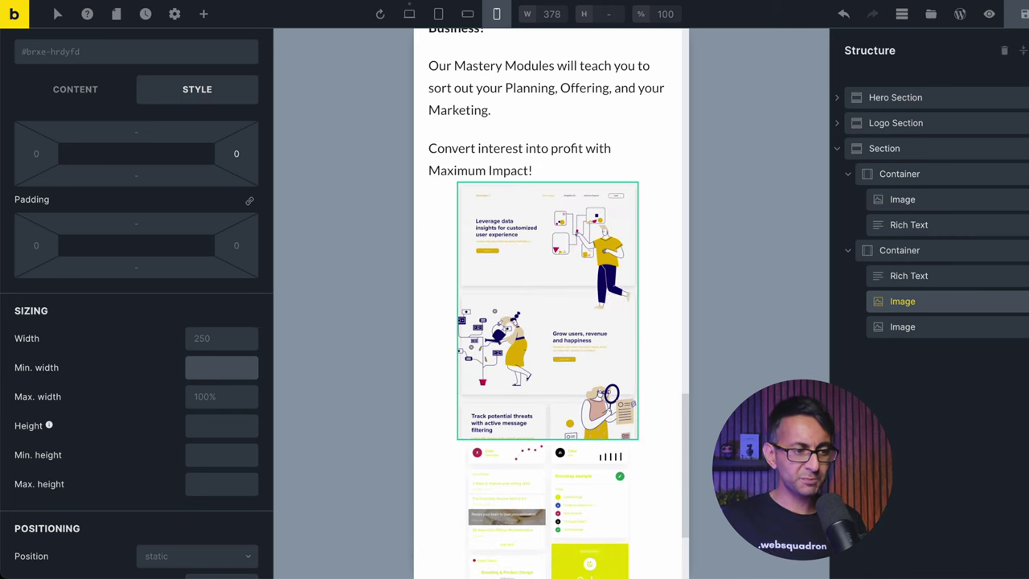
# - Try a 100% width on the same image in mobile portrait view and return it to 250
pyautogui.click(213, 338)
pyautogui.write('100')
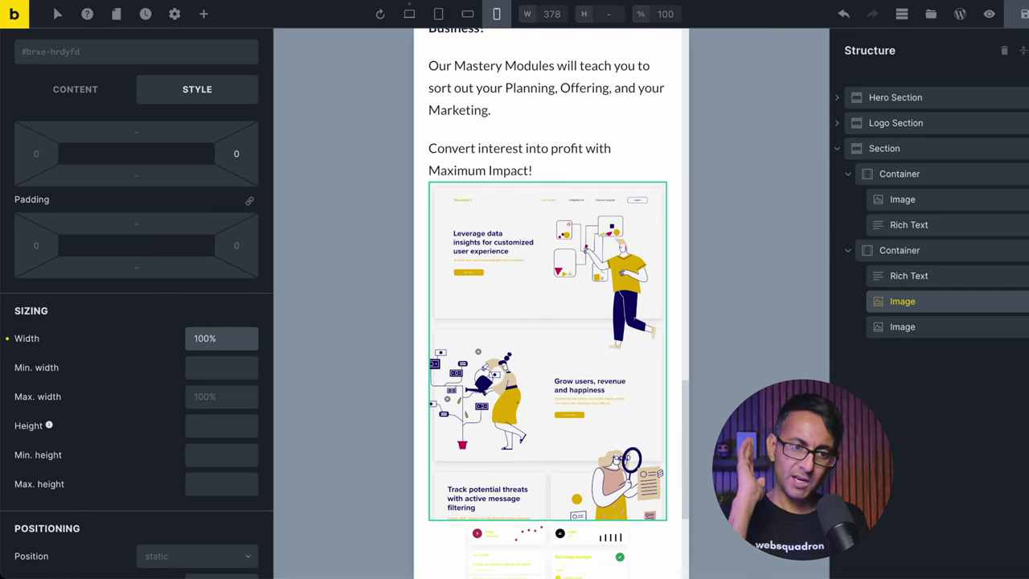
pyautogui.press('BackSpace')
pyautogui.press('BackSpace')
pyautogui.press('BackSpace')
pyautogui.press('BackSpace')
pyautogui.write('250')
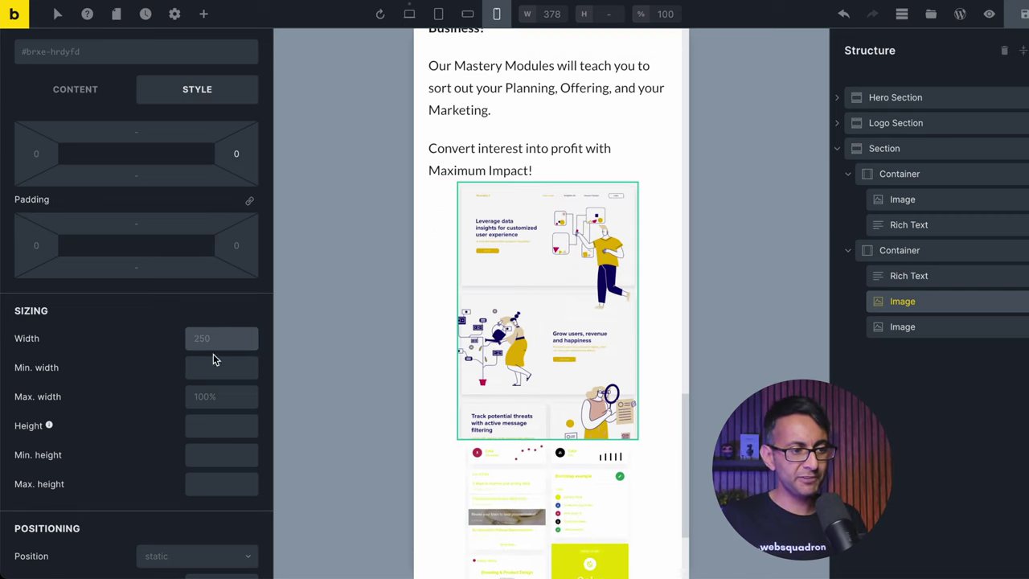
# - For mobile portrait, set the second container's first image to a 100% min width and its second image to a 100% width
pyautogui.click(215, 366)
pyautogui.write('100%')
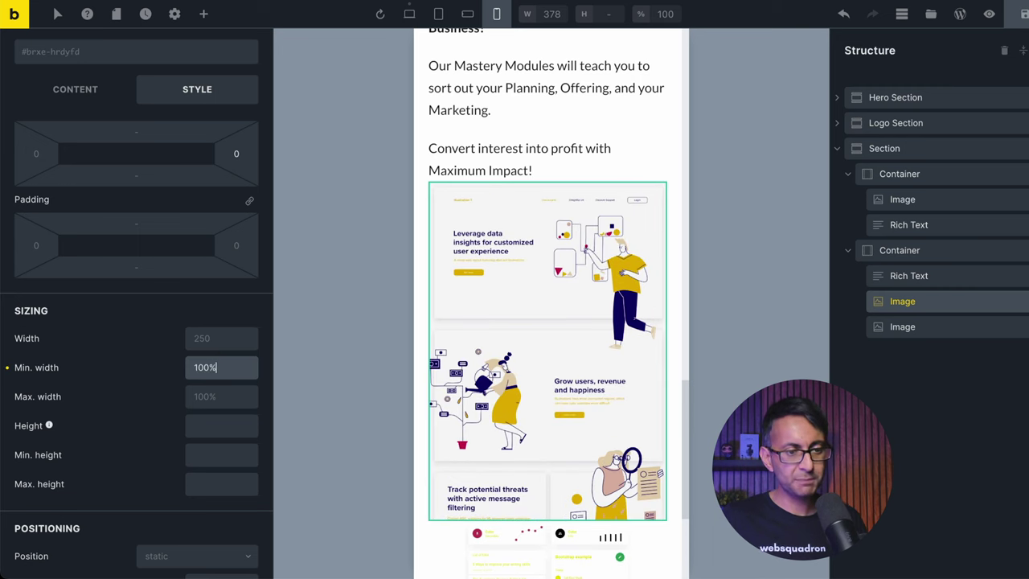
pyautogui.click(928, 333)
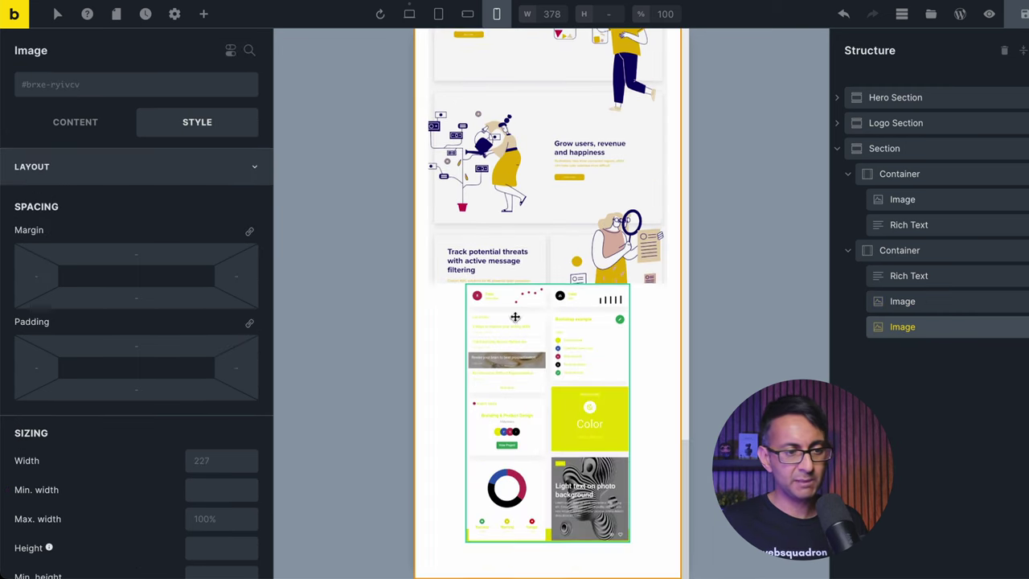
pyautogui.click(201, 460)
pyautogui.write('100%')
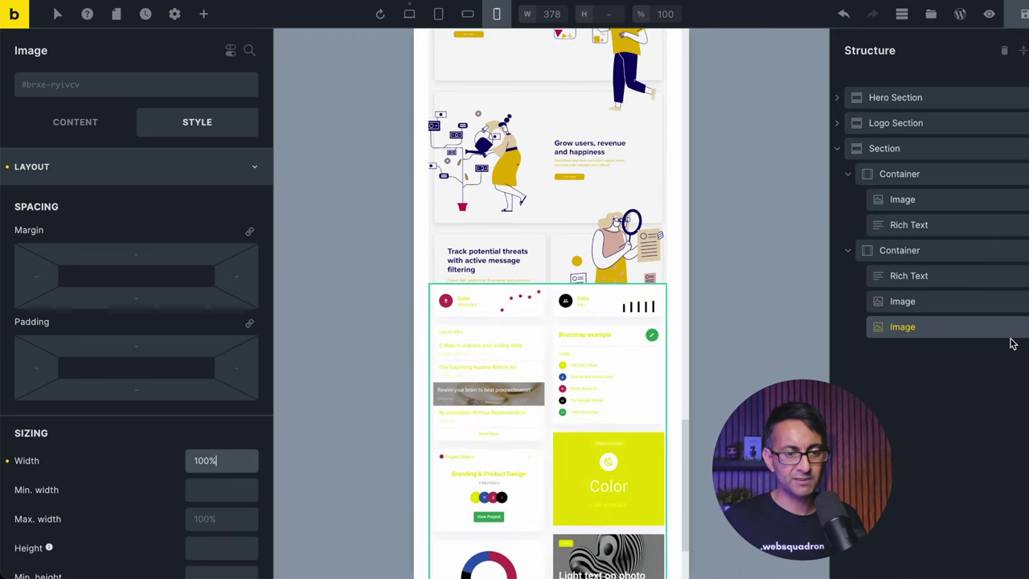
pyautogui.click(917, 309)
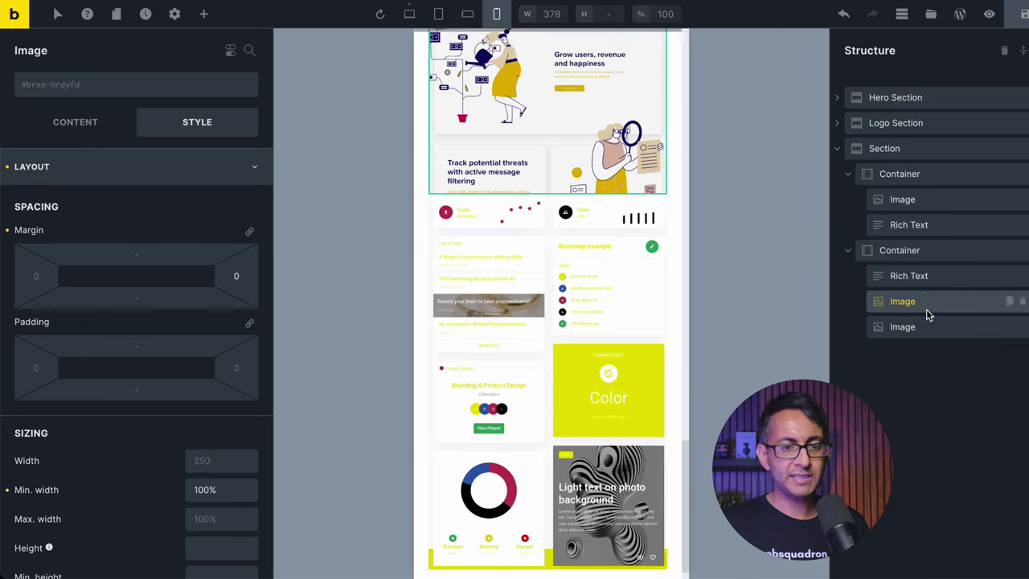
pyautogui.click(927, 331)
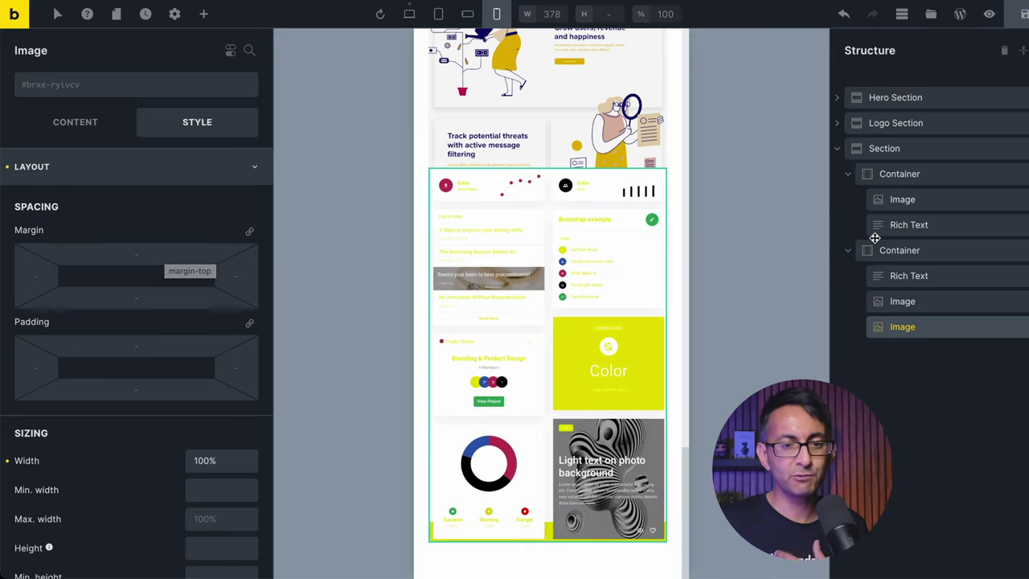
pyautogui.click(926, 276)
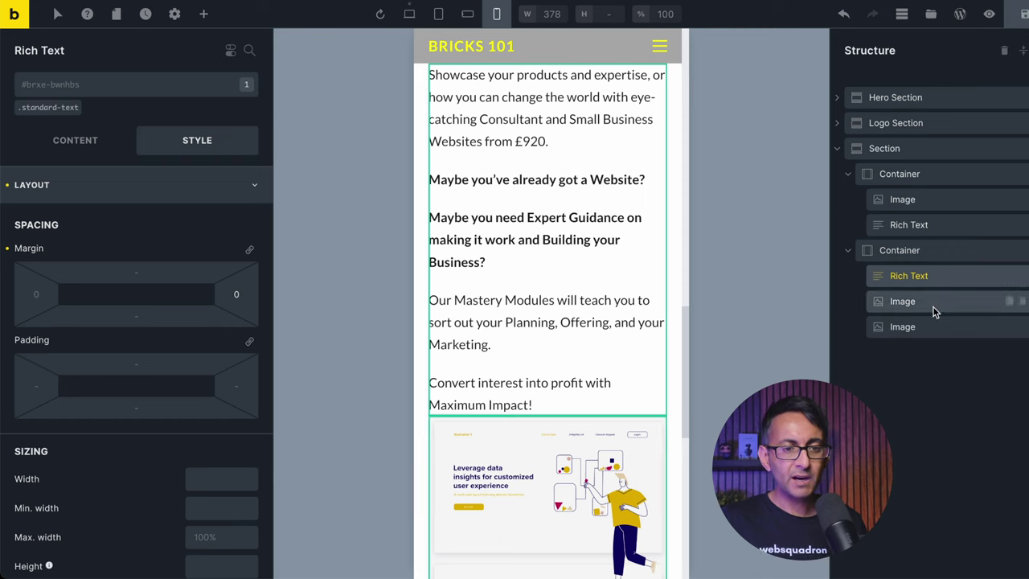
pyautogui.click(935, 312)
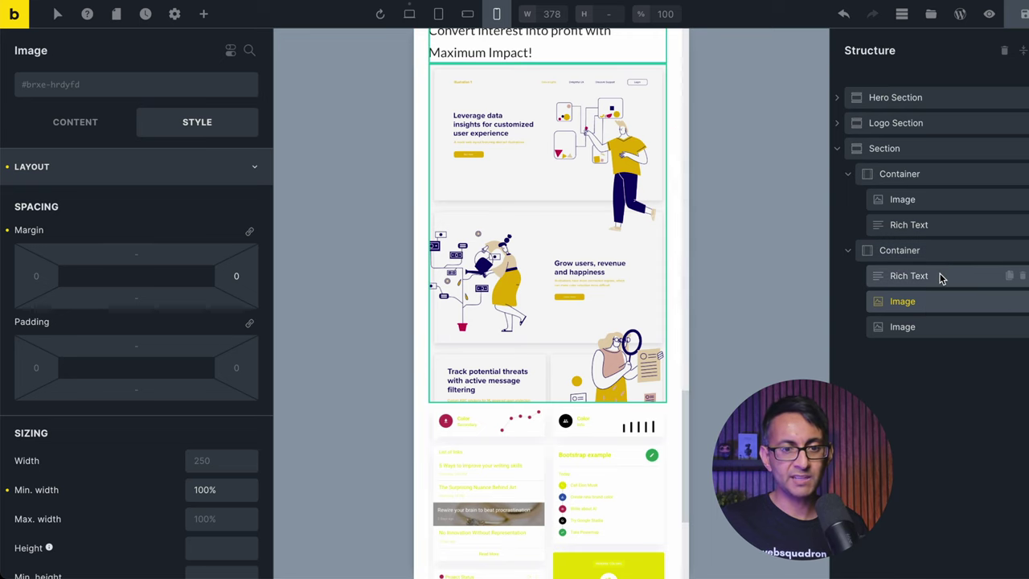
# - Give the second container's Rich Text a mobile portrait order that places it after the images
pyautogui.click(940, 276)
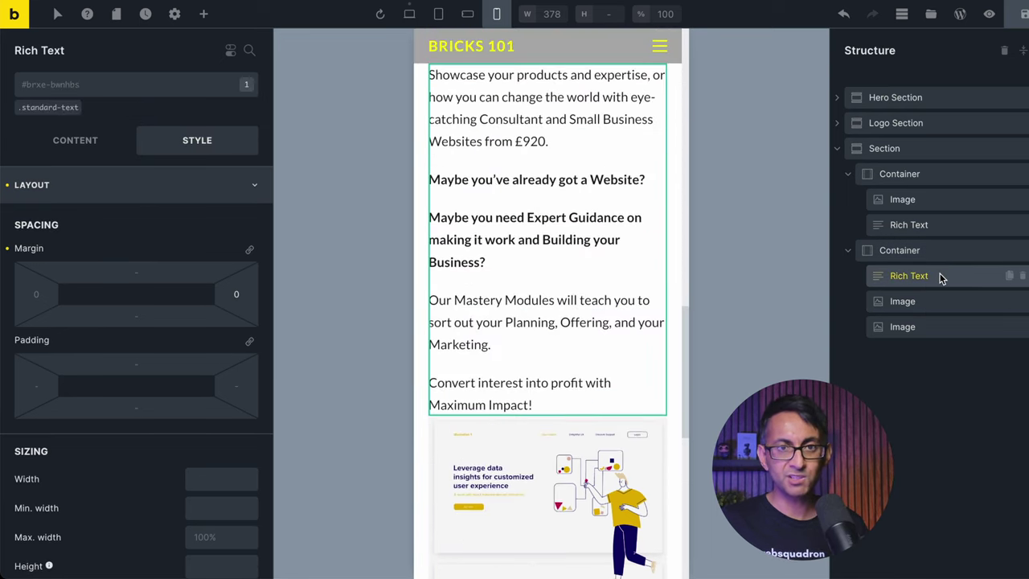
pyautogui.scroll(-10, 197, 409)
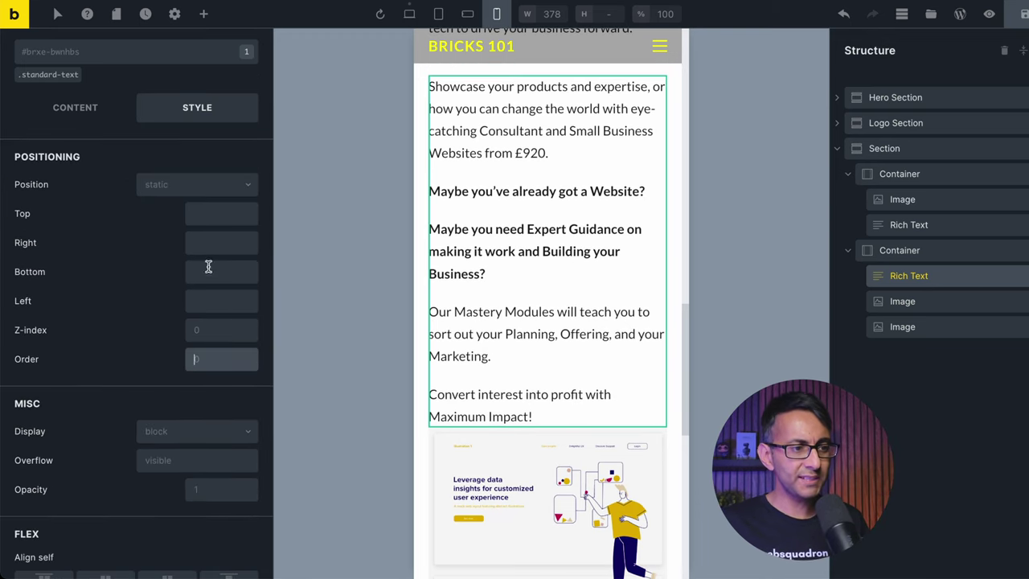
pyautogui.click(222, 361)
# - In mobile portrait view, set the order of the second container's first image to 1 and its second image to 3
pyautogui.click(935, 301)
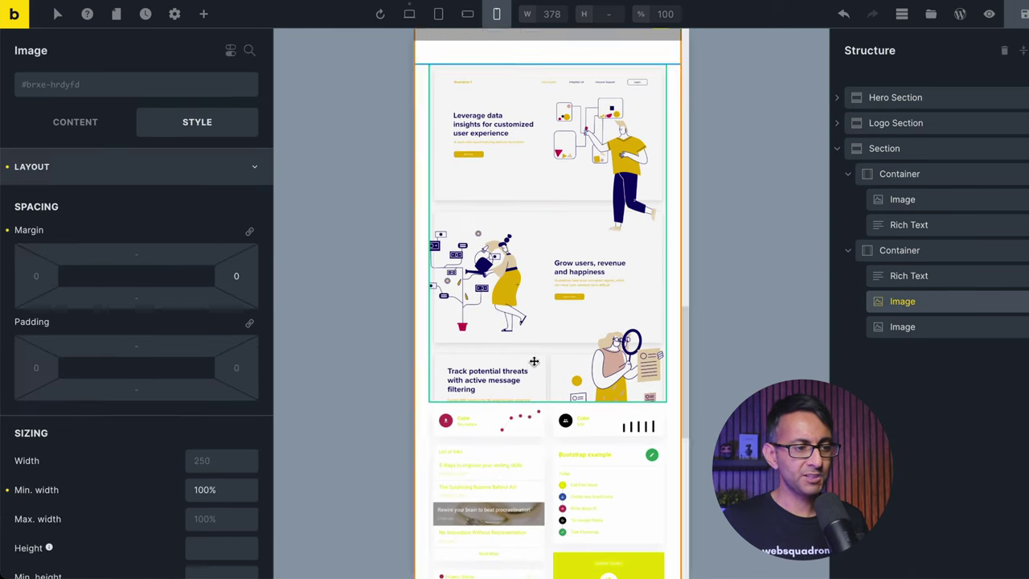
pyautogui.scroll(-5, 153, 458)
pyautogui.click(221, 306)
pyautogui.write('1')
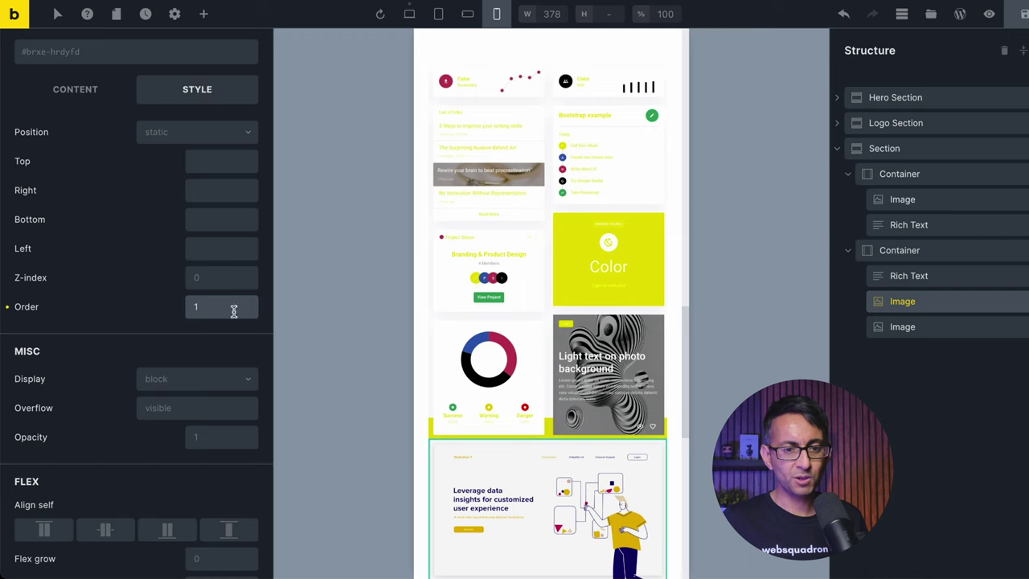
pyautogui.click(931, 328)
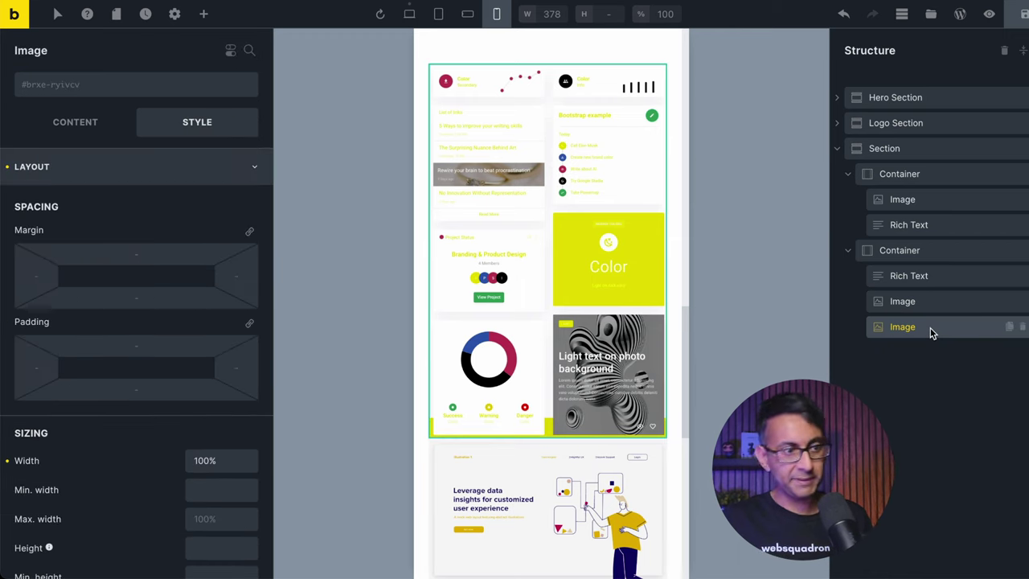
pyautogui.scroll(-5, 149, 402)
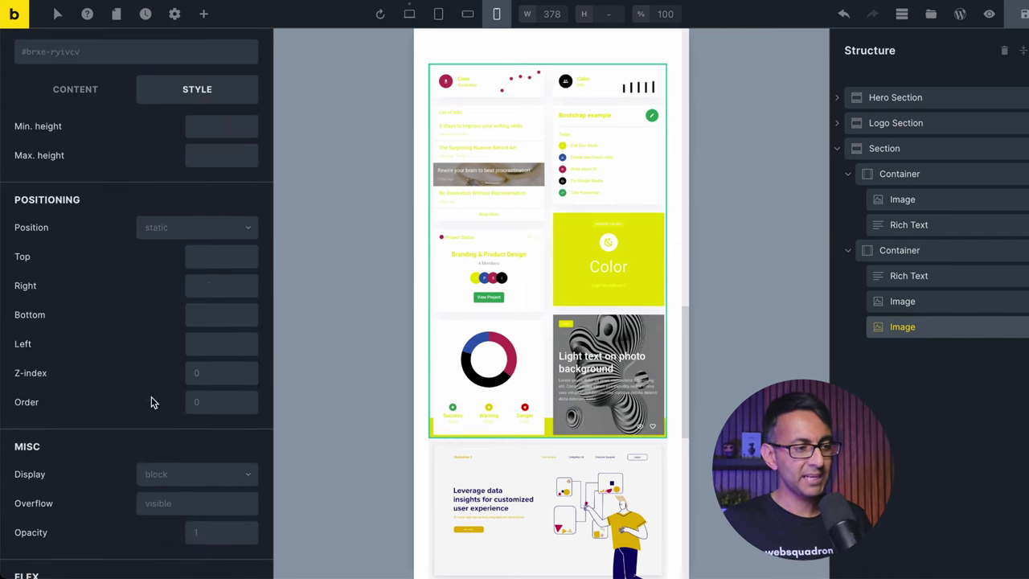
pyautogui.click(206, 402)
pyautogui.write('3')
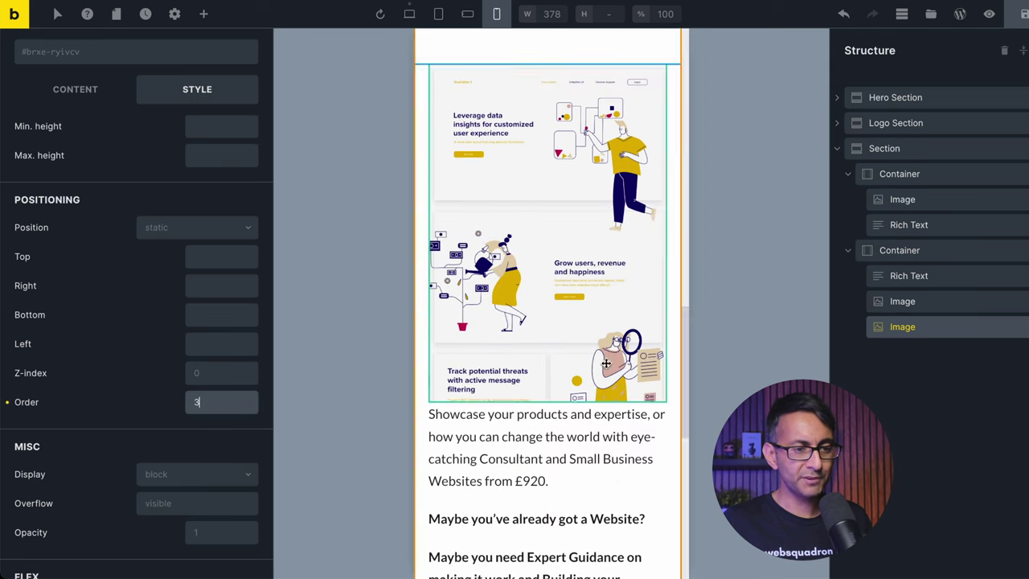
pyautogui.scroll(-8, 708, 356)
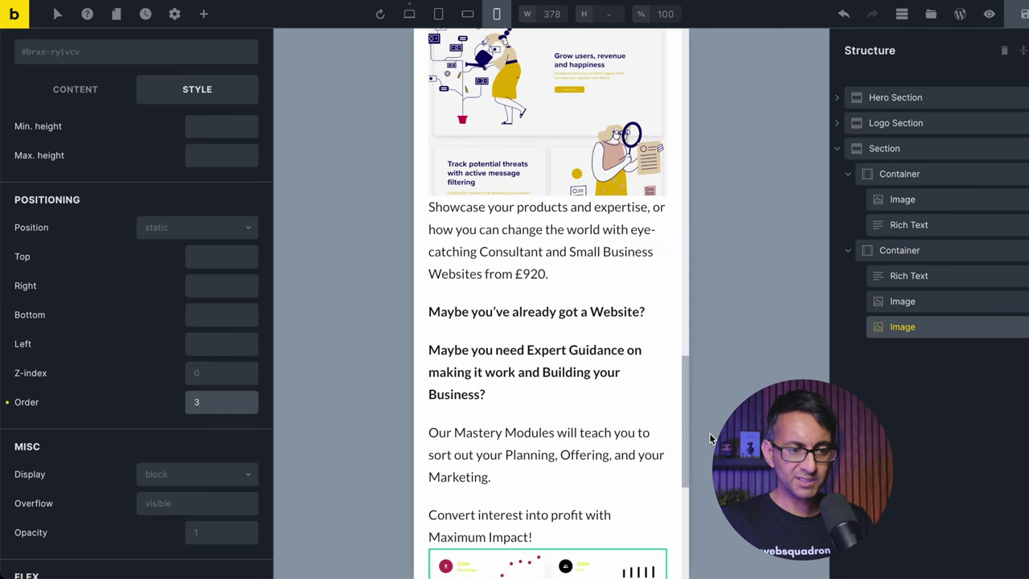
# - Check the section's layout in desktop view and again in mobile portrait view at a preview width of 378
pyautogui.click(410, 14)
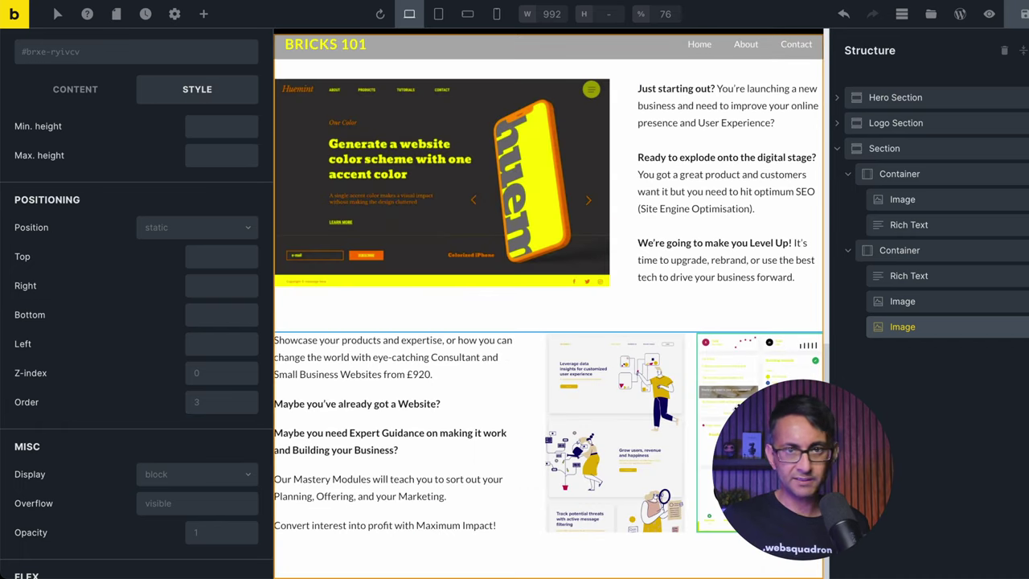
pyautogui.click(497, 15)
pyautogui.doubleClick(552, 14)
pyautogui.write('378')
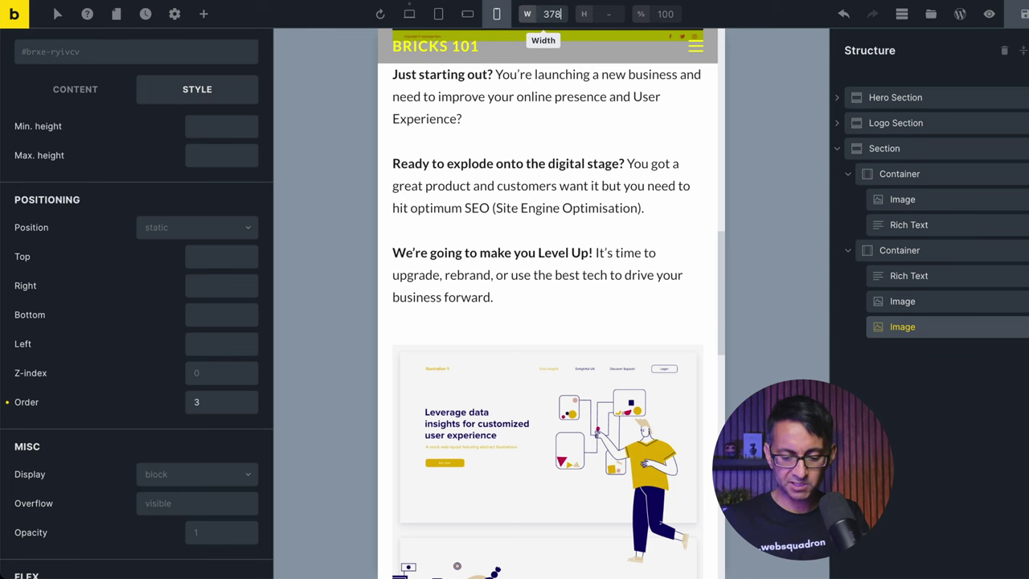
pyautogui.press('Return')
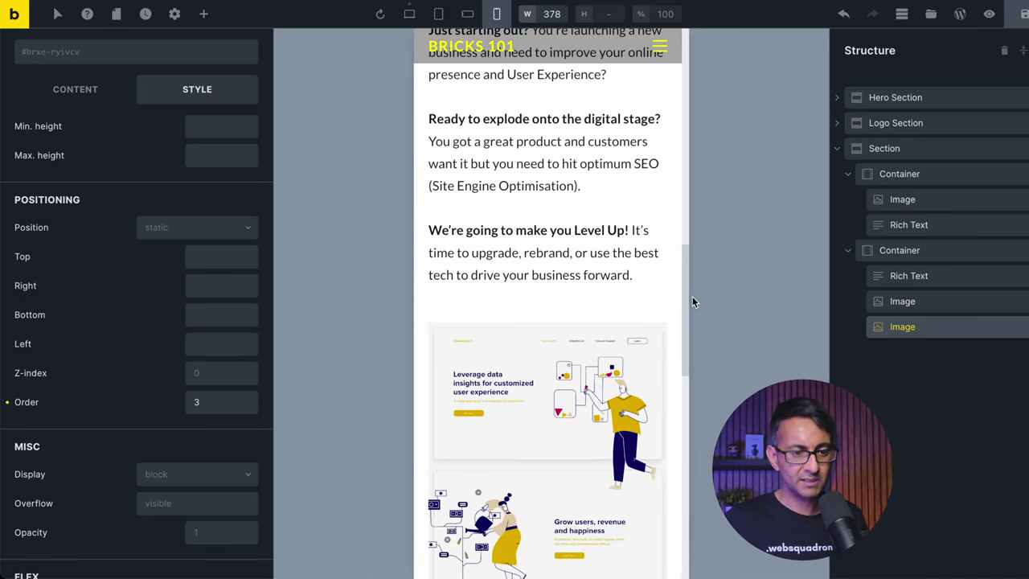
# - For mobile portrait, set the top and bottom margins of the second container's Rich Text to 30
pyautogui.moveTo(684, 304); pyautogui.dragTo(699, 409)
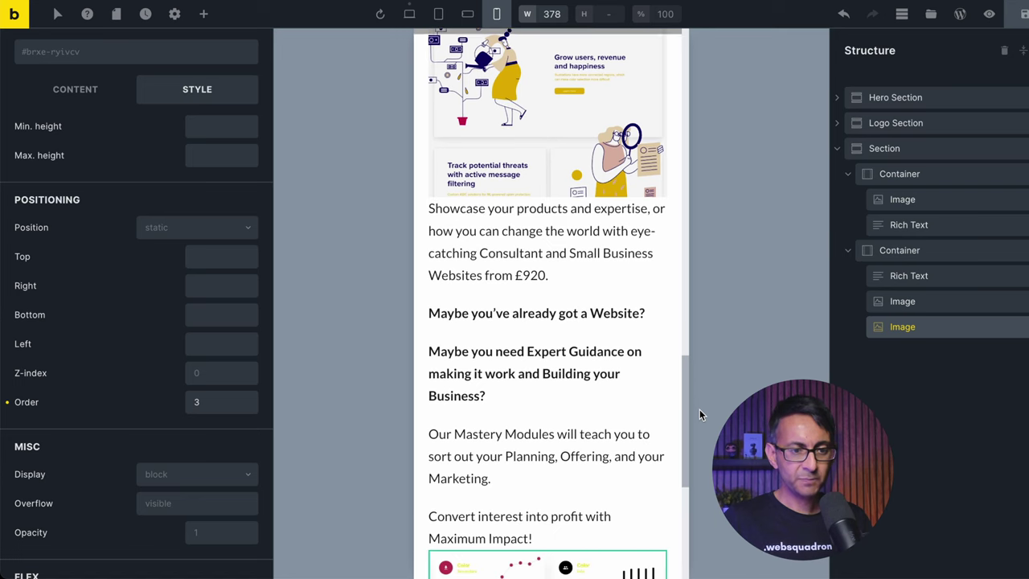
pyautogui.click(949, 277)
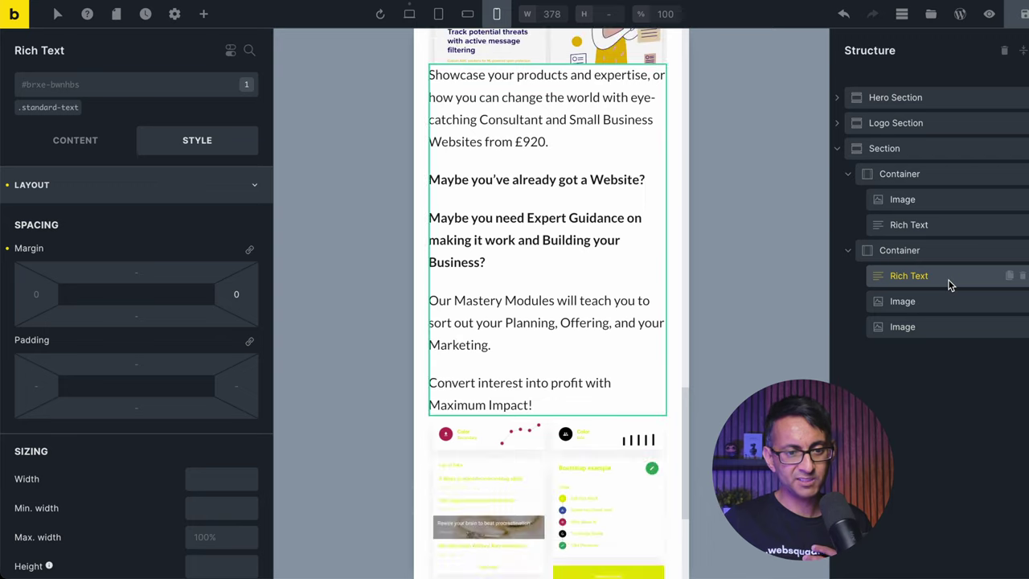
pyautogui.click(144, 274)
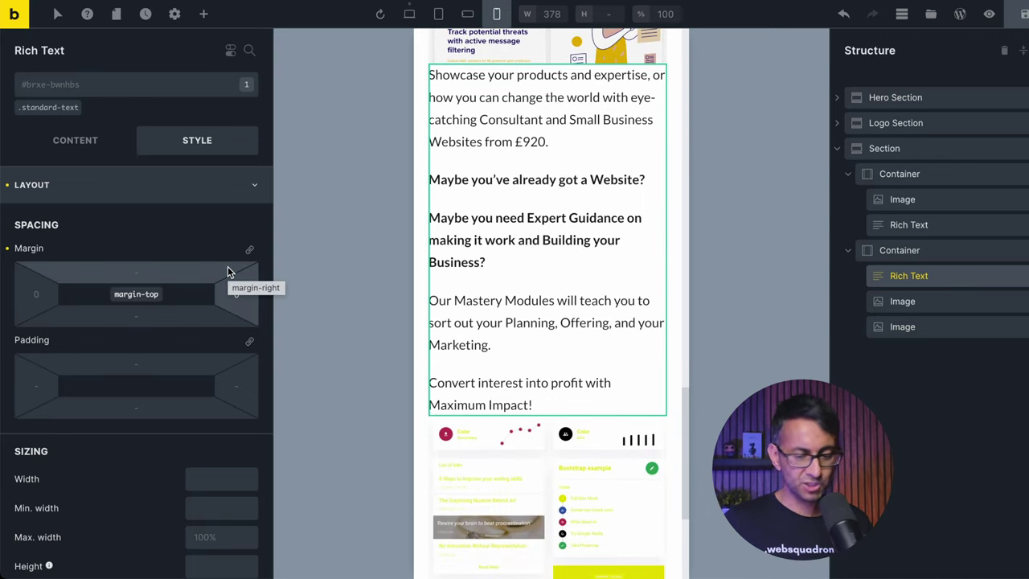
pyautogui.write('30')
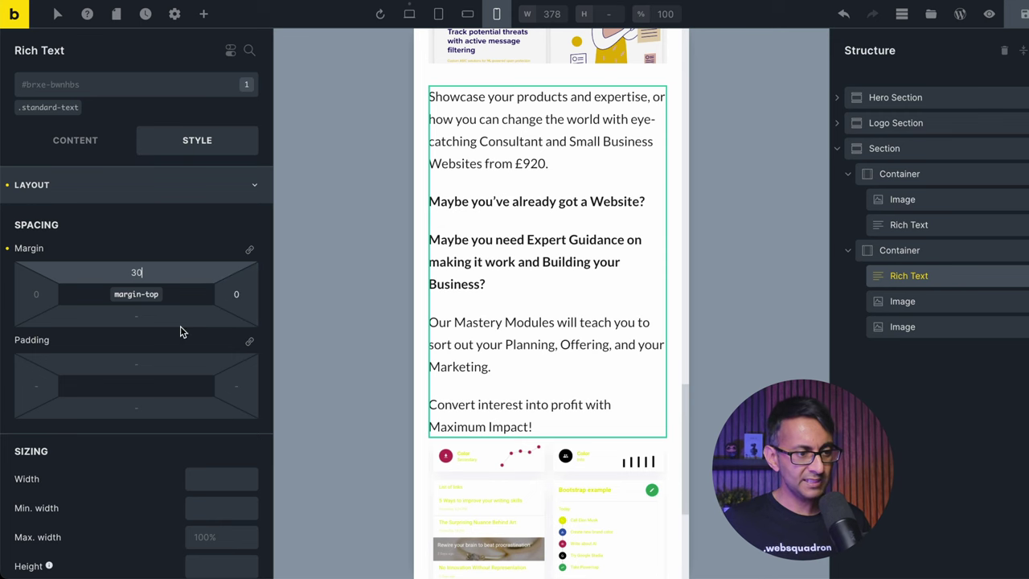
pyautogui.click(155, 315)
pyautogui.write('30')
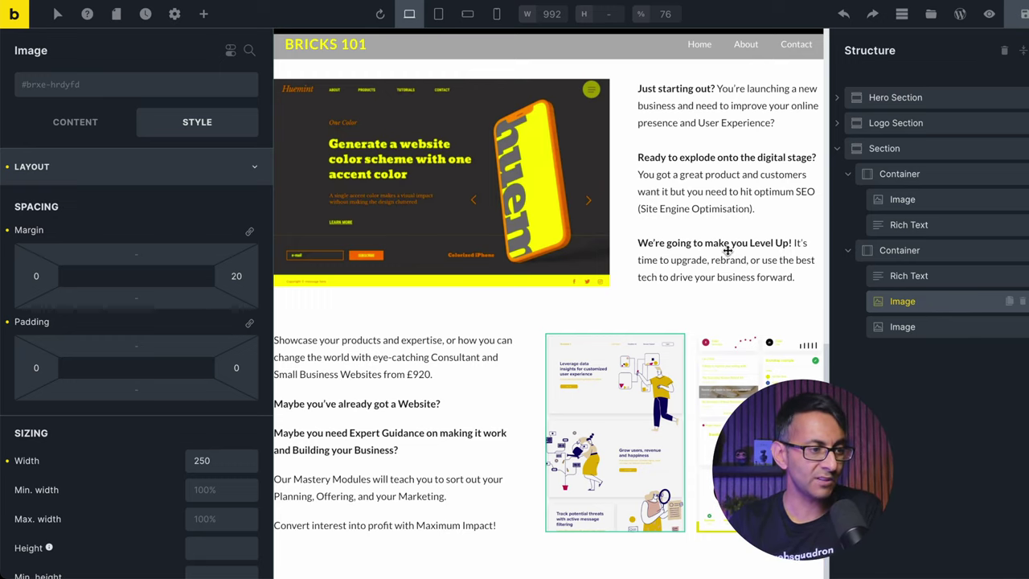
# - In desktop view, give the second container's first image a fadeInUp entry animation
pyautogui.scroll(-10, 142, 413)
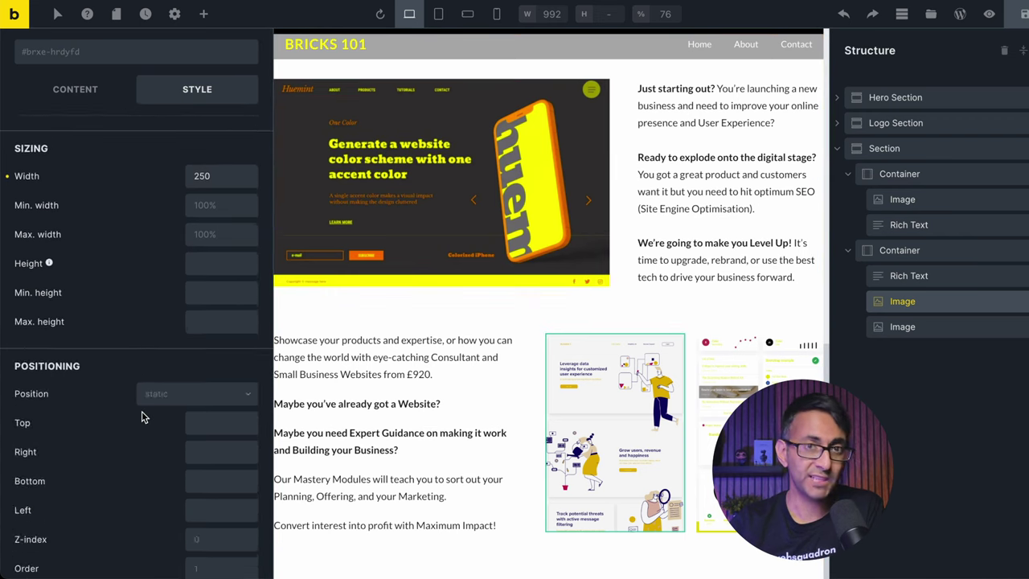
pyautogui.scroll(-4, 162, 441)
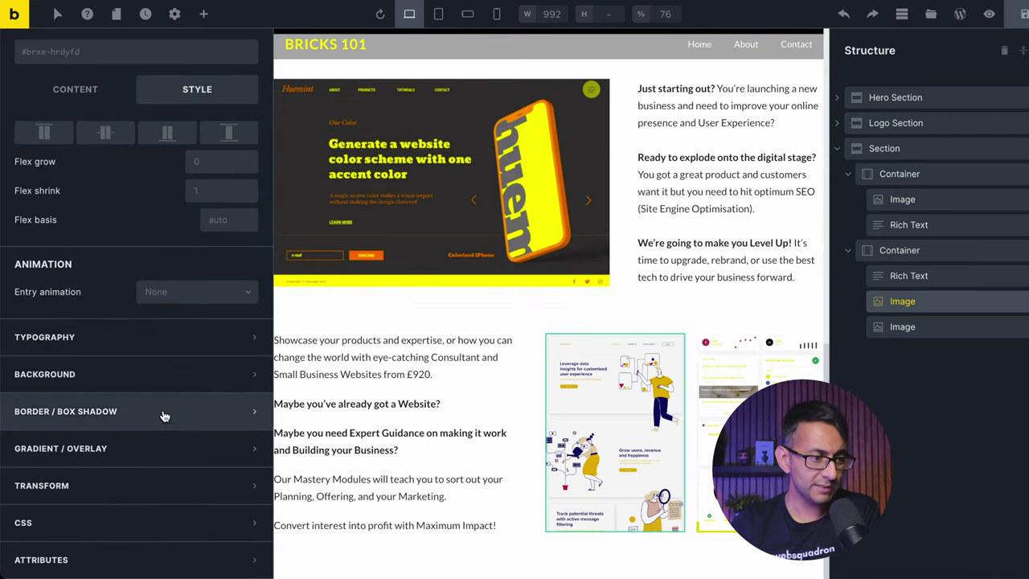
pyautogui.click(207, 299)
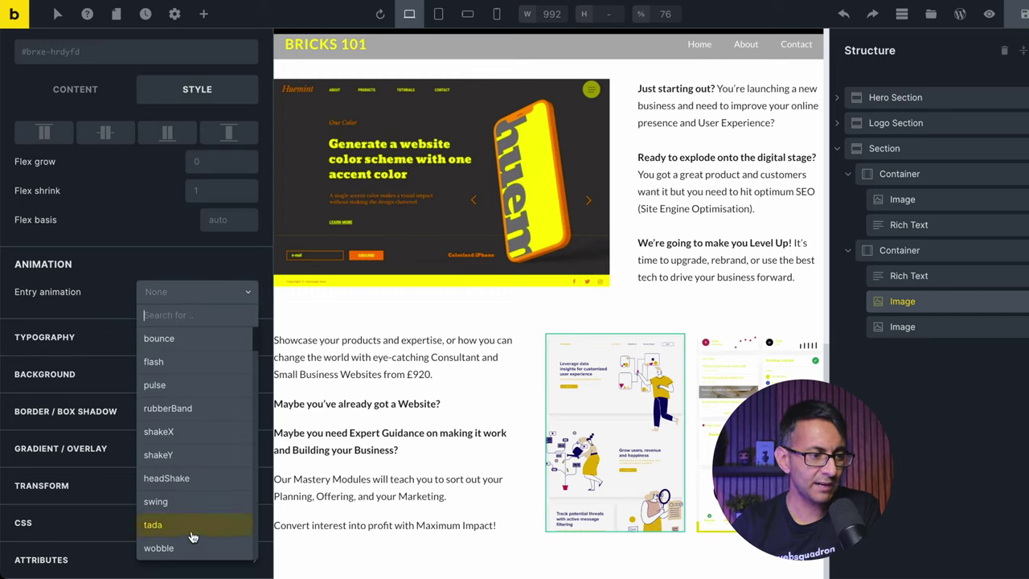
pyautogui.write('fade')
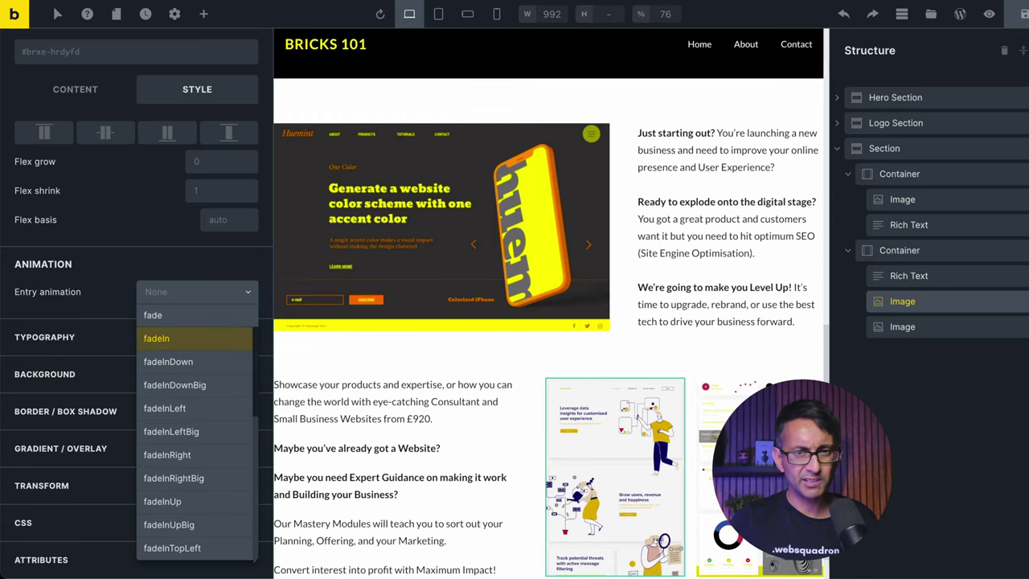
pyautogui.press('BackSpace')
pyautogui.press('BackSpace')
pyautogui.press('BackSpace')
pyautogui.press('BackSpace')
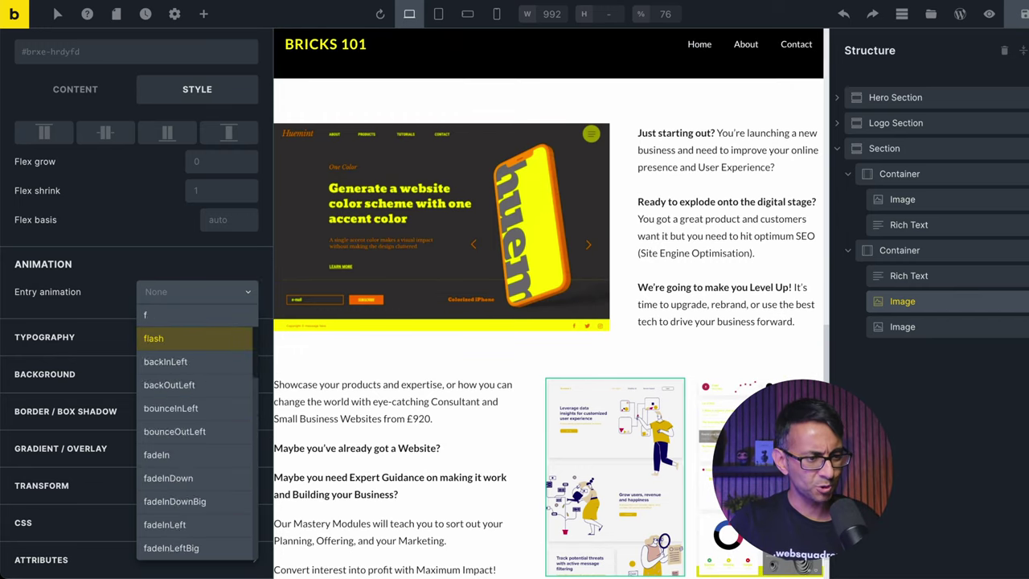
pyautogui.write('rise')
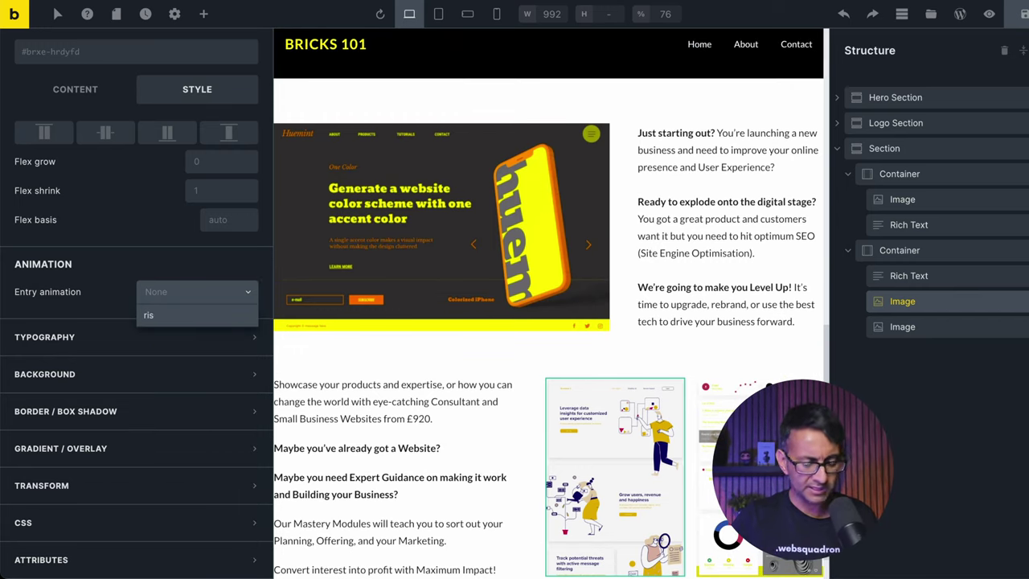
pyautogui.press('BackSpace')
pyautogui.press('BackSpace')
pyautogui.press('BackSpace')
pyautogui.press('BackSpace')
pyautogui.write('fade')
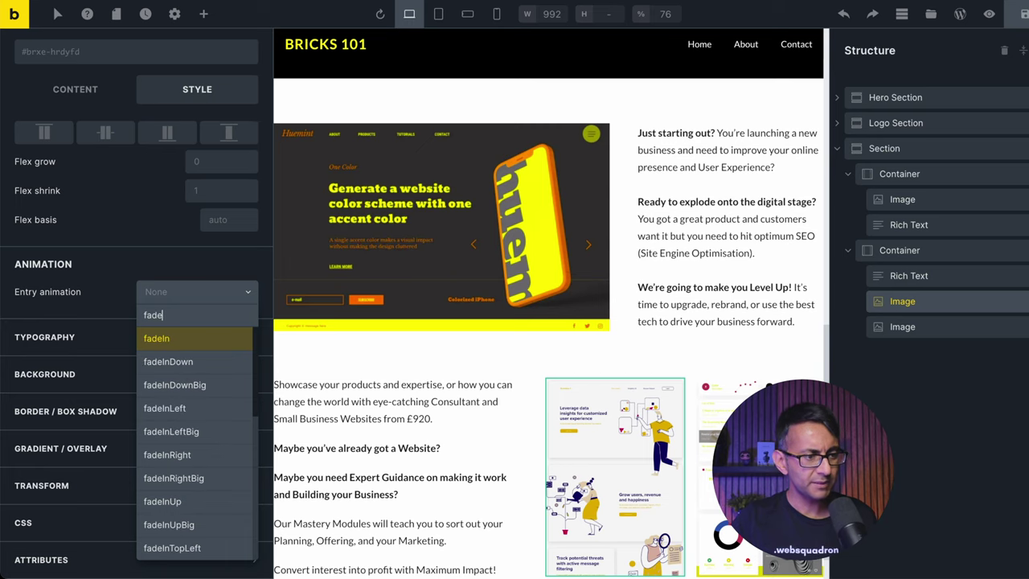
pyautogui.click(193, 503)
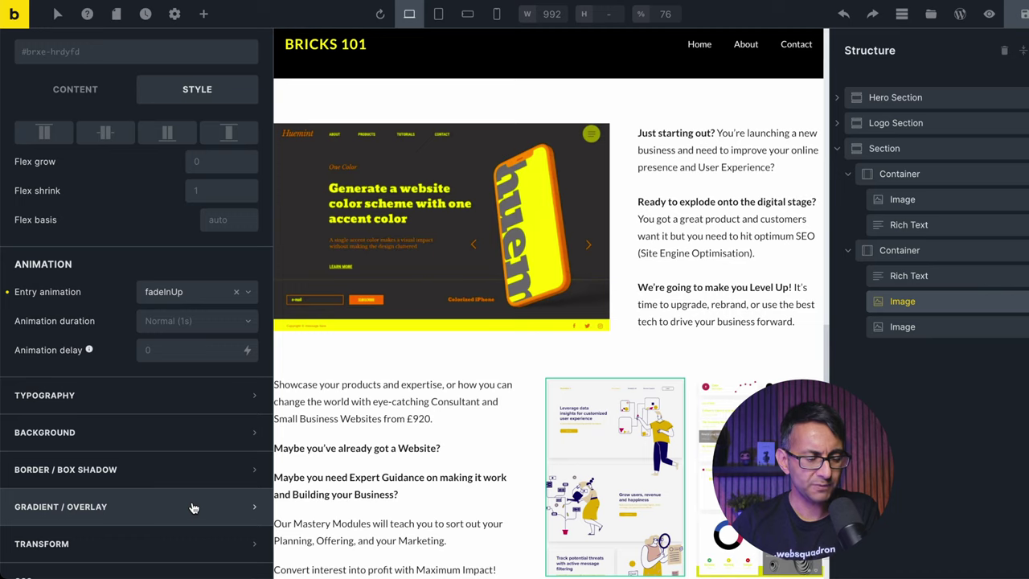
# - Set the first image's animation duration to Normal and its animation delay to 1500
pyautogui.click(193, 322)
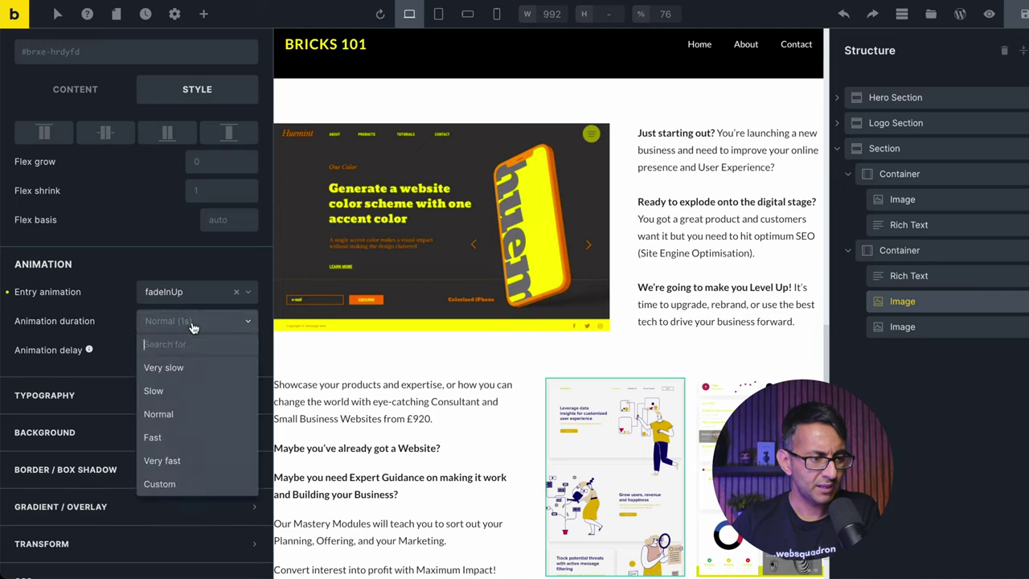
pyautogui.click(178, 416)
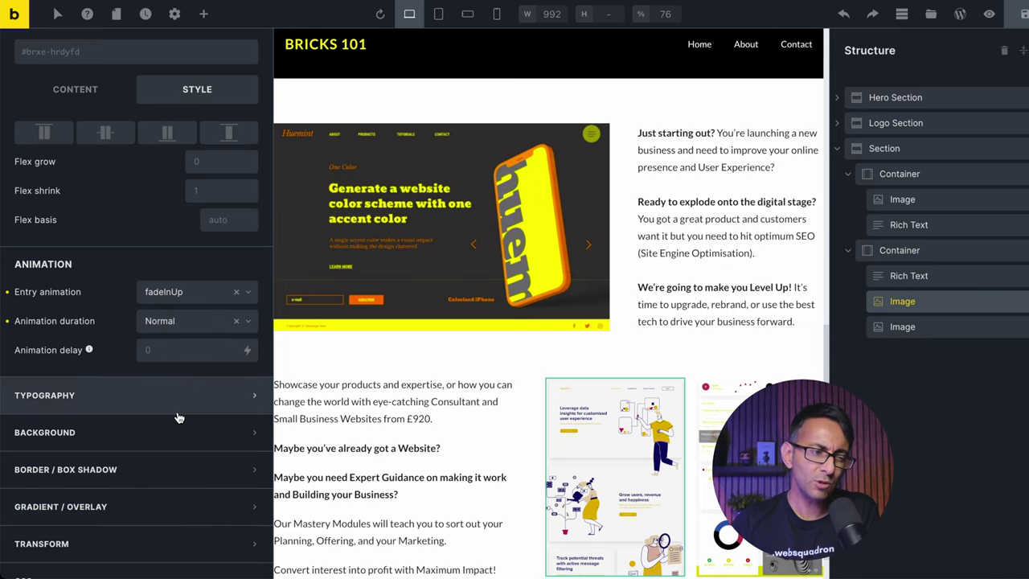
pyautogui.click(184, 351)
pyautogui.write('1500')
# - Save the page and check the image's entry animation on the live front end
pyautogui.click(1015, 28)
pyautogui.click(989, 14)
pyautogui.click(933, 16)
pyautogui.scroll(-10, 515, 322)
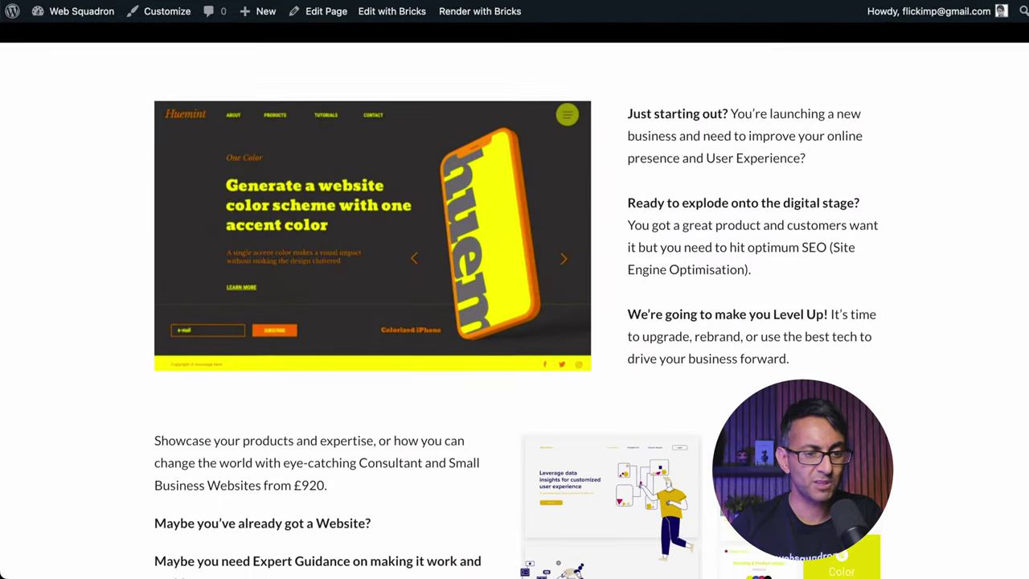
pyautogui.scroll(5, 515, 321)
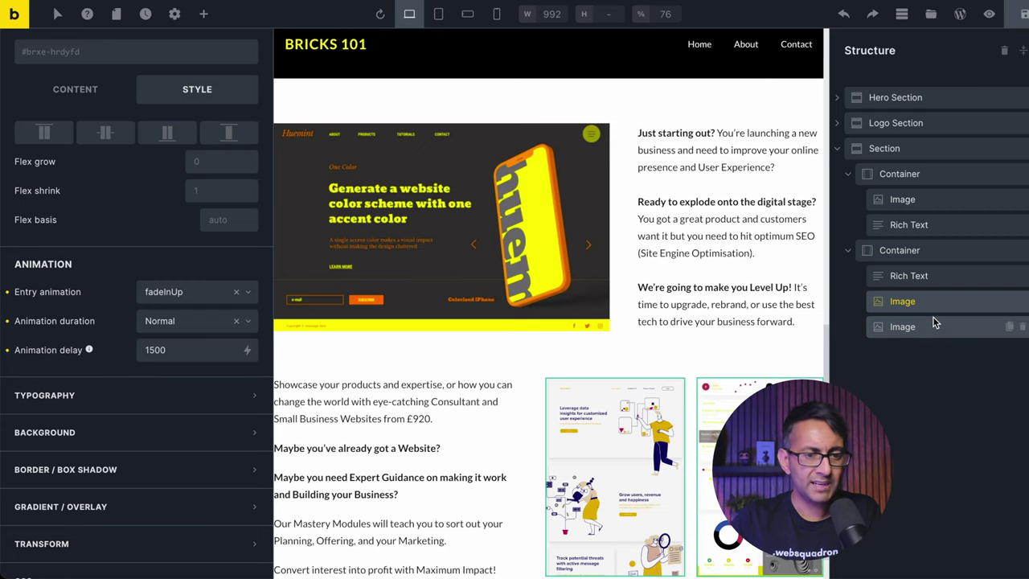
pyautogui.click(935, 325)
pyautogui.scroll(-5, 172, 437)
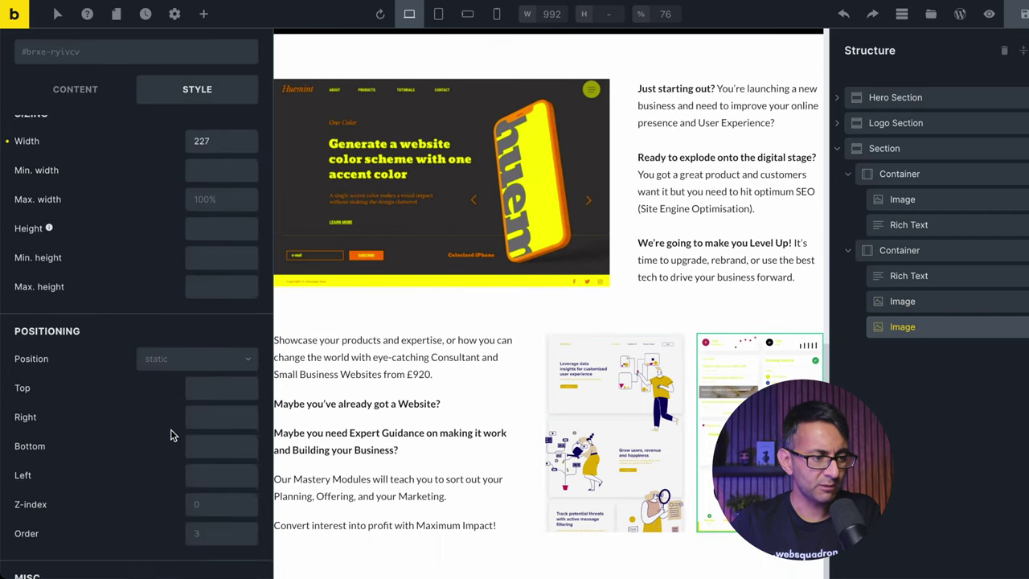
pyautogui.scroll(1, 170, 435)
pyautogui.click(903, 301)
# - Duplicate the Logo Section and move the copy below the image-and-text section in the page structure
pyautogui.click(837, 148)
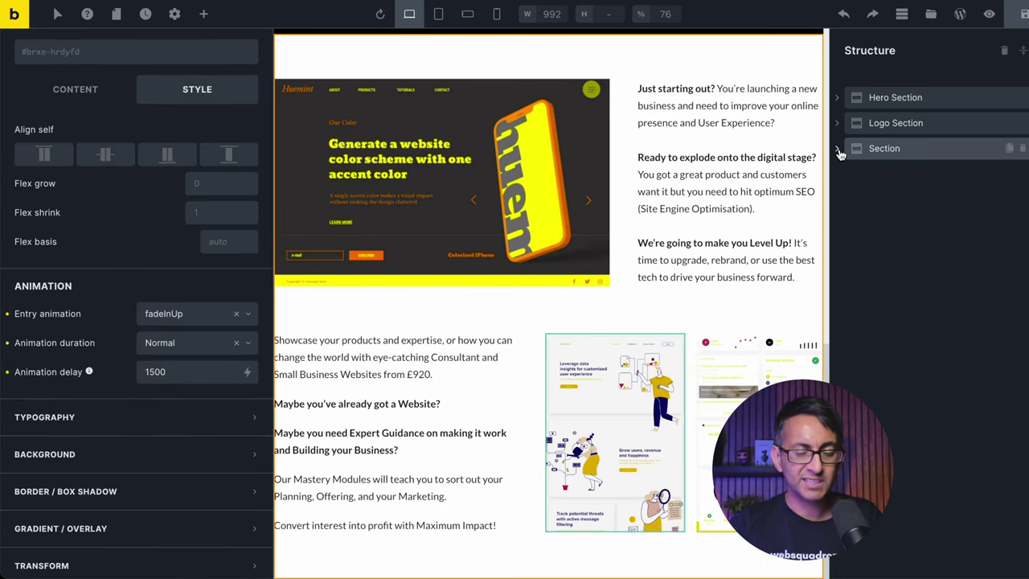
pyautogui.click(922, 128)
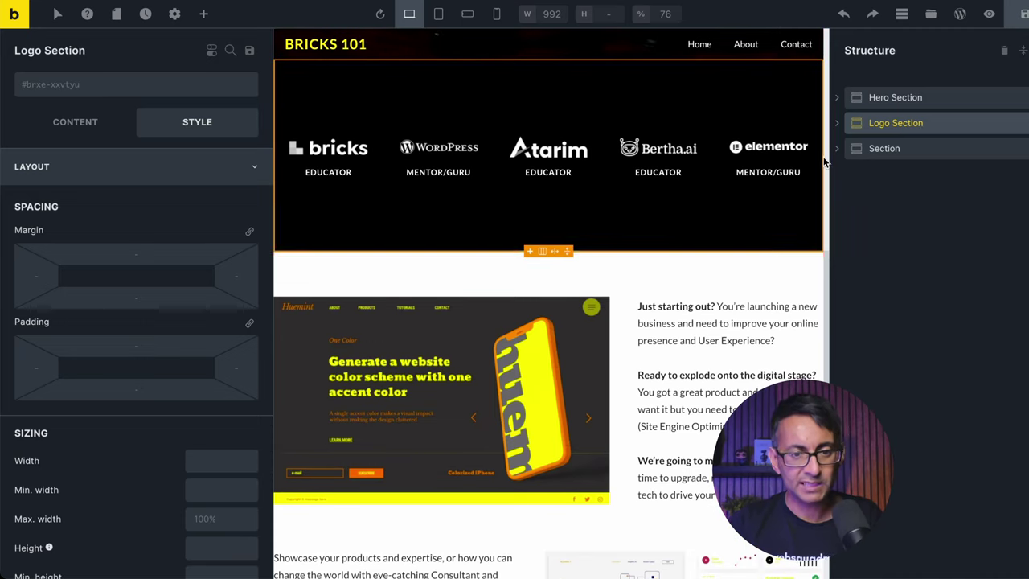
pyautogui.rightClick(919, 127)
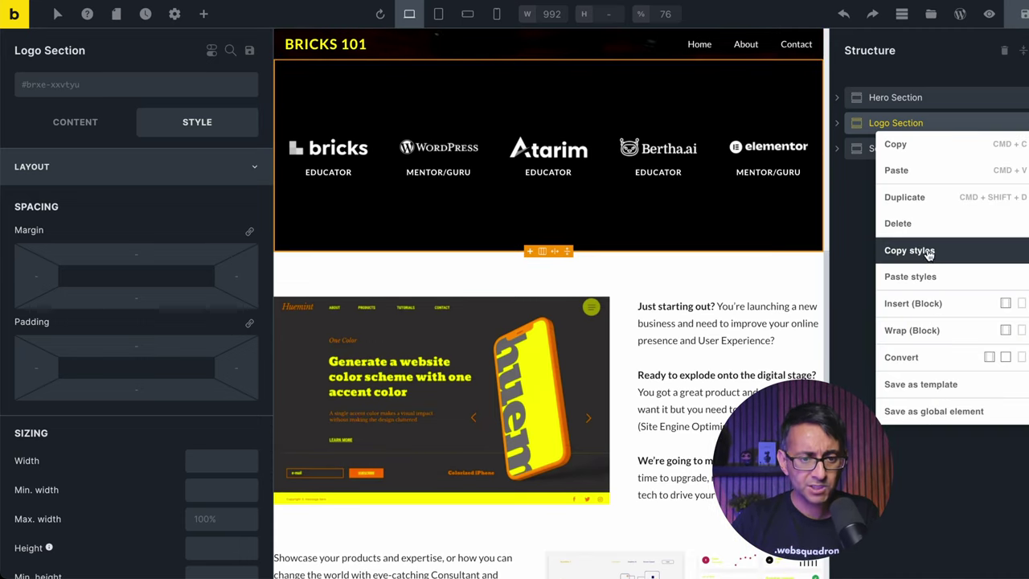
pyautogui.click(896, 144)
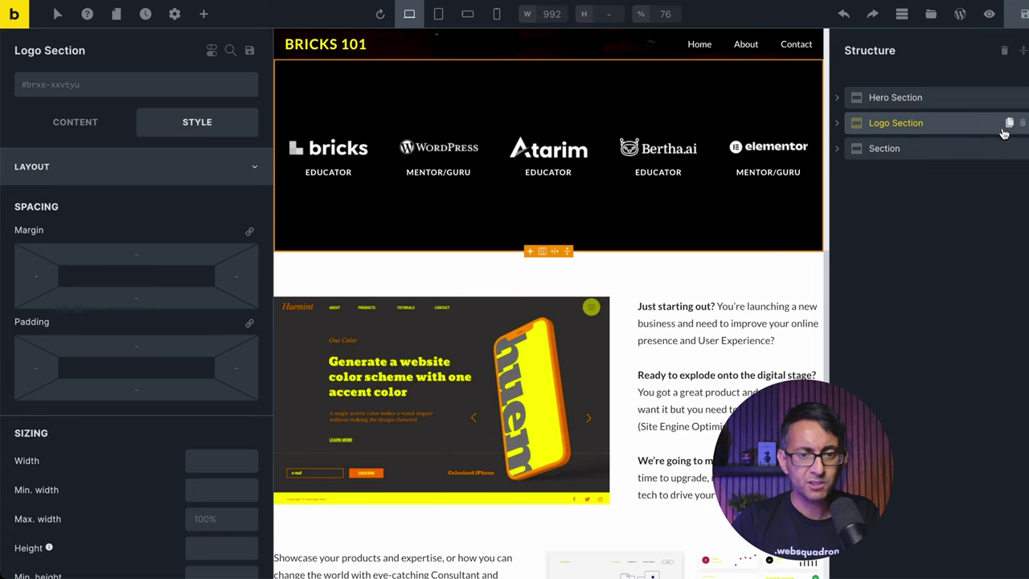
pyautogui.click(1003, 125)
pyautogui.click(838, 149)
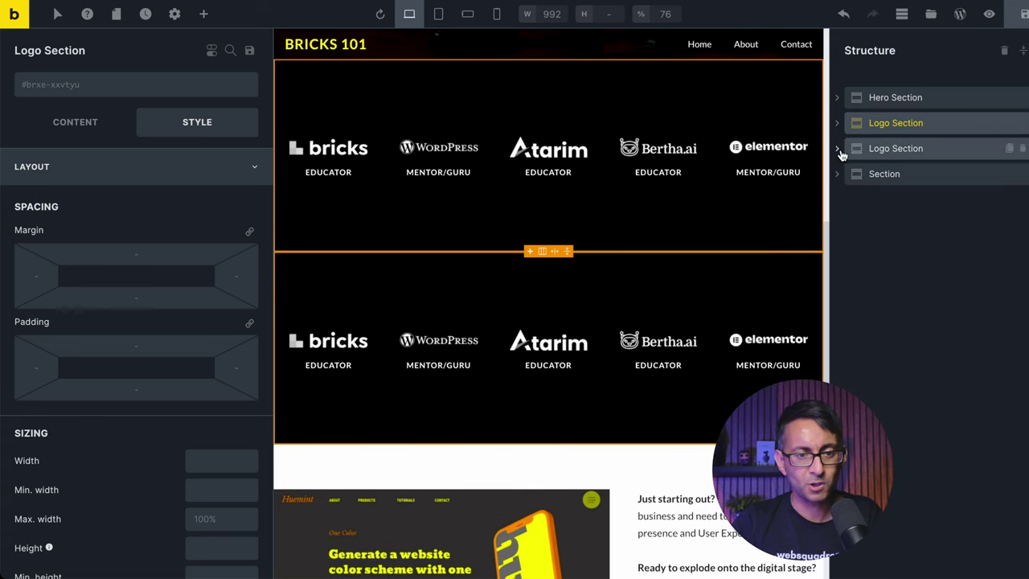
pyautogui.moveTo(930, 153); pyautogui.dragTo(859, 204)
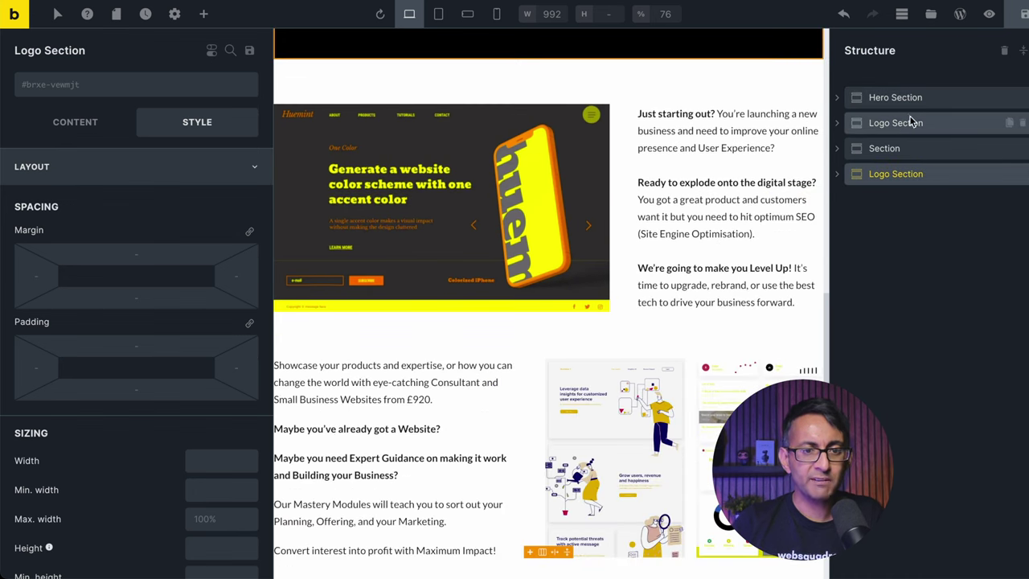
# - Rename the image-and-text section as "Details Section"
pyautogui.click(881, 152)
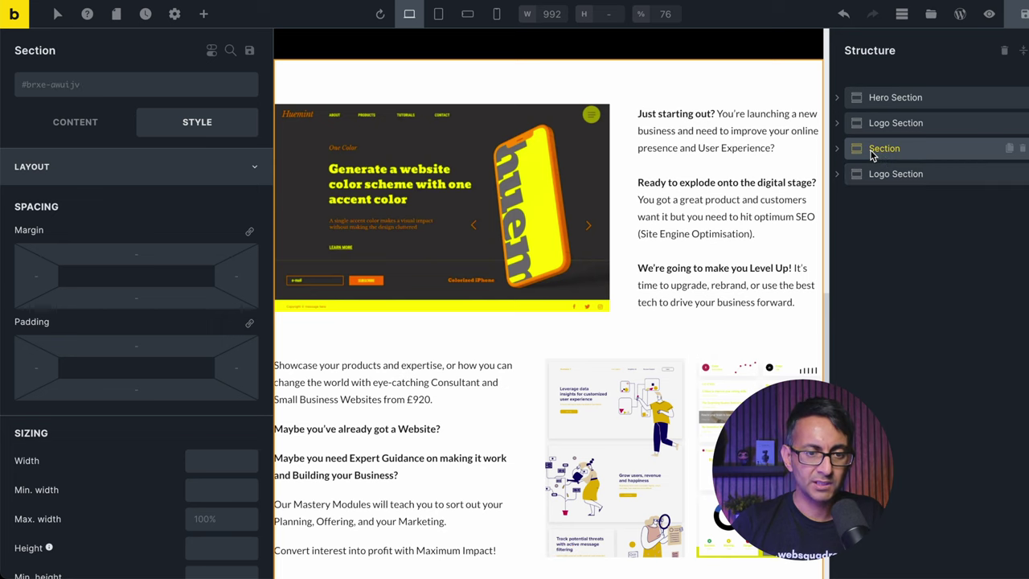
pyautogui.doubleClick(882, 149)
pyautogui.click(875, 148)
pyautogui.write('Details')
pyautogui.press('Return')
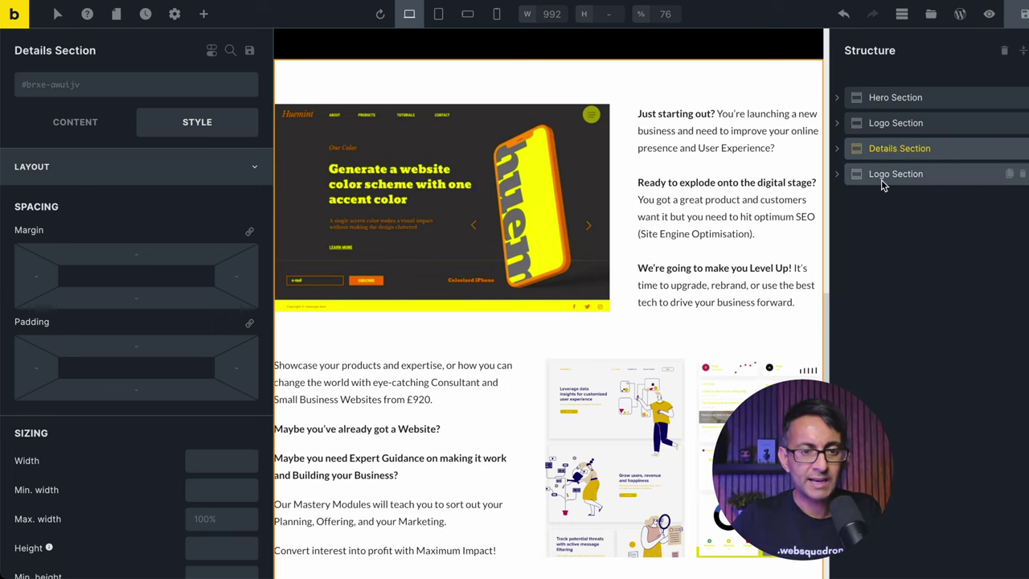
# - Rename the duplicated Logo Section at the end of the page as "Mockup Section"
pyautogui.click(882, 178)
pyautogui.doubleClick(888, 176)
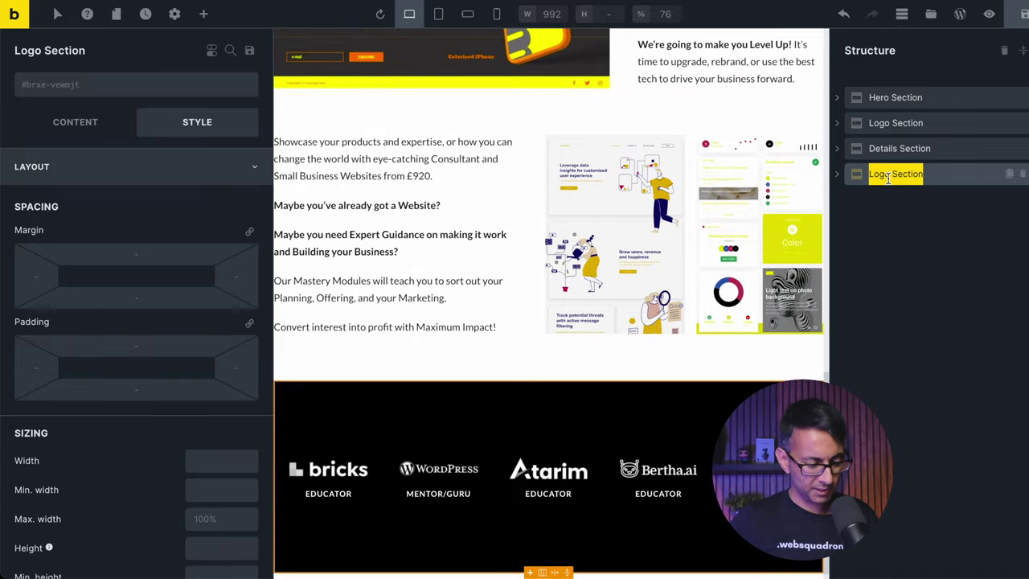
pyautogui.write('Mockup Secti')
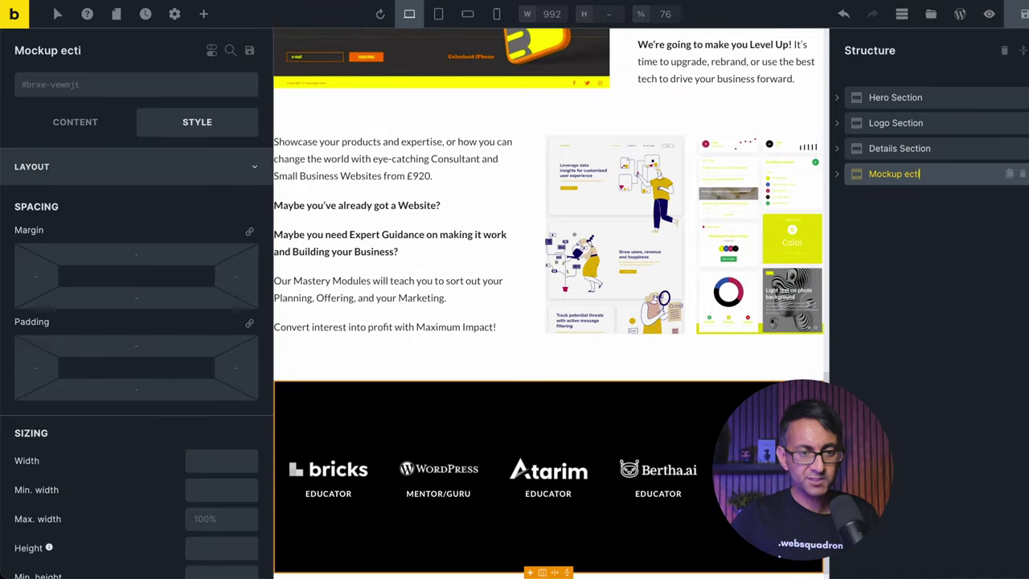
pyautogui.write('on')
pyautogui.press('Return')
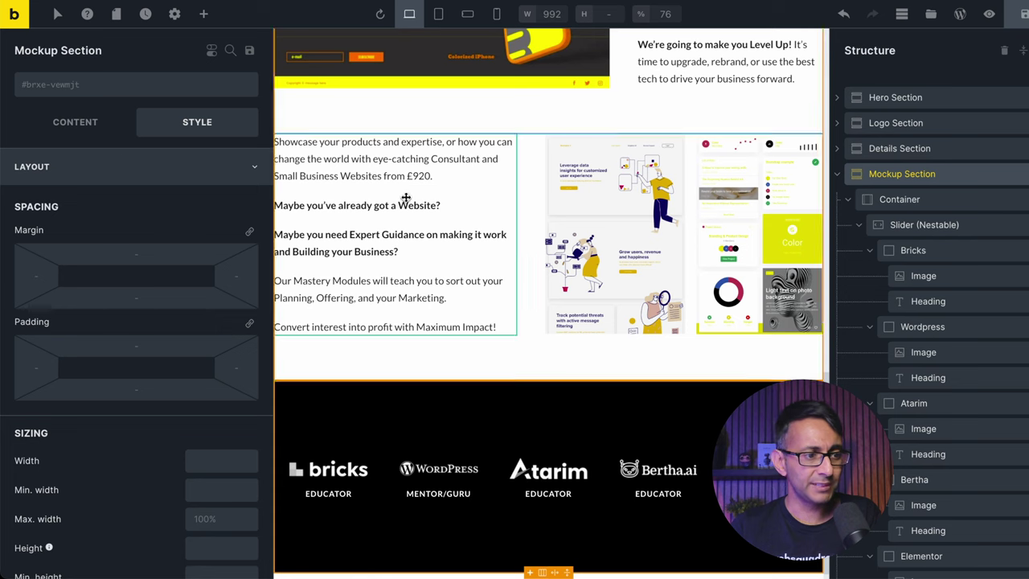
# - Examine the Mockup Section's nested slider and look over the page from the hero to the Details Section
pyautogui.click(915, 224)
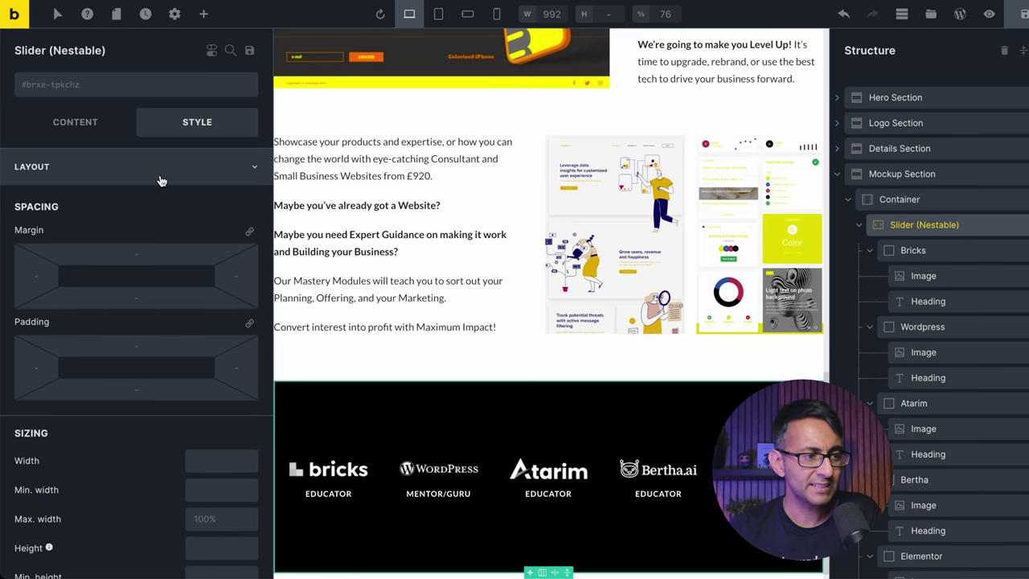
pyautogui.scroll(10, 520, 233)
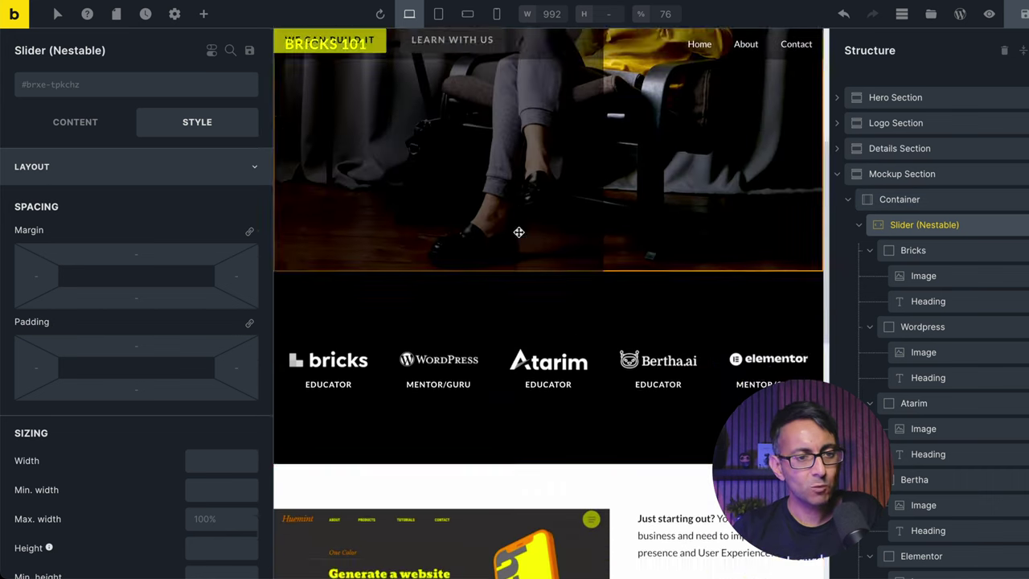
pyautogui.scroll(4, 572, 360)
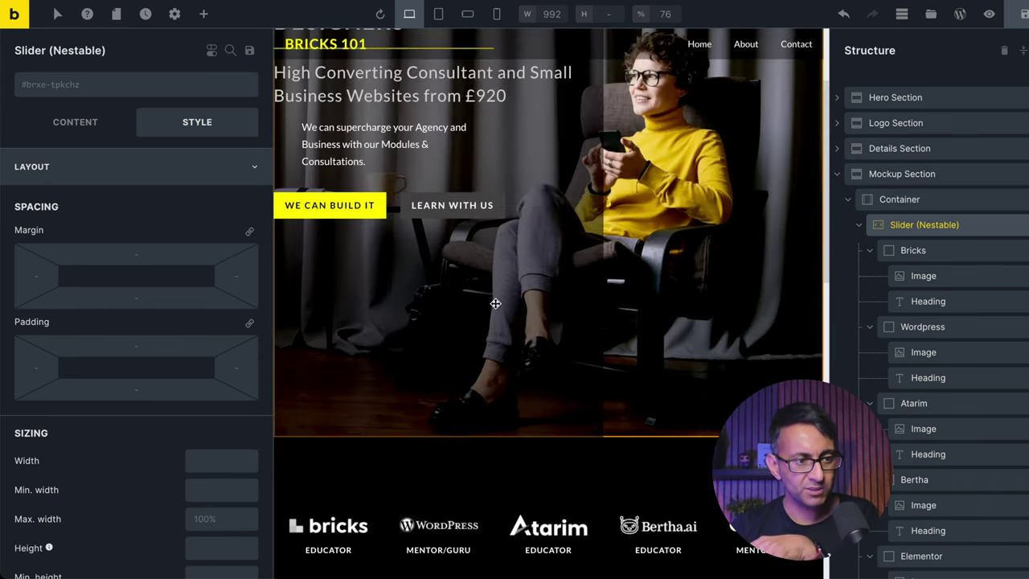
pyautogui.scroll(-10, 517, 391)
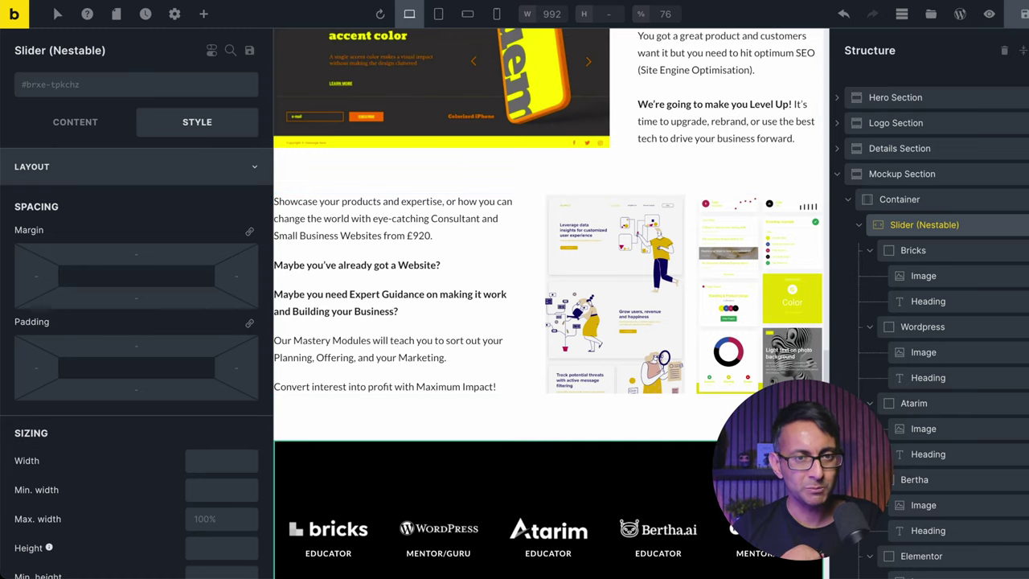
pyautogui.click(848, 200)
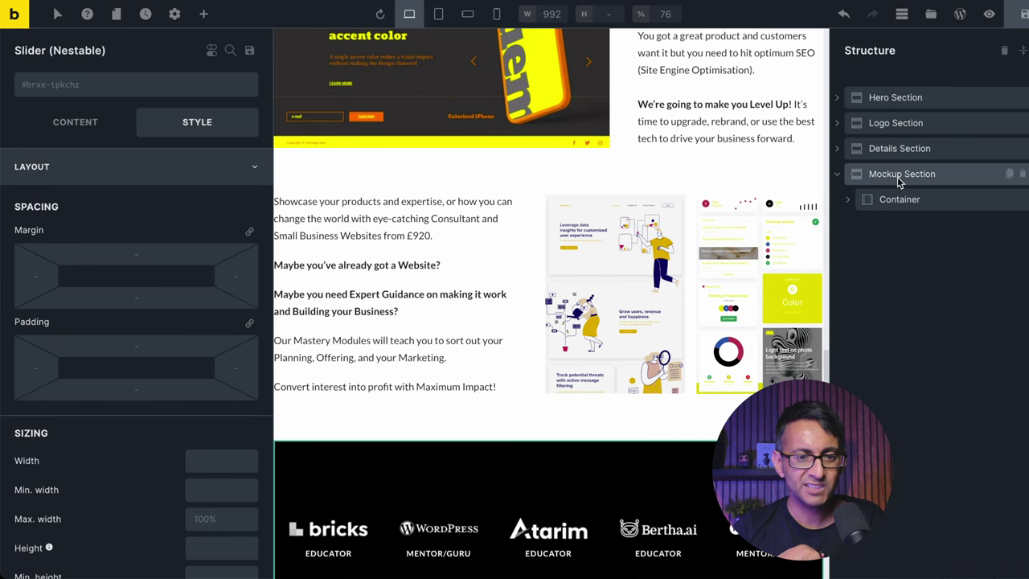
pyautogui.click(896, 149)
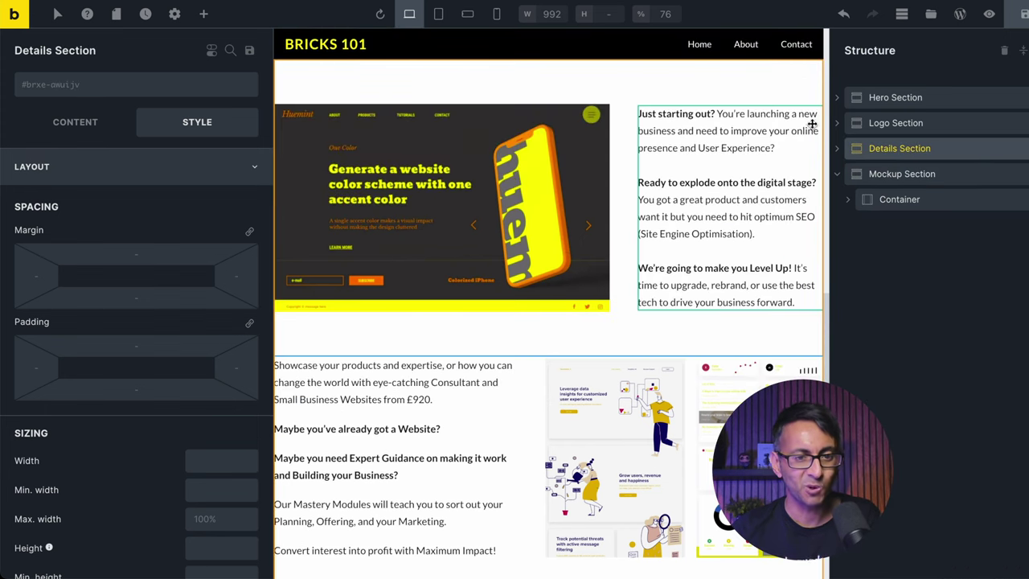
# - Copy the hero's "We can build it" button and paste it after the rich text in the Details Section's first container
pyautogui.click(910, 104)
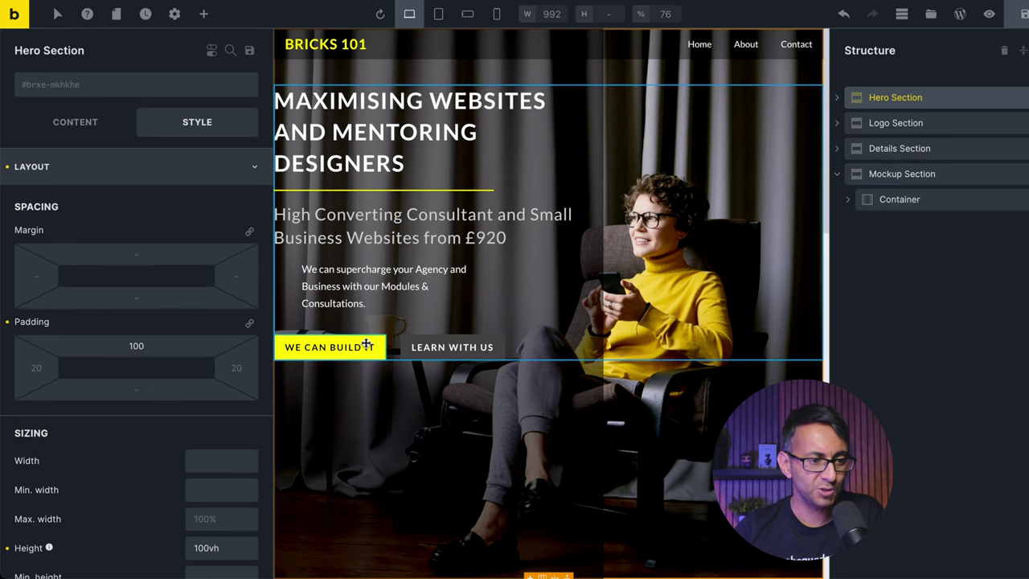
pyautogui.rightClick(367, 346)
pyautogui.click(385, 359)
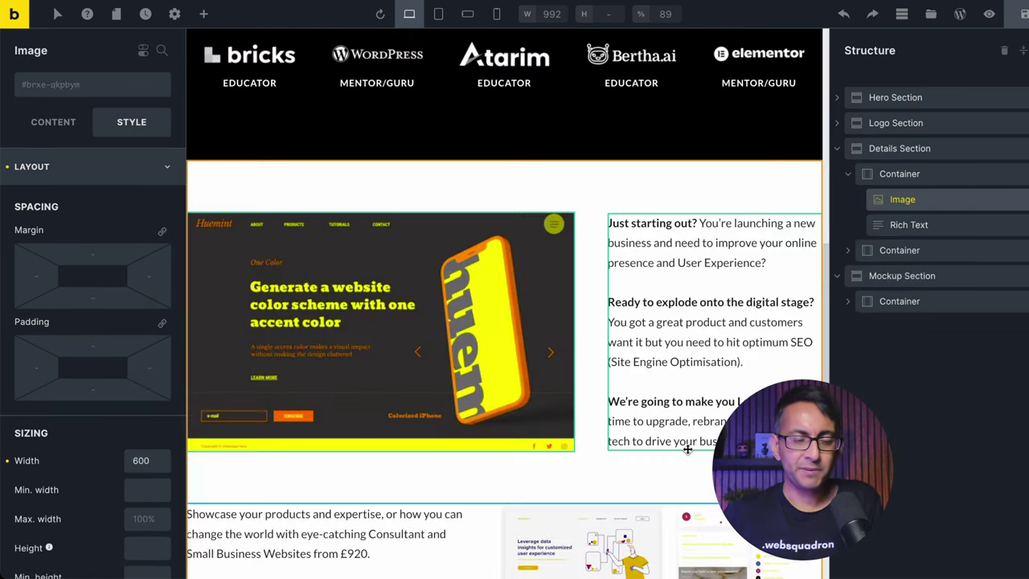
pyautogui.rightClick(687, 450)
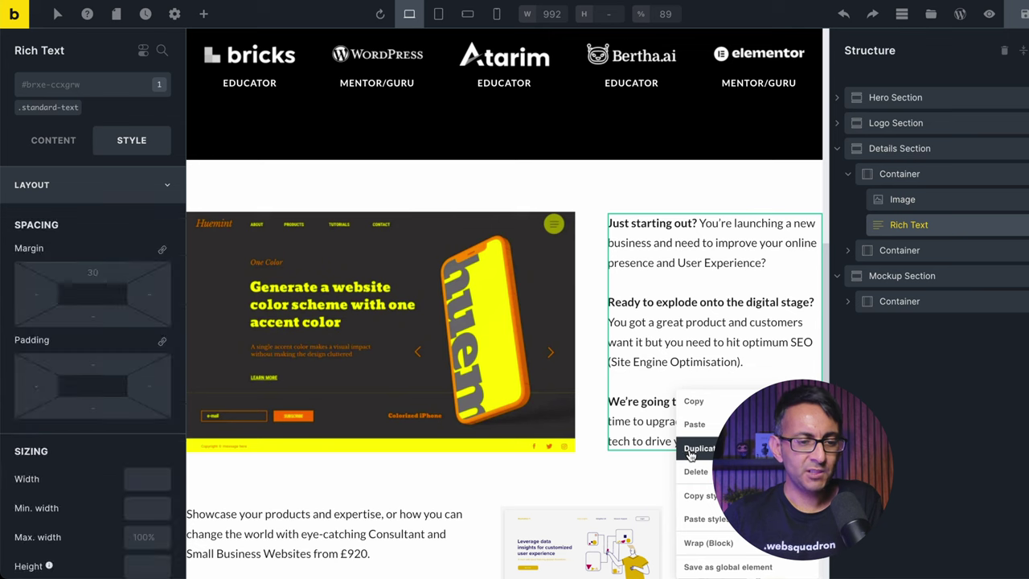
pyautogui.click(689, 448)
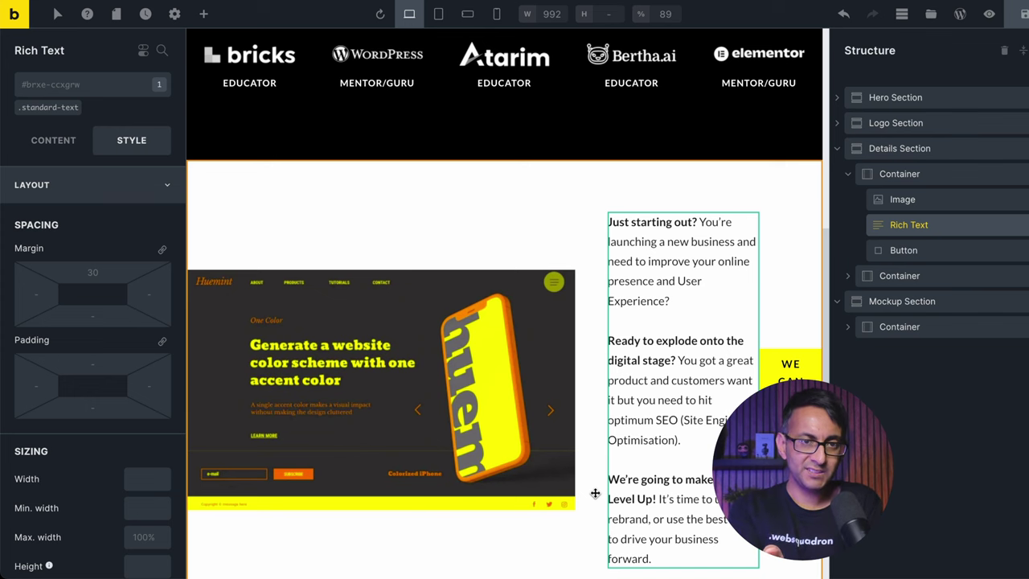
# - Set the flex wrap of the Details Section's first container to Wrap
pyautogui.click(938, 176)
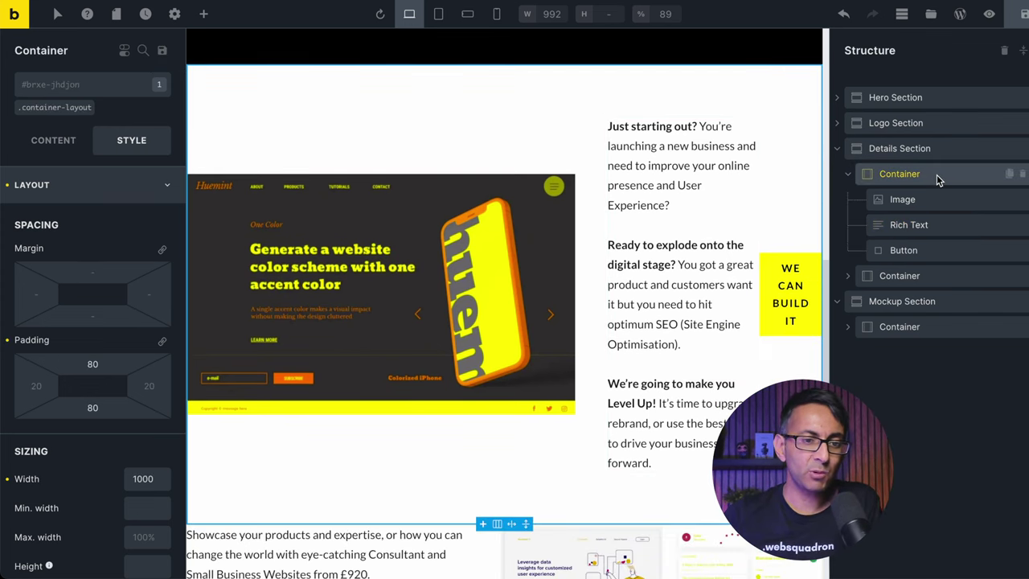
pyautogui.click(48, 140)
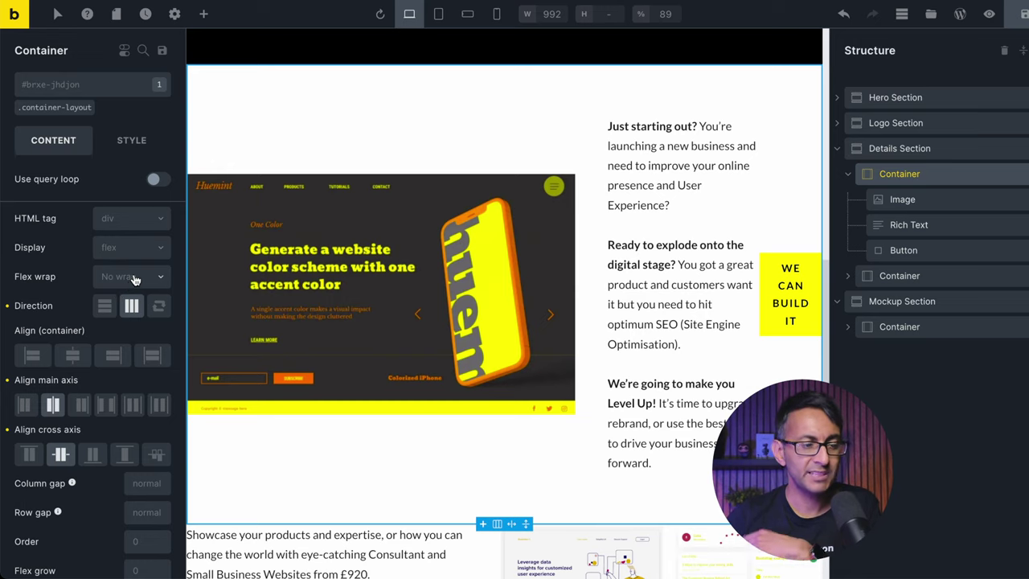
pyautogui.click(134, 277)
pyautogui.click(131, 321)
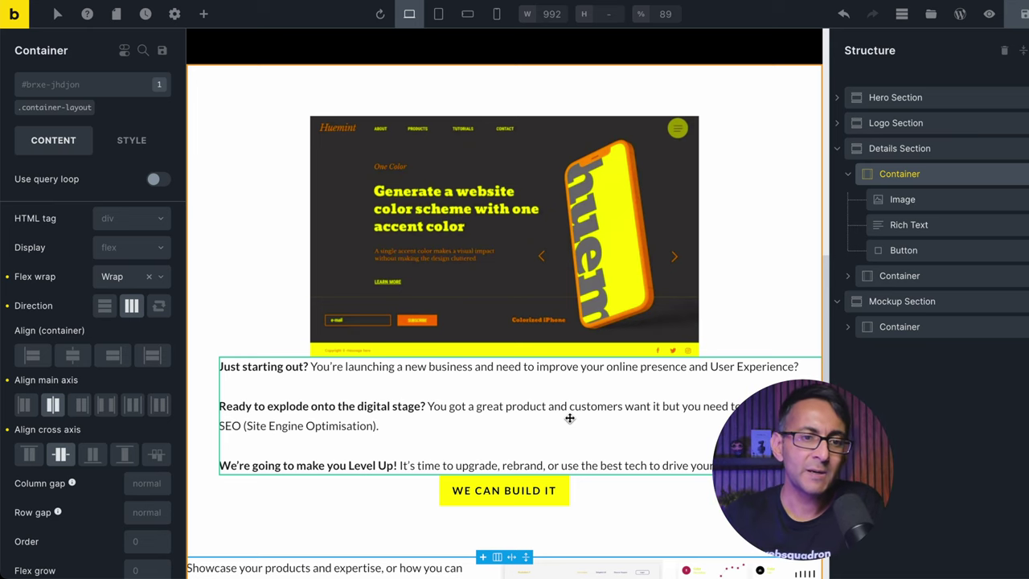
pyautogui.click(847, 174)
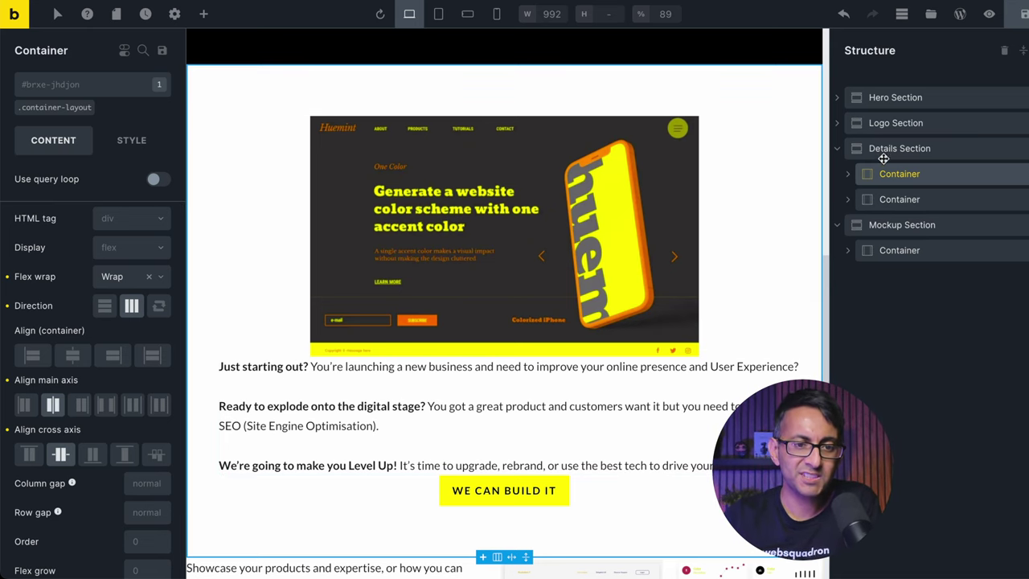
pyautogui.click(847, 174)
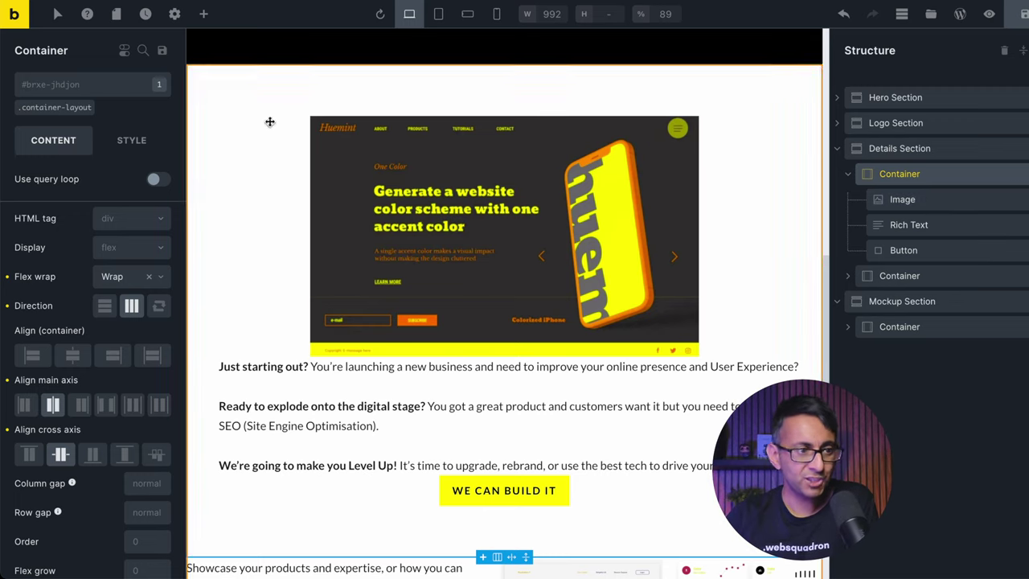
# - Try adding a Block below the Details Section image and nesting the rich text and button inside it
pyautogui.click(206, 16)
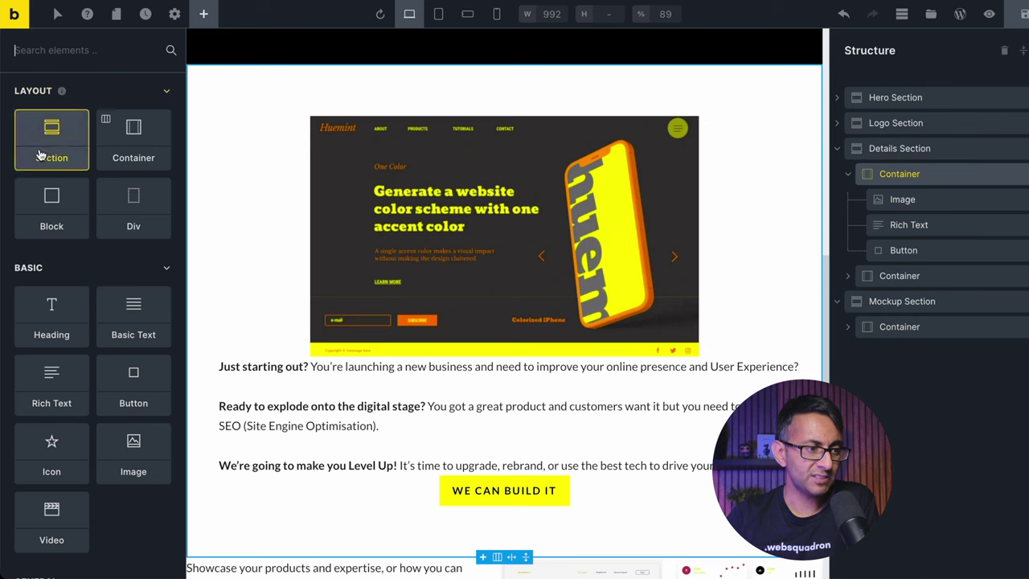
pyautogui.moveTo(51, 205); pyautogui.dragTo(938, 228)
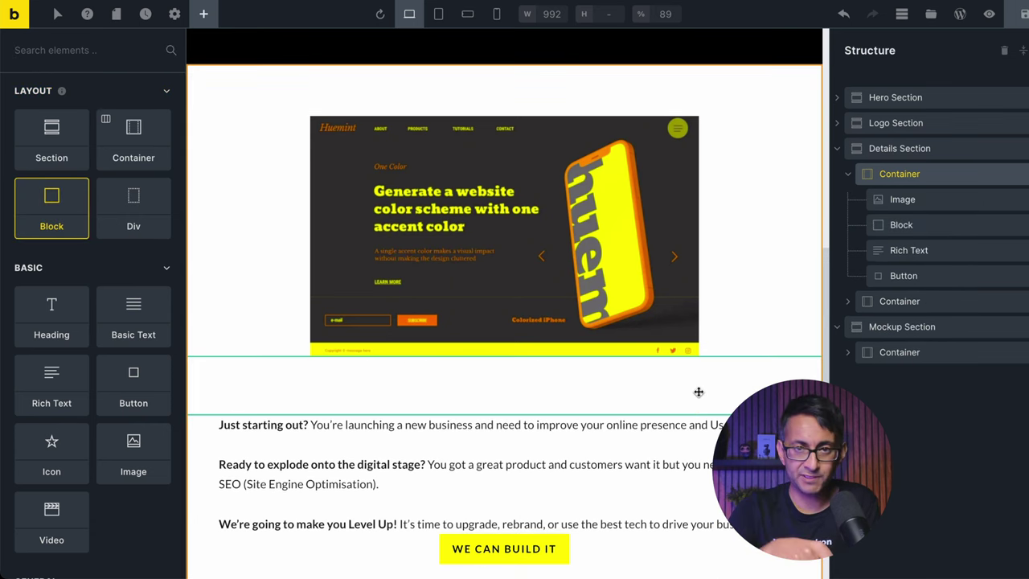
pyautogui.click(923, 230)
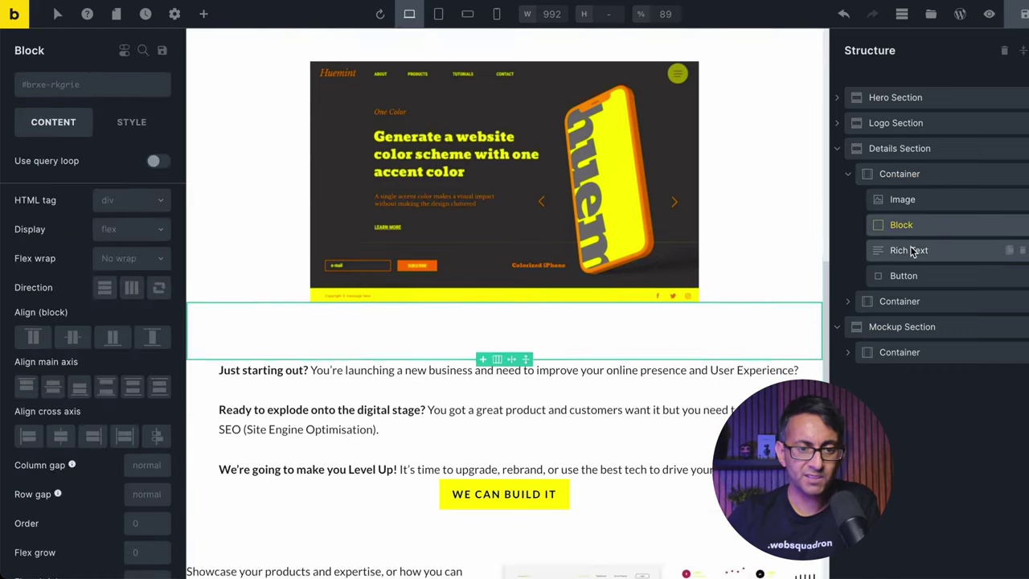
pyautogui.click(917, 250)
pyautogui.moveTo(923, 248); pyautogui.dragTo(915, 274)
pyautogui.click(911, 228)
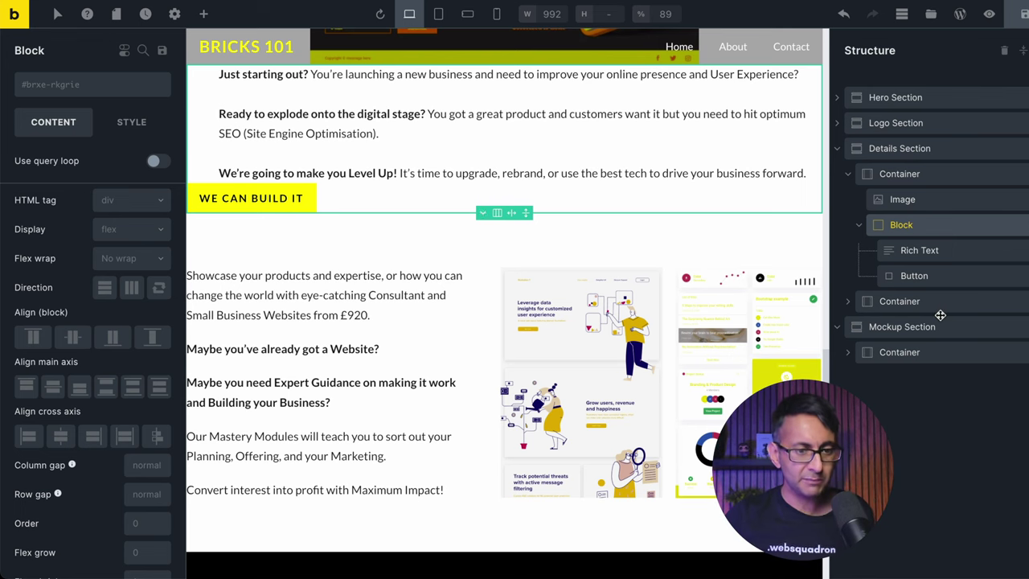
# - Undo the Block insertion and the nesting of the rich text and button
pyautogui.hotkey('ctrl', 'z')
pyautogui.hotkey('ctrl', 'z')
pyautogui.hotkey('ctrl', 'z')
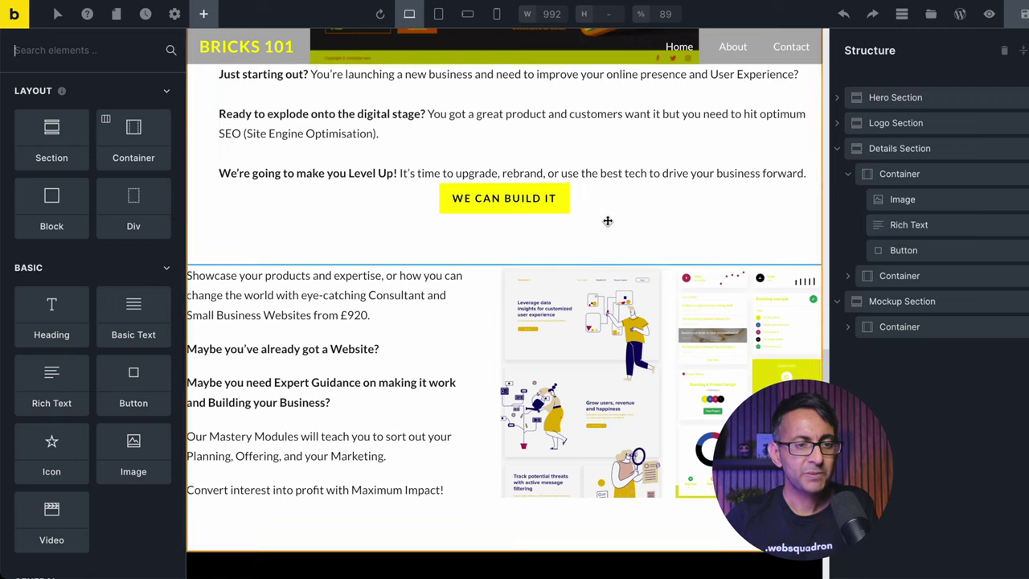
# - Insert a Block between the image and rich text in the Details Section and nest the rich text and button inside it
pyautogui.scroll(2, 622, 226)
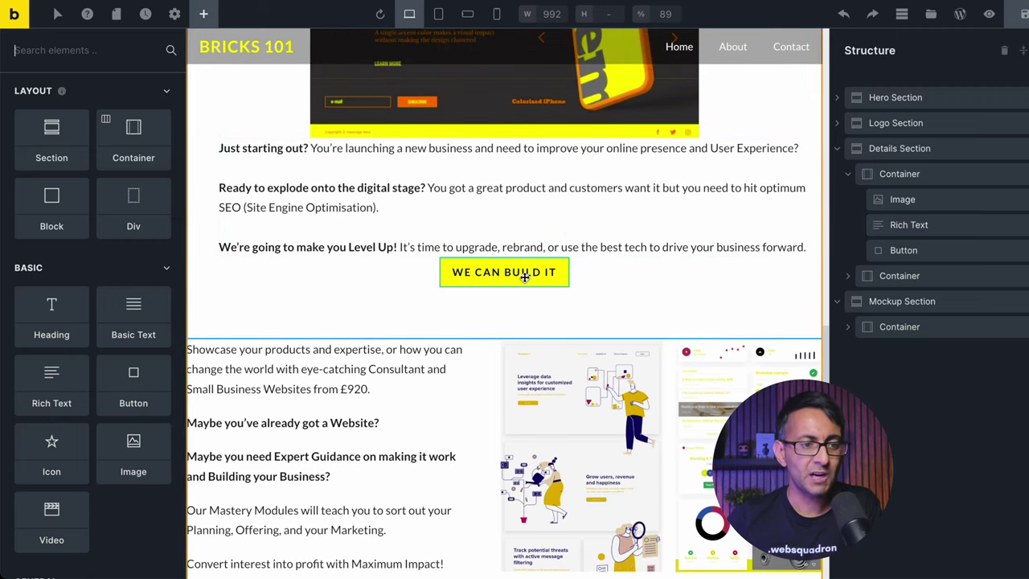
pyautogui.scroll(2, 524, 235)
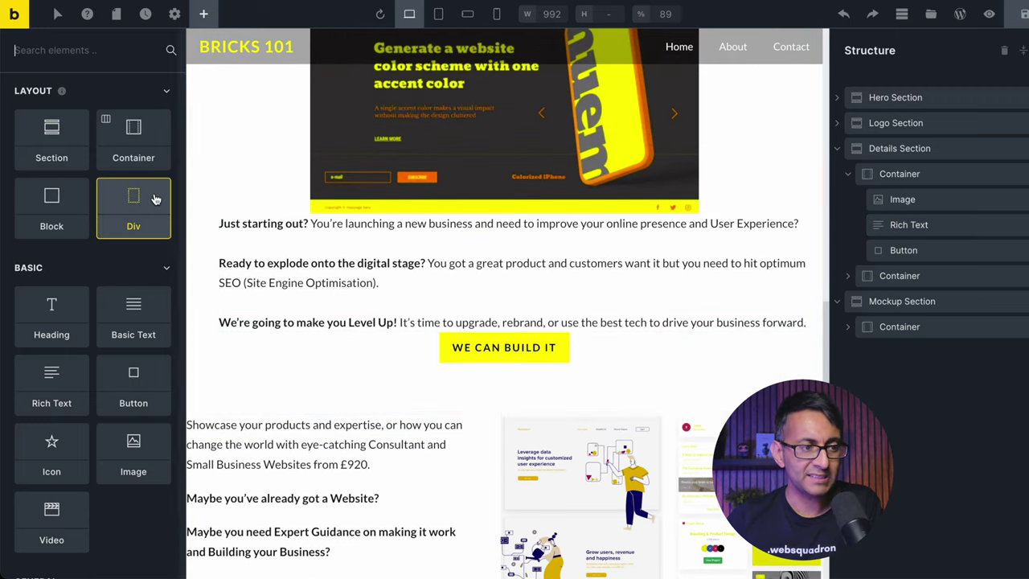
pyautogui.moveTo(64, 223); pyautogui.dragTo(942, 213)
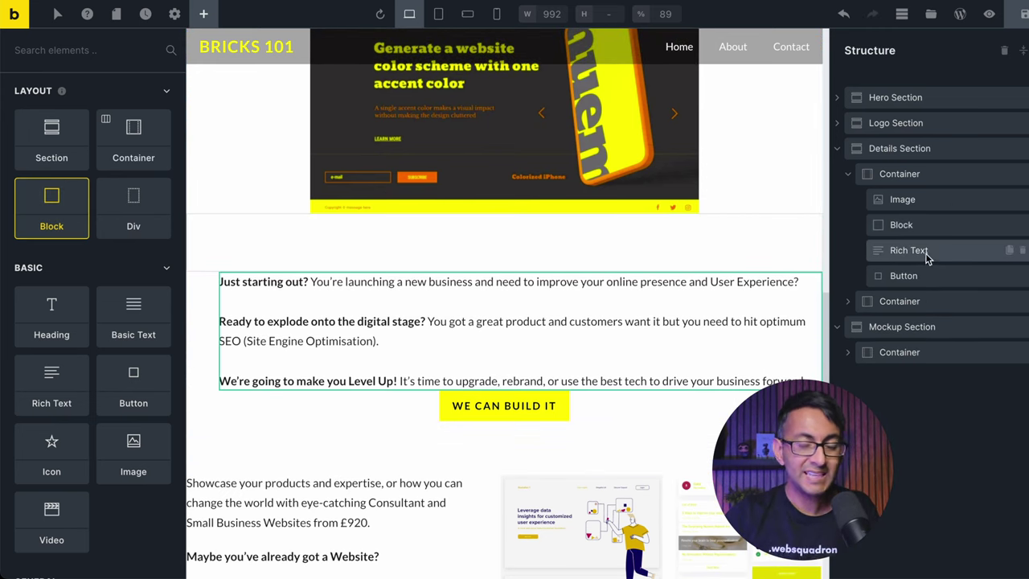
pyautogui.moveTo(927, 255); pyautogui.dragTo(945, 235)
pyautogui.moveTo(927, 273)
pyautogui.mouseDown()
pyautogui.moveTo(955, 264)
pyautogui.moveTo(914, 274)
pyautogui.mouseUp()
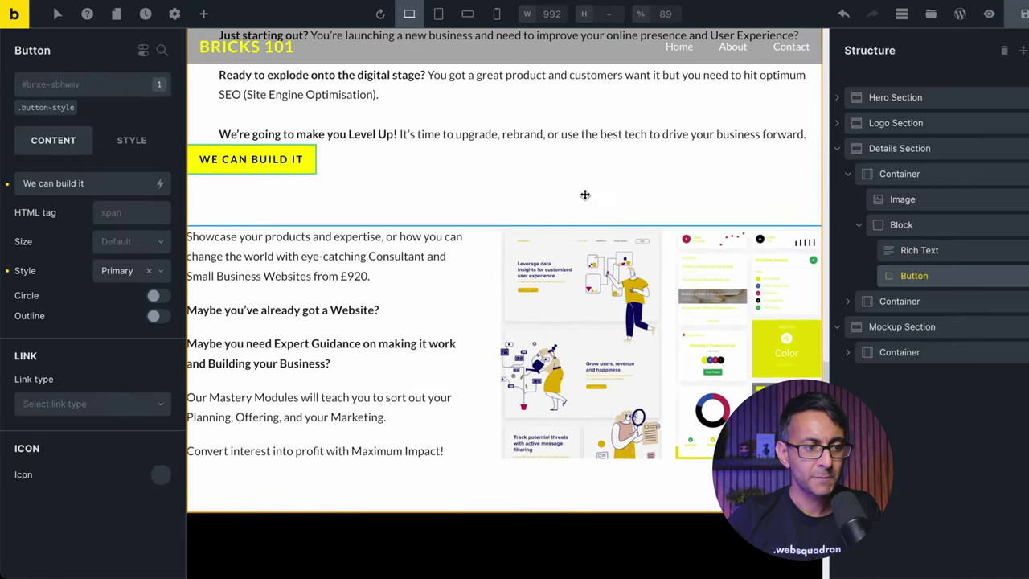
# - Set the left margin of the rich text inside the new Block to 0
pyautogui.scroll(2, 585, 195)
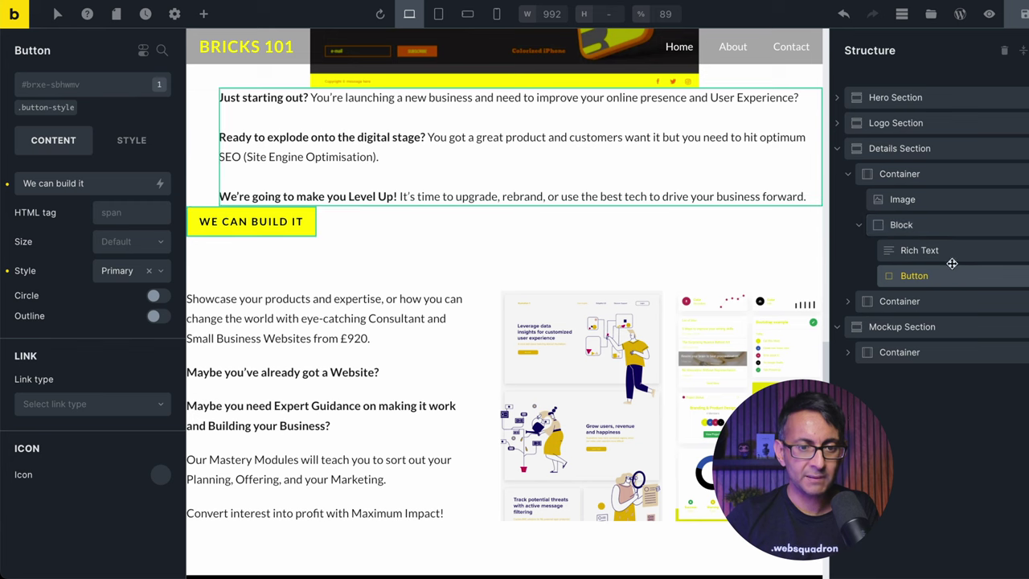
pyautogui.click(951, 256)
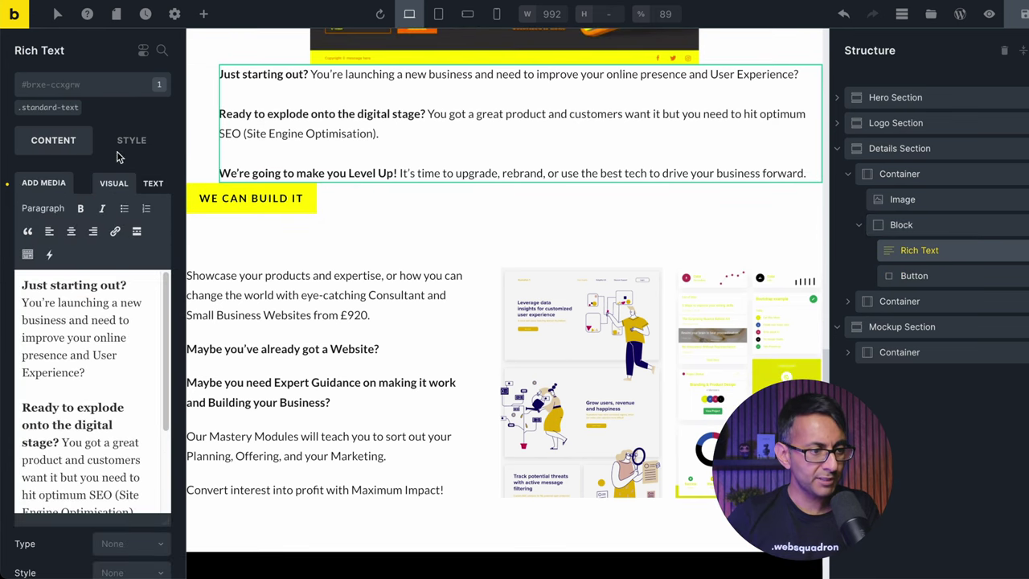
pyautogui.click(132, 140)
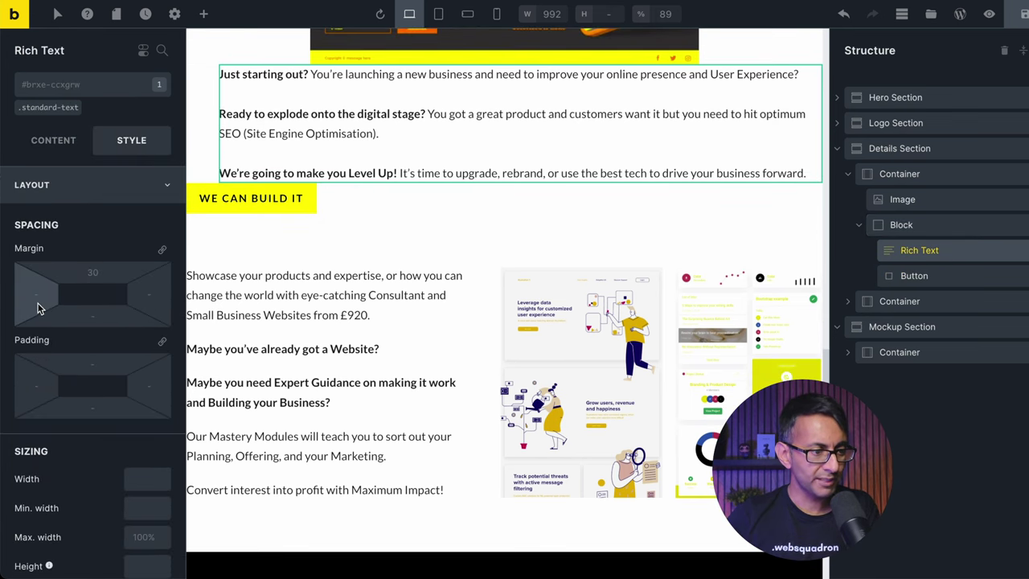
pyautogui.click(38, 304)
pyautogui.write('0')
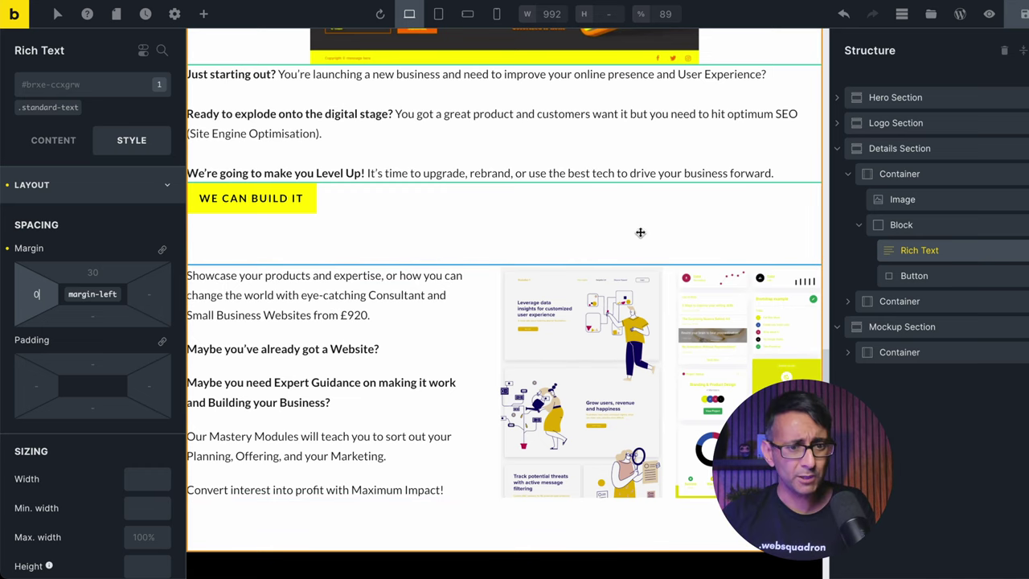
# - Give the "We can build it" button in the Details Section a top margin of 30
pyautogui.click(942, 233)
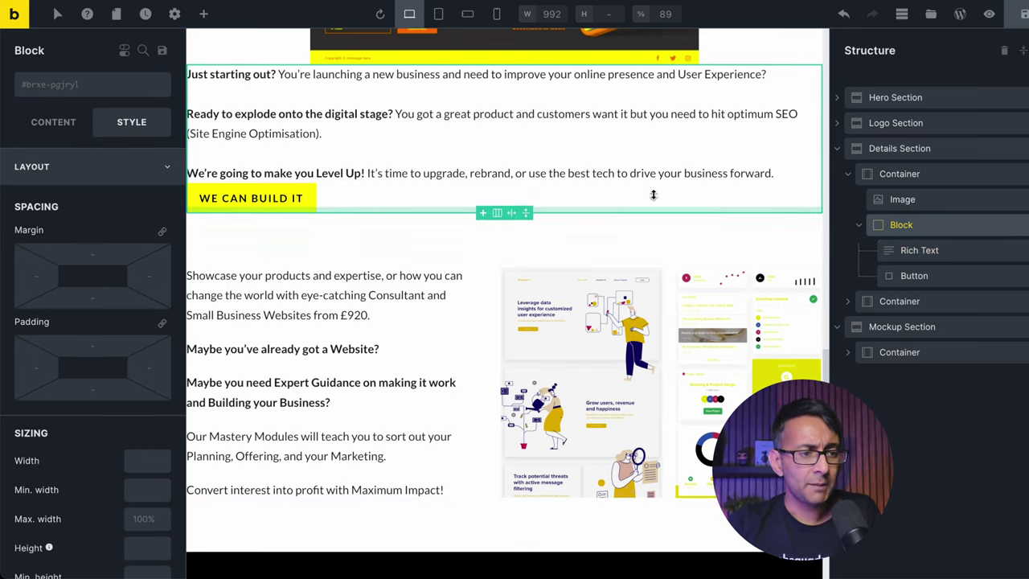
pyautogui.click(66, 127)
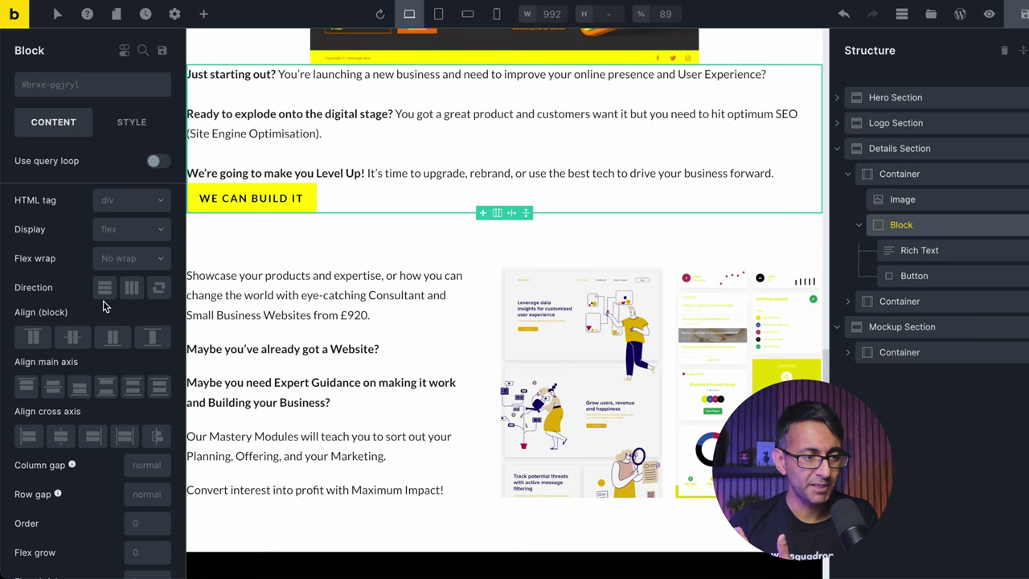
pyautogui.click(939, 274)
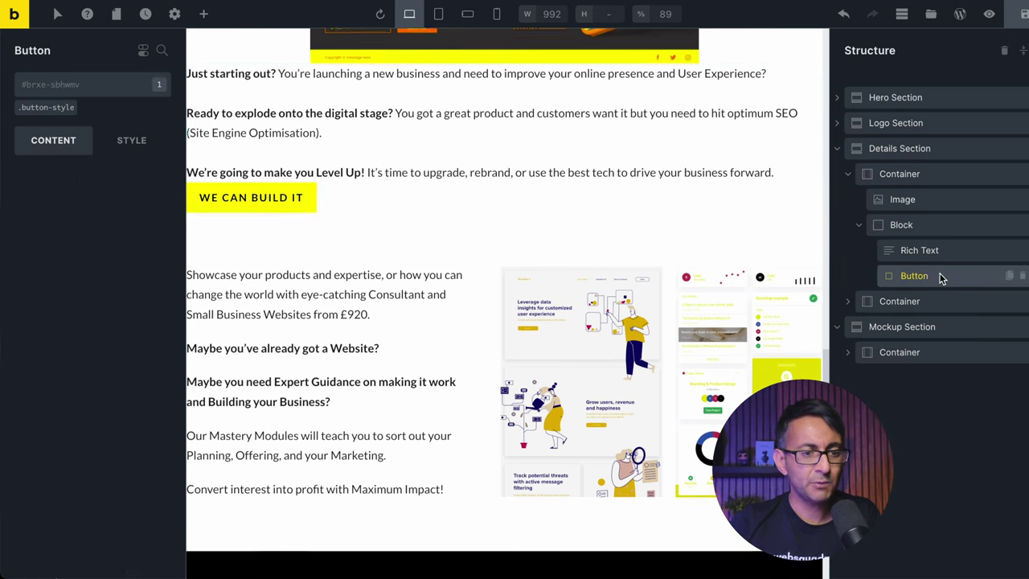
pyautogui.click(132, 141)
pyautogui.click(98, 273)
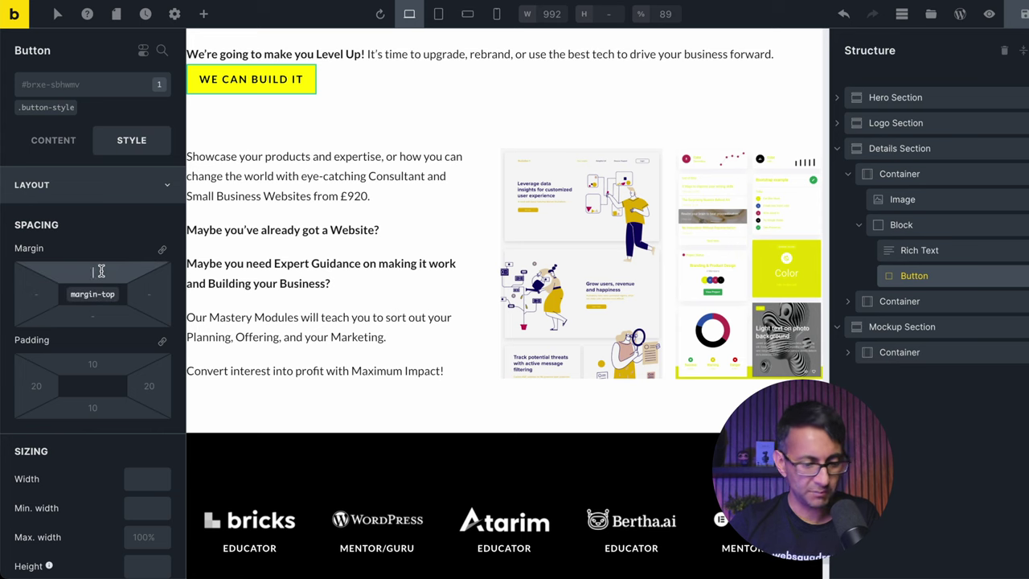
pyautogui.write('30')
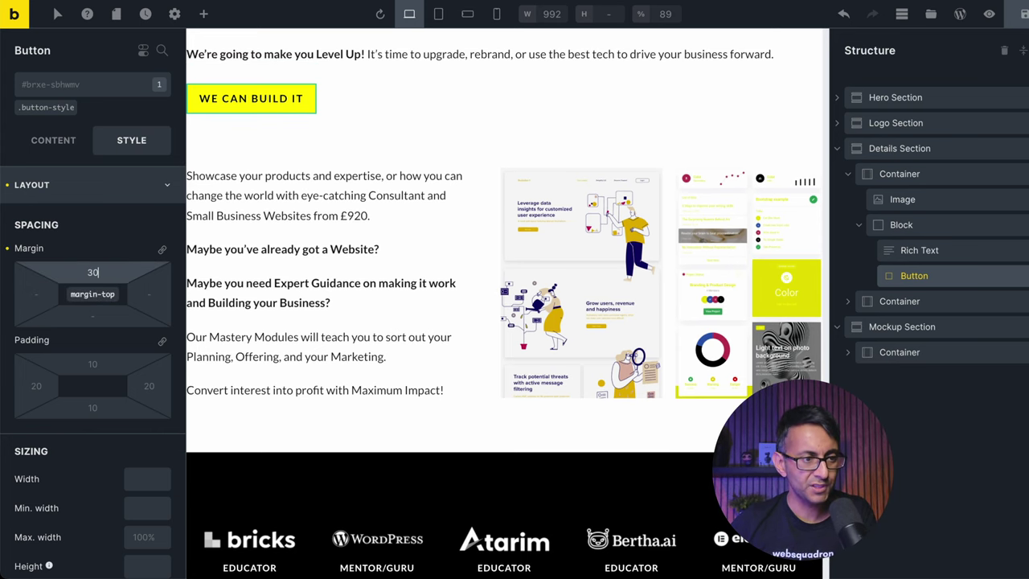
pyautogui.scroll(5, 483, 249)
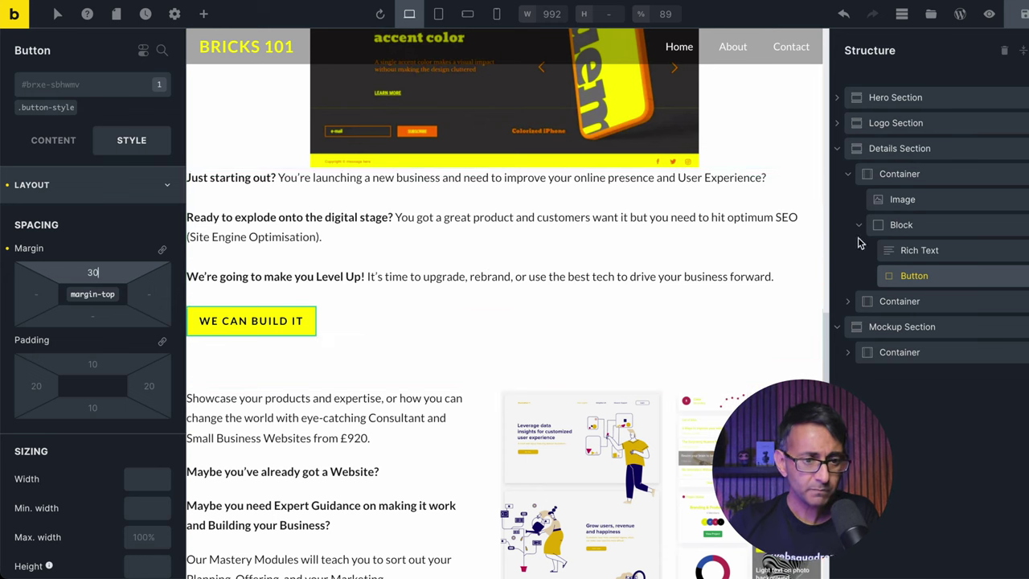
# - Set the width of the image in the Details Section's first container to 500
pyautogui.click(930, 179)
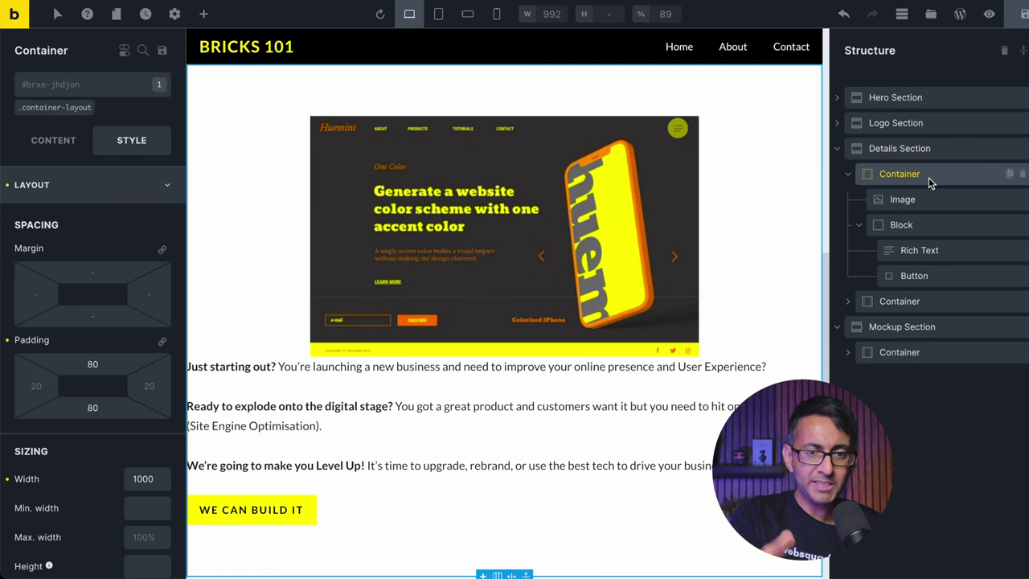
pyautogui.click(74, 143)
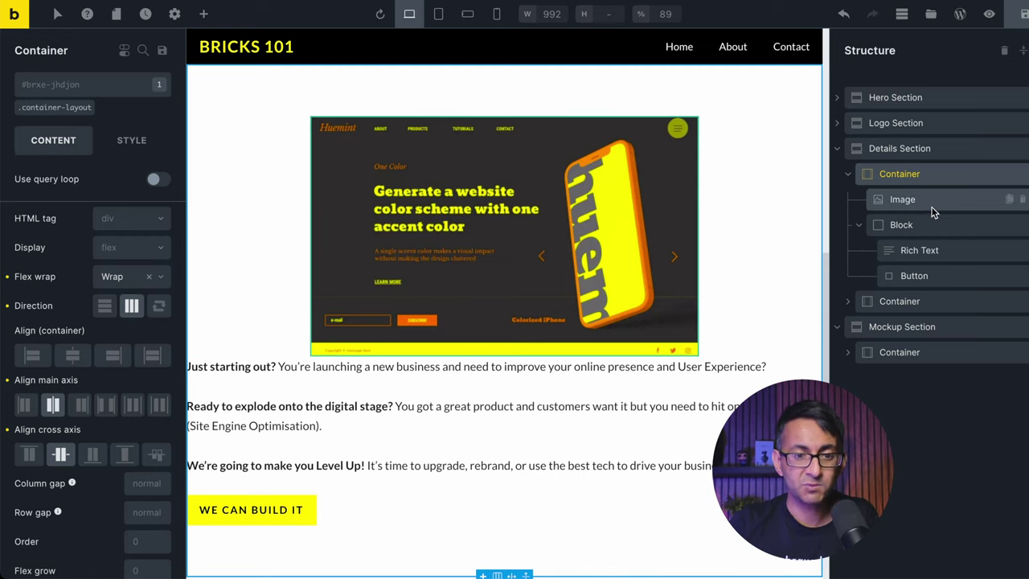
pyautogui.click(997, 201)
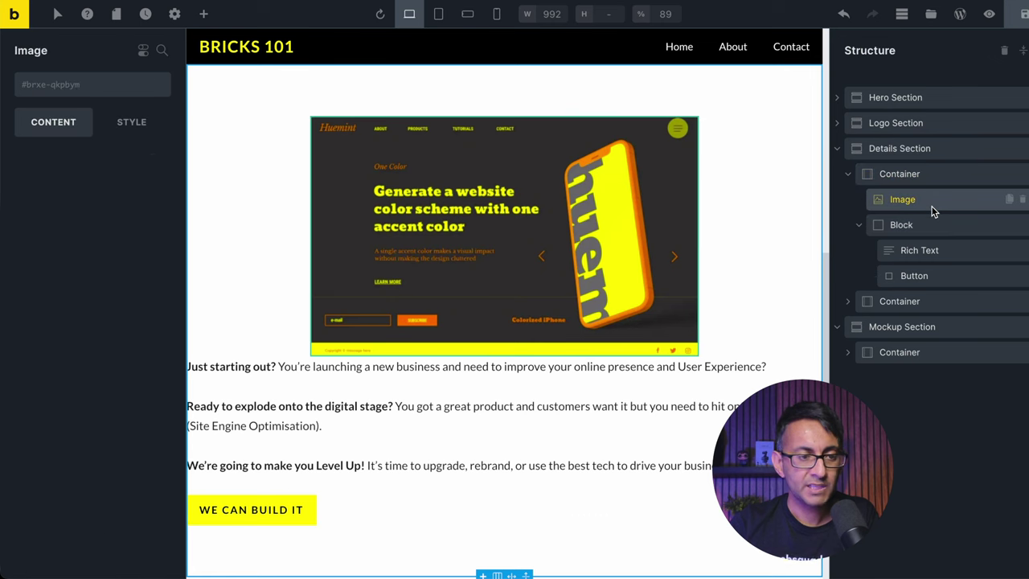
pyautogui.click(133, 122)
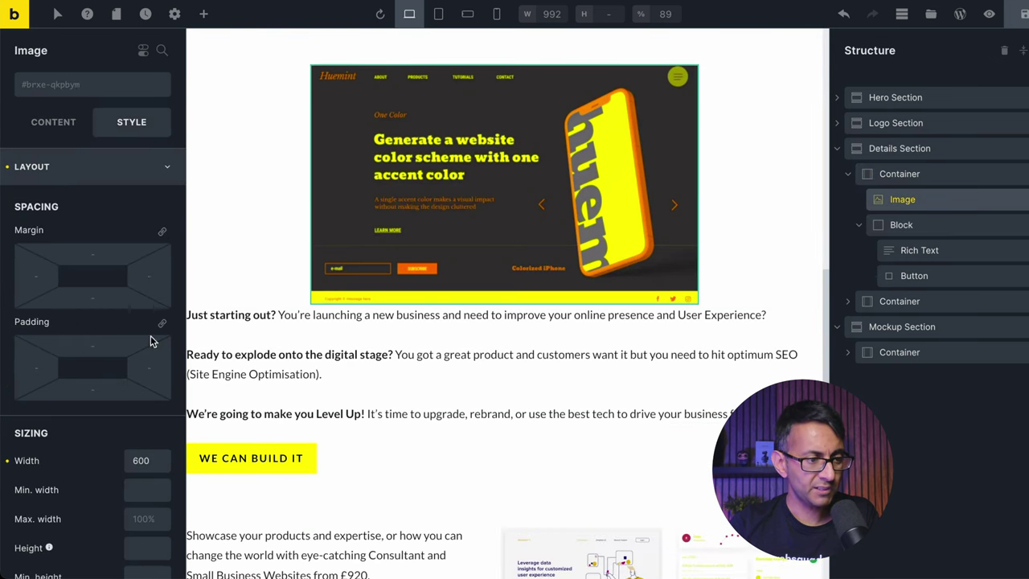
pyautogui.moveTo(151, 460); pyautogui.dragTo(119, 464)
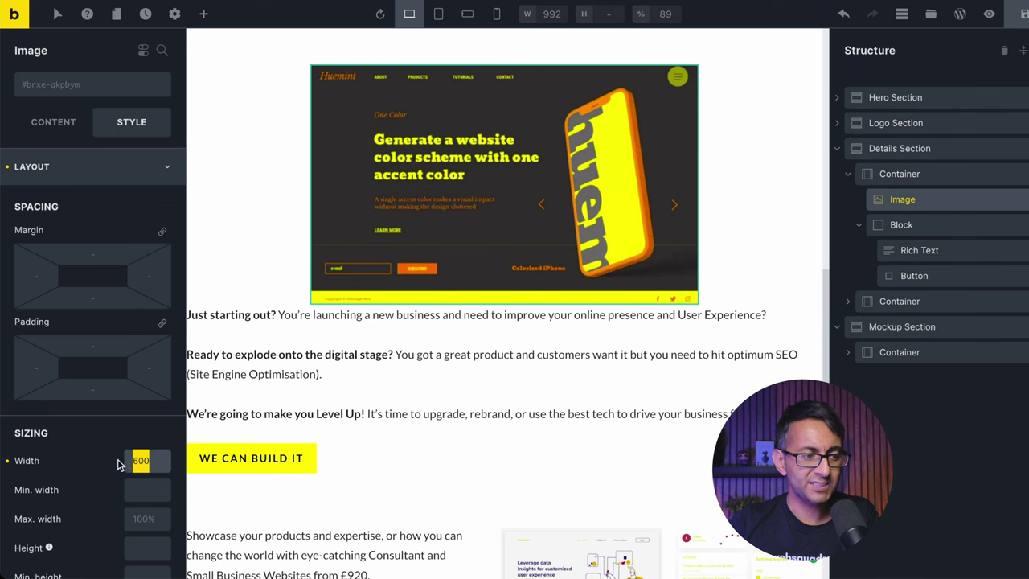
pyautogui.write('500')
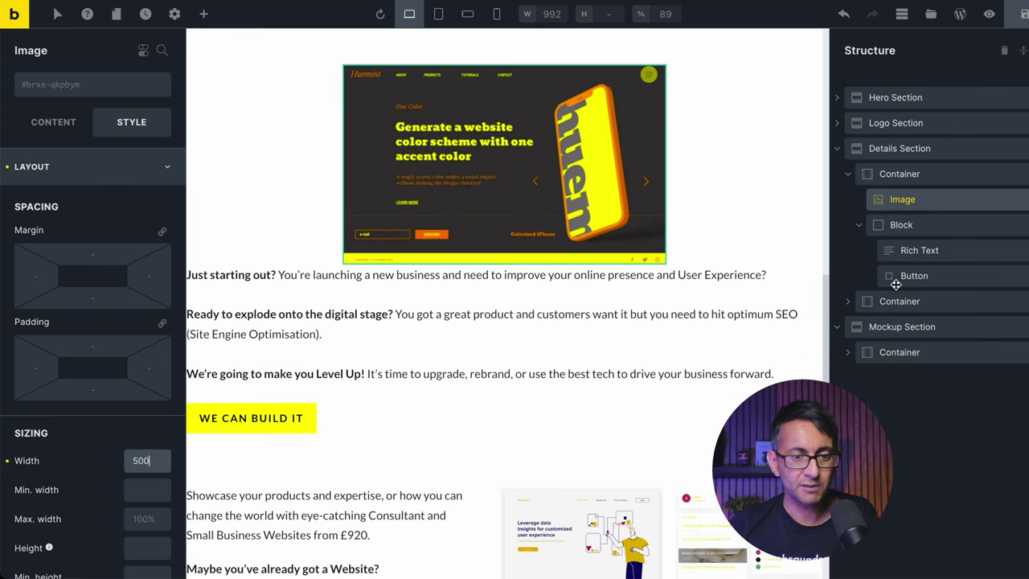
# - Set the width of the Block holding the rich text and button in the Details Section to 480 and preview the page
pyautogui.click(892, 225)
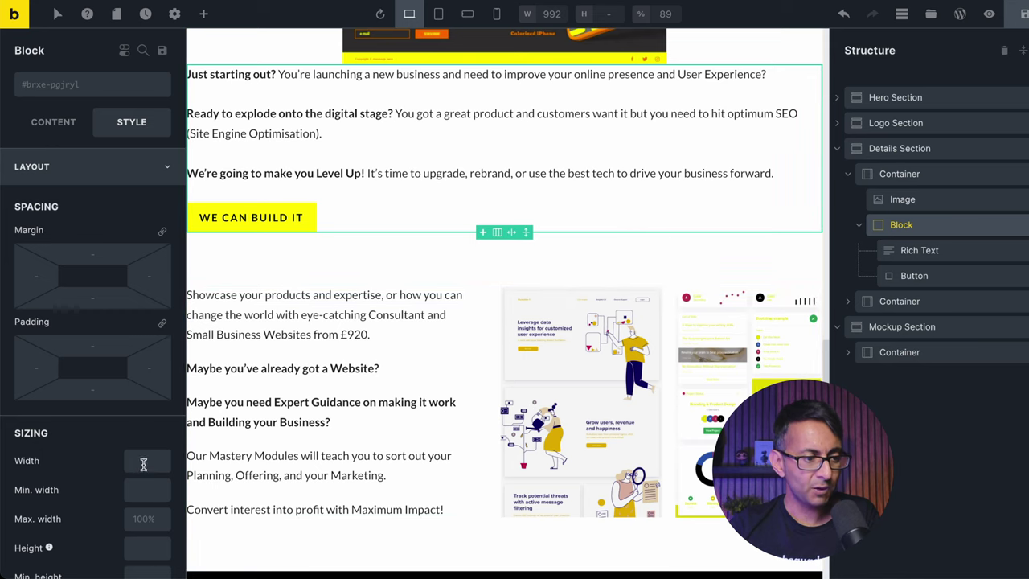
pyautogui.click(143, 465)
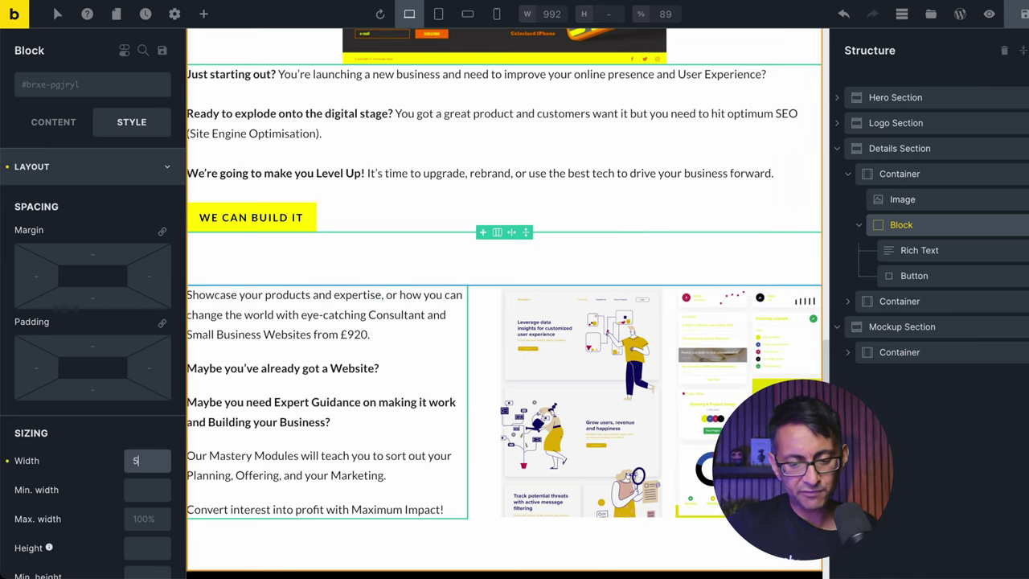
pyautogui.write('500')
pyautogui.scroll(4, 502, 482)
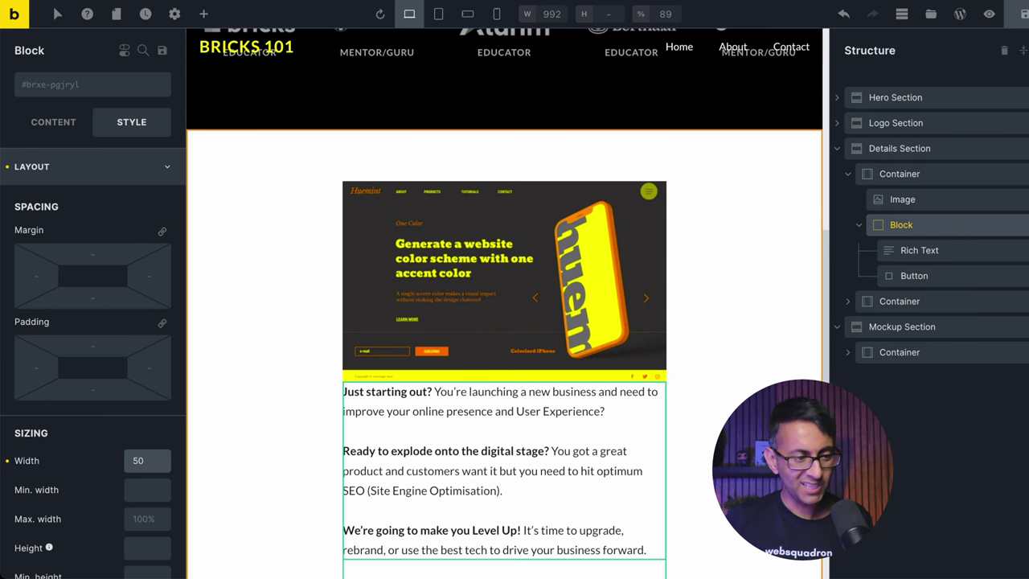
pyautogui.press('BackSpace')
pyautogui.press('BackSpace')
pyautogui.write('450')
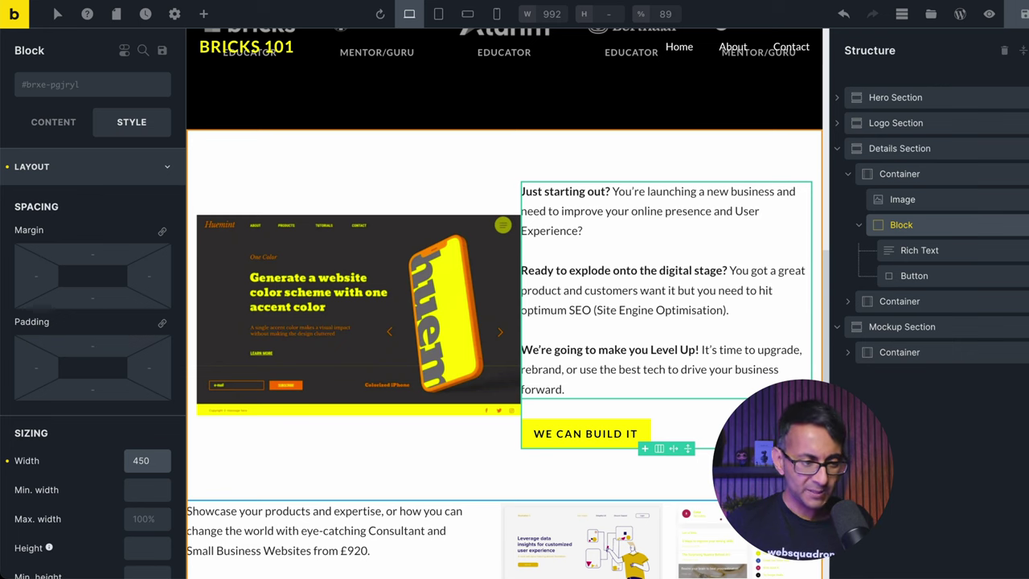
pyautogui.press('BackSpace')
pyautogui.press('BackSpace')
pyautogui.write('82')
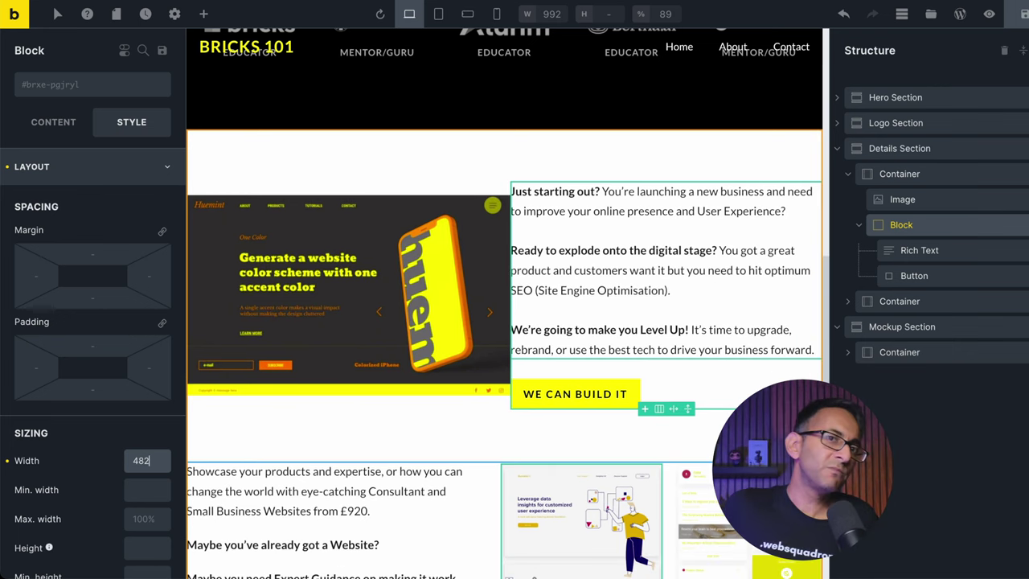
pyautogui.press('BackSpace')
pyautogui.write('0')
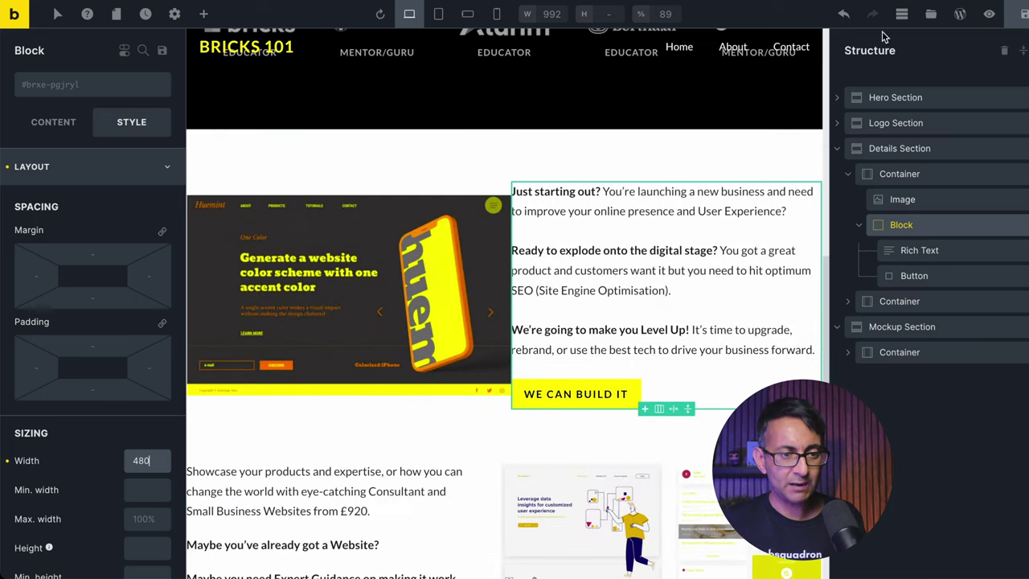
pyautogui.click(989, 13)
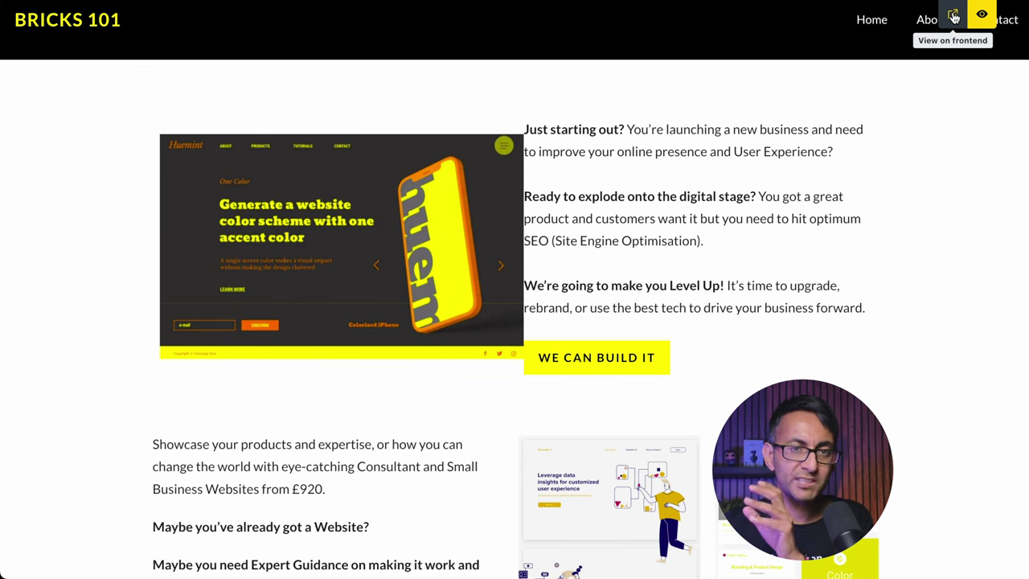
pyautogui.click(982, 15)
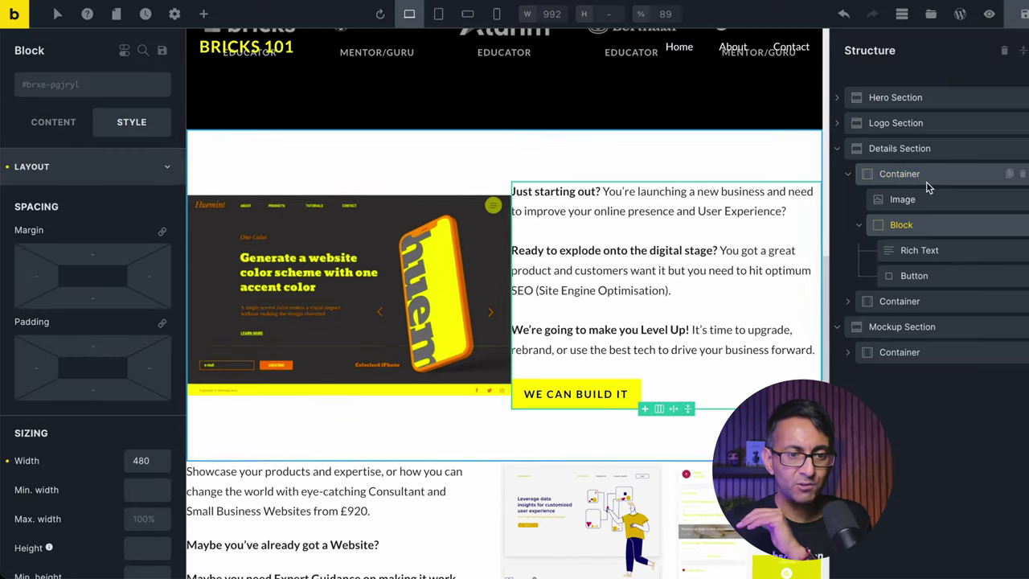
# - Set the main axis alignment of the Details Section's first container to Space between and preview the page
pyautogui.click(928, 179)
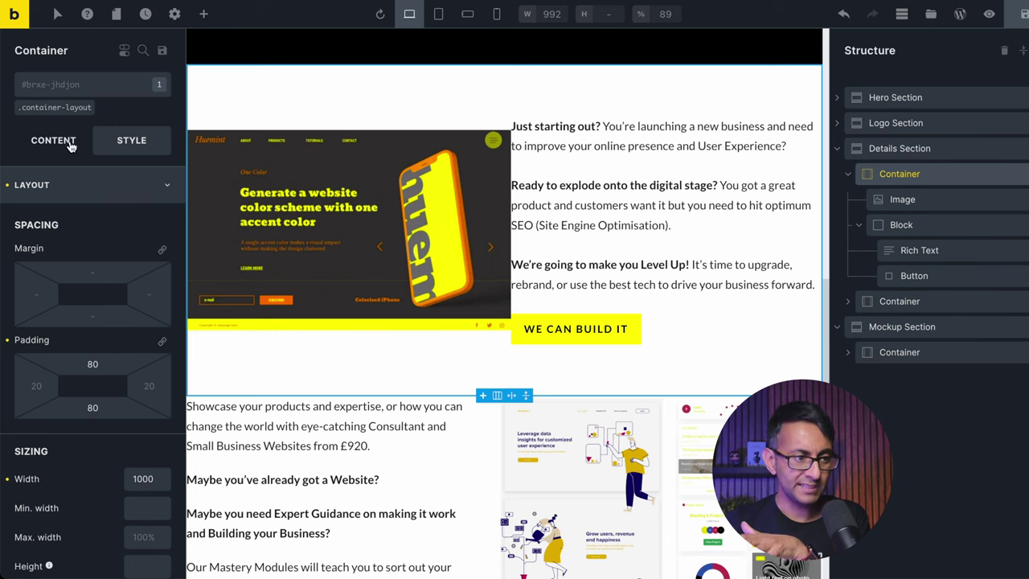
pyautogui.click(48, 151)
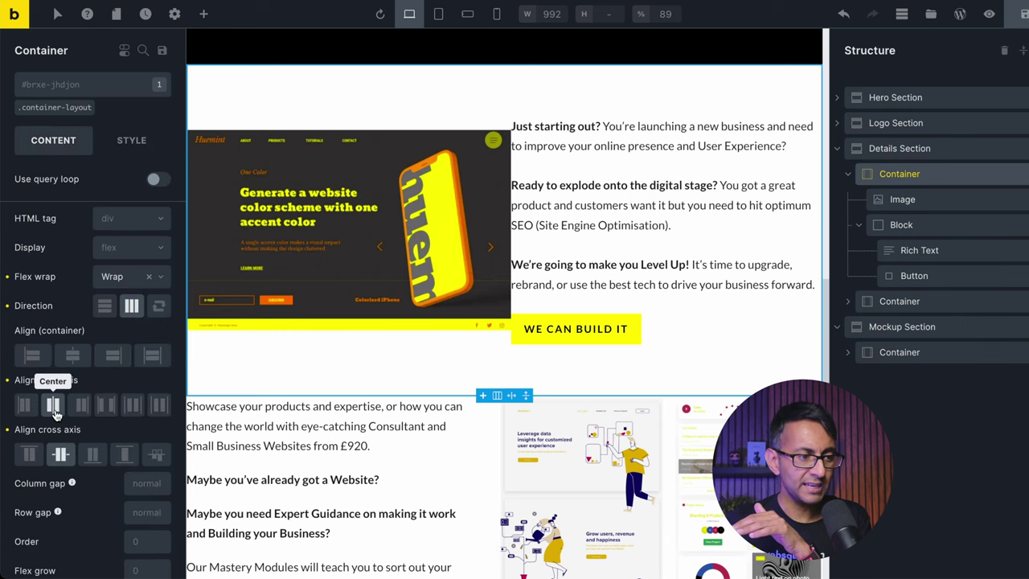
pyautogui.click(107, 406)
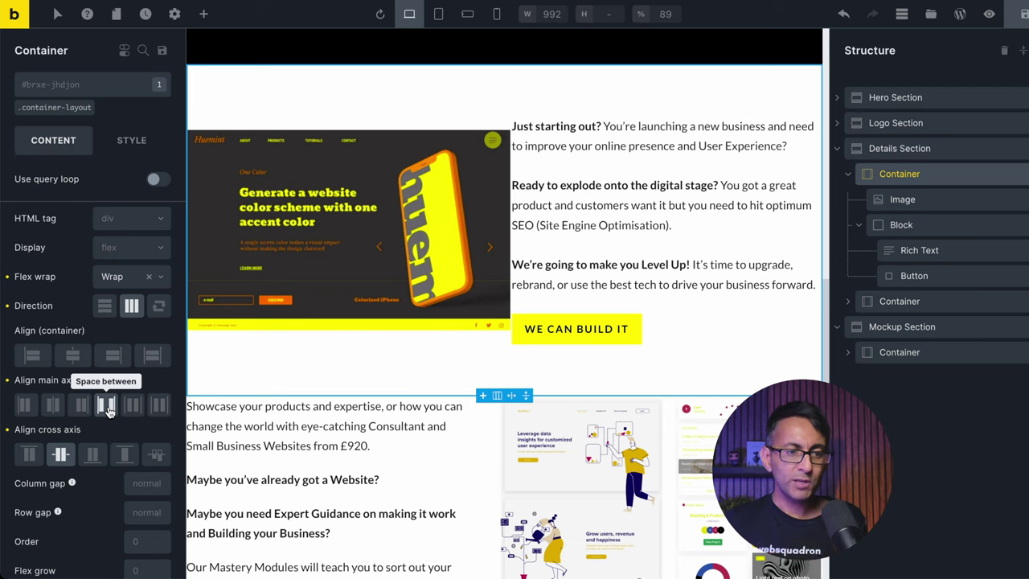
pyautogui.click(989, 16)
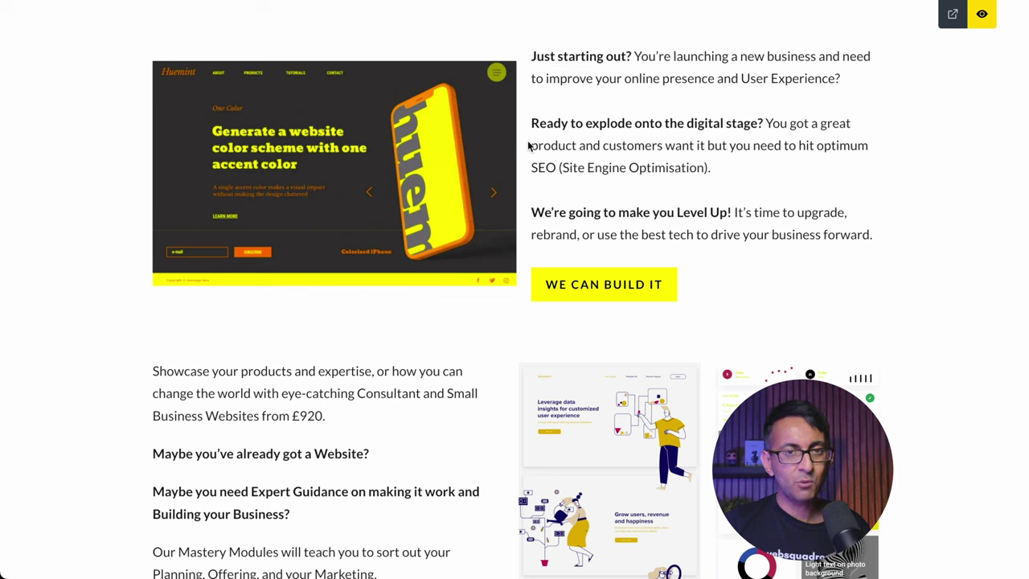
pyautogui.click(982, 14)
# - Give the Block beside the image in the Details Section a left margin of 50 and a width of 430
pyautogui.click(131, 122)
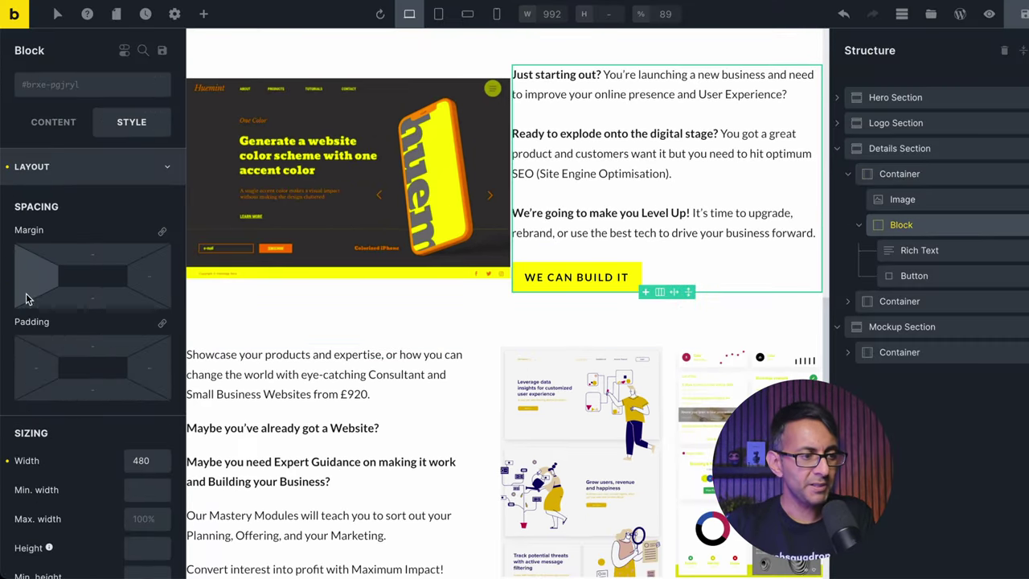
pyautogui.click(63, 275)
pyautogui.write('50')
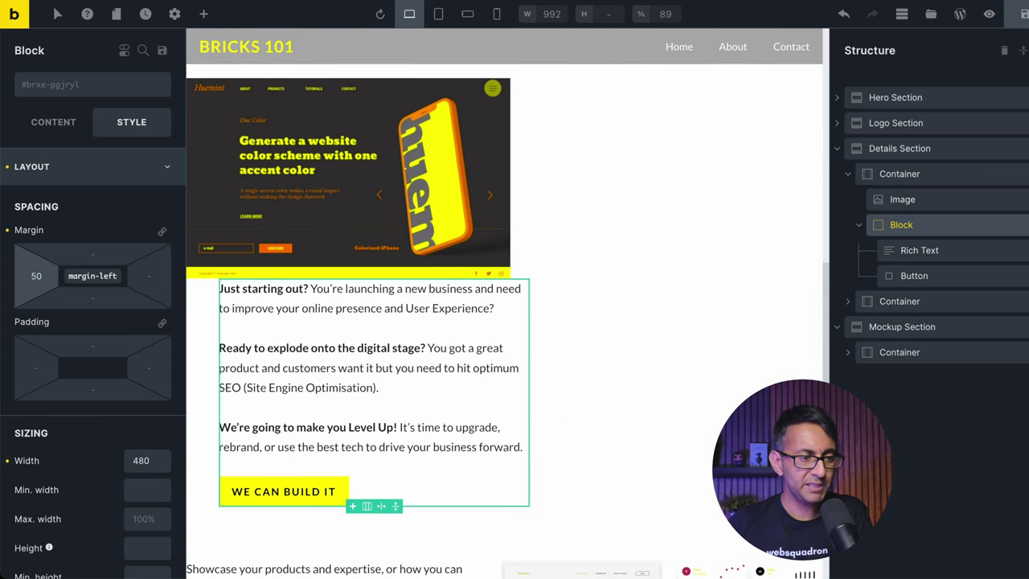
pyautogui.moveTo(153, 460); pyautogui.dragTo(102, 463)
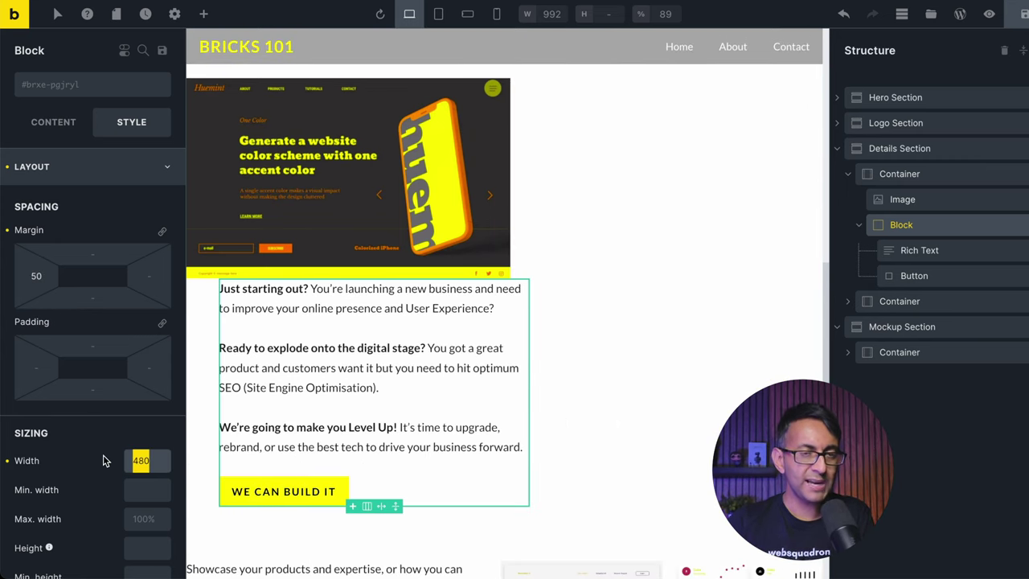
pyautogui.write('430')
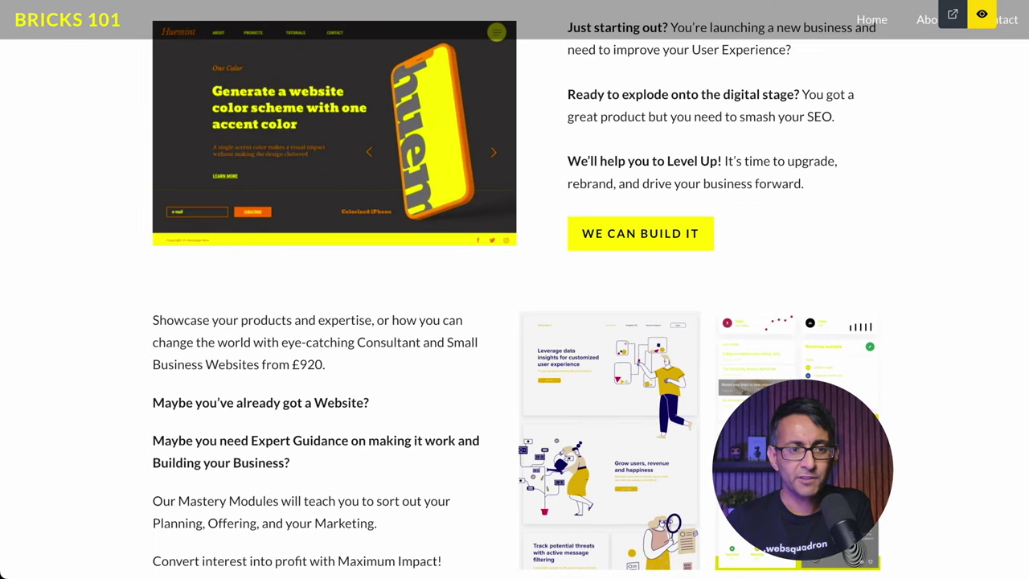
pyautogui.click(982, 13)
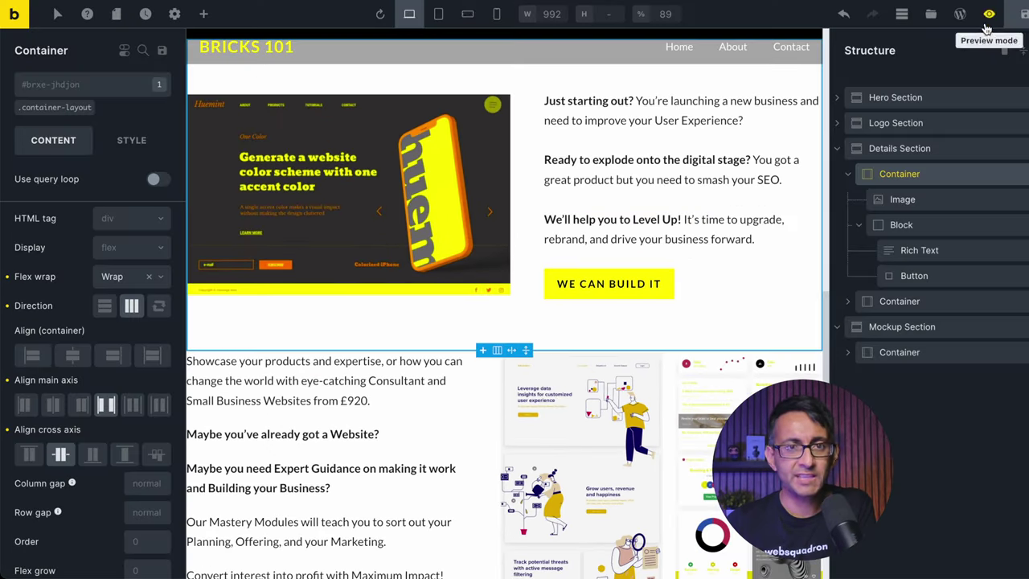
# - Set the left margin of the Details Section's Block to 0 at the mobile portrait breakpoint
pyautogui.click(497, 14)
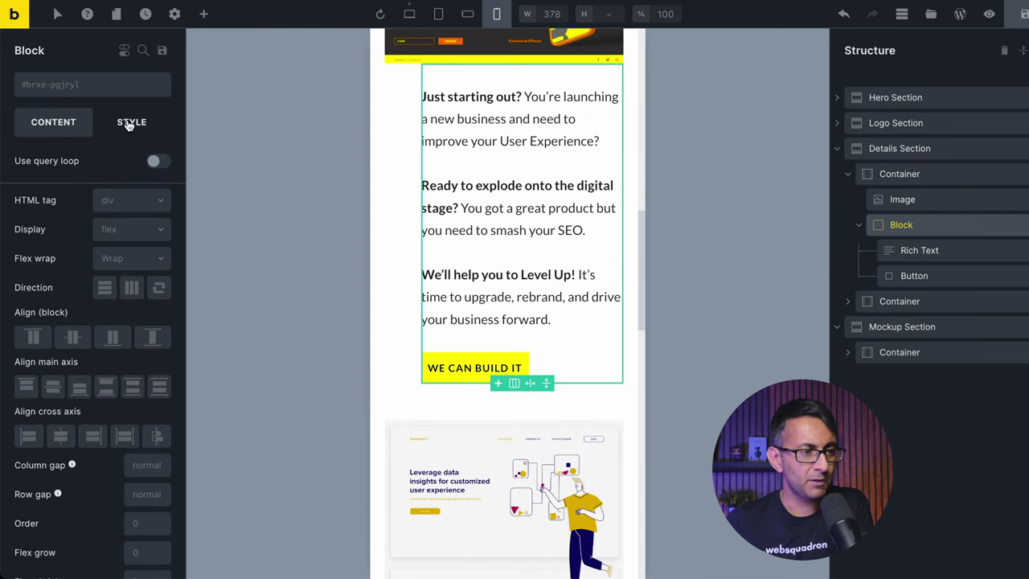
pyautogui.click(131, 123)
pyautogui.click(47, 279)
pyautogui.write('0')
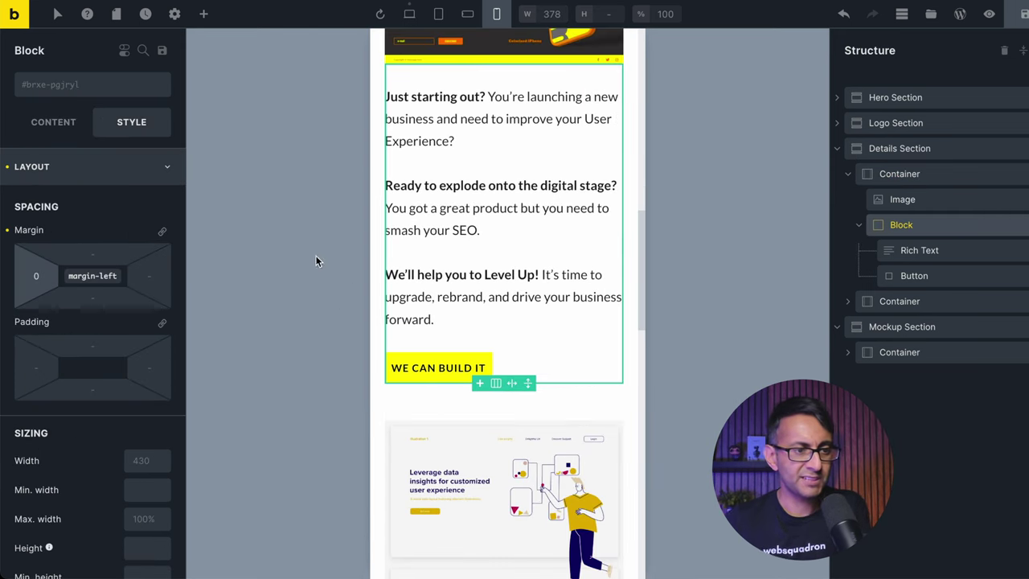
pyautogui.scroll(1, 575, 432)
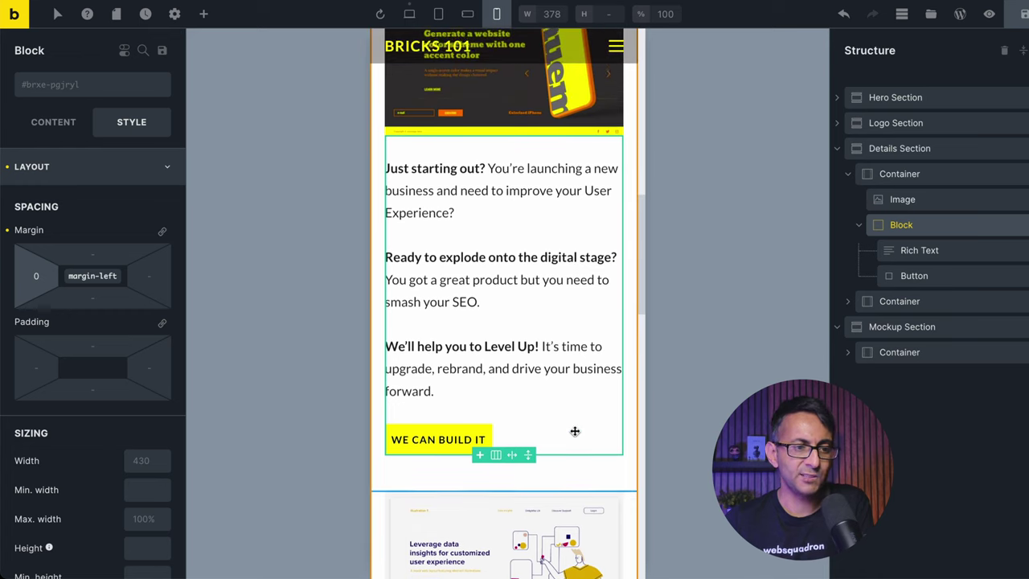
pyautogui.scroll(2, 575, 427)
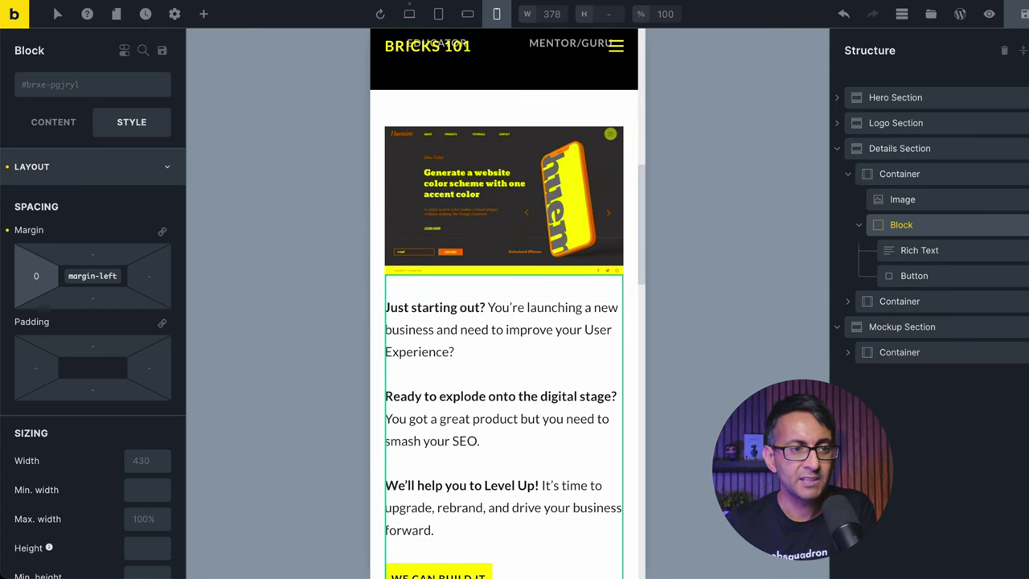
# - Return to the desktop breakpoint and delete every item except Bricks from the Mockup Section's nestable slider
pyautogui.click(901, 328)
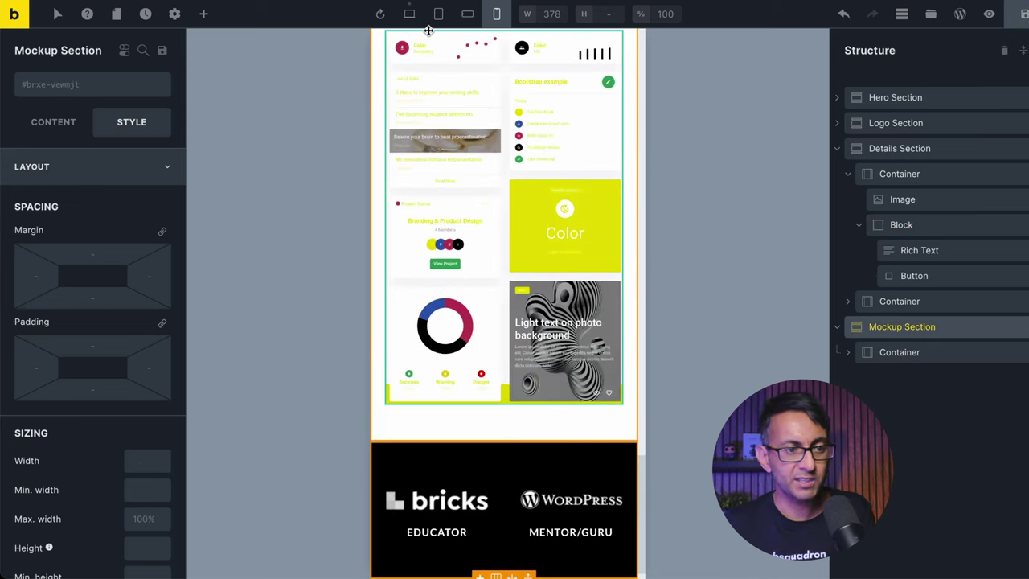
pyautogui.click(409, 13)
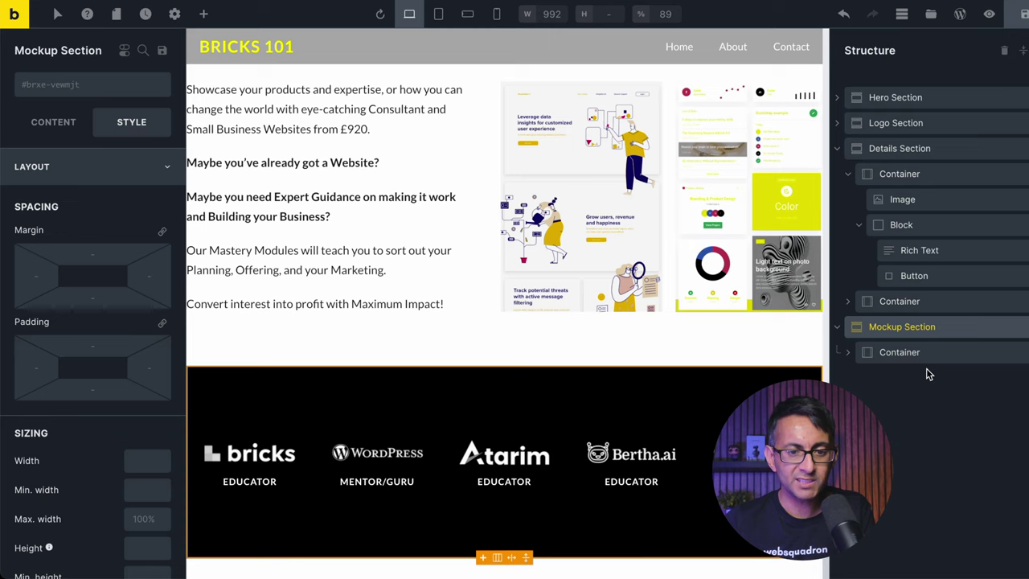
pyautogui.click(848, 352)
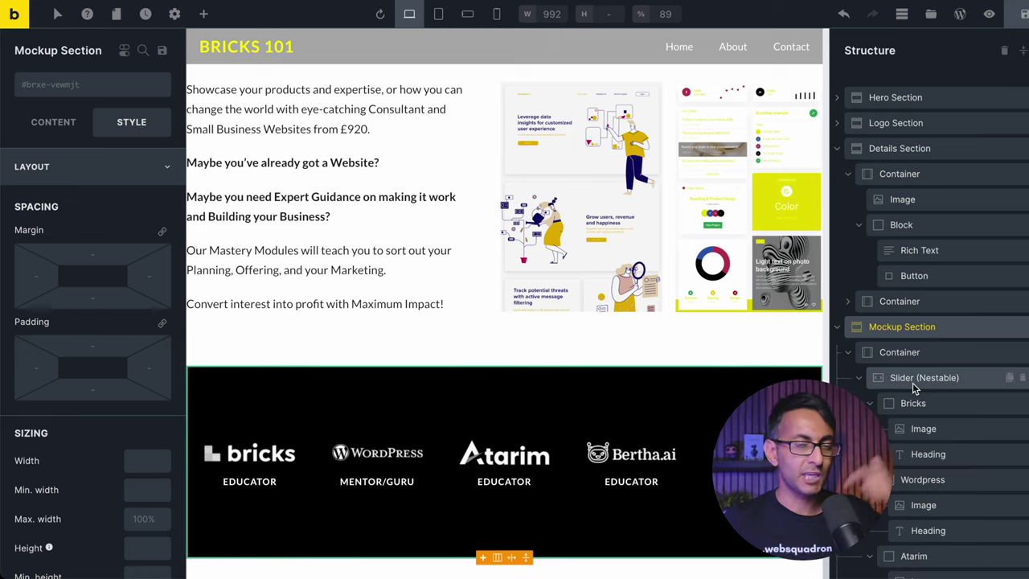
pyautogui.click(859, 378)
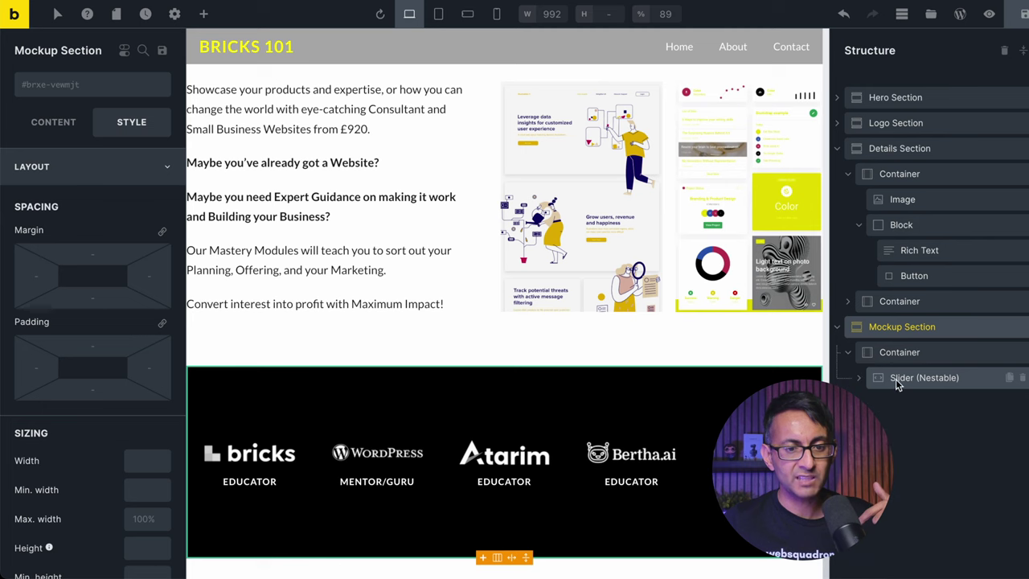
pyautogui.click(915, 381)
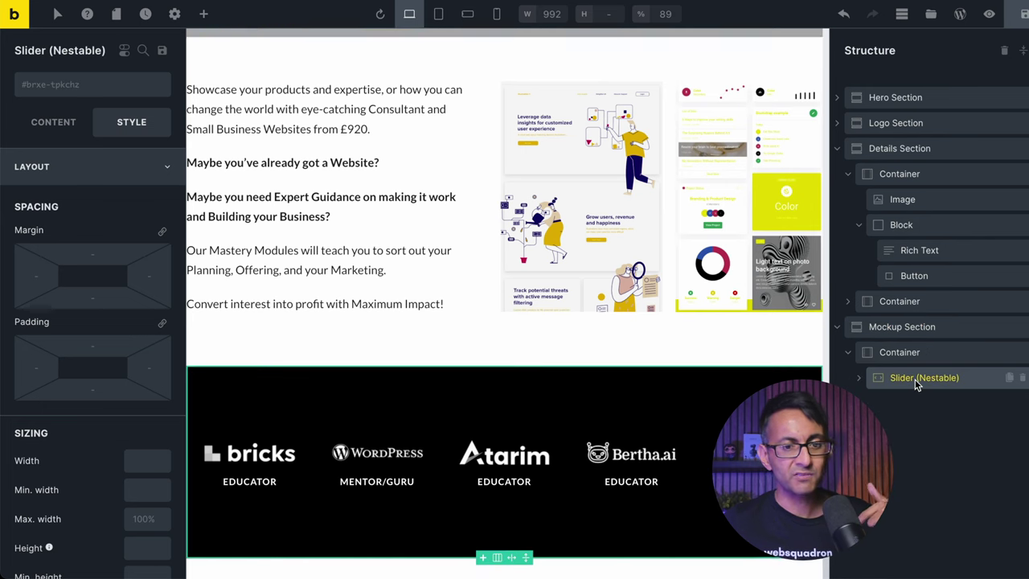
pyautogui.click(64, 129)
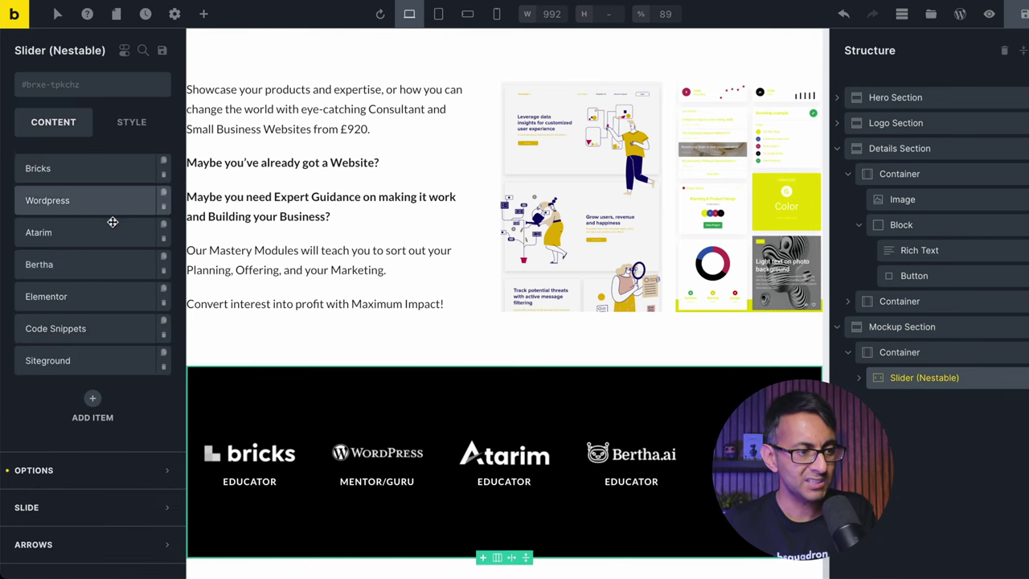
pyautogui.click(165, 211)
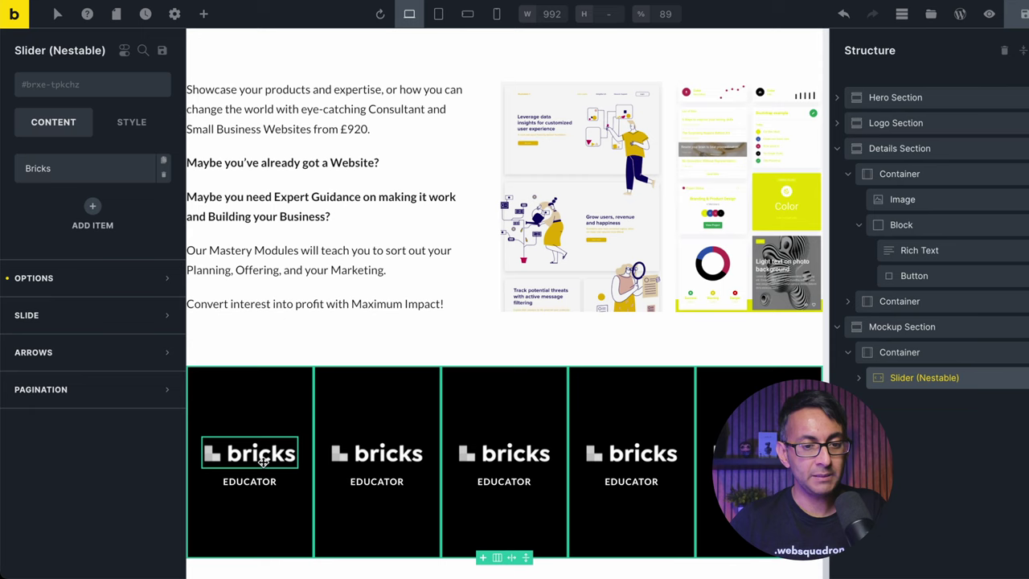
# - Delete the heading from the Bricks slide in the Mockup Section's slider
pyautogui.click(859, 377)
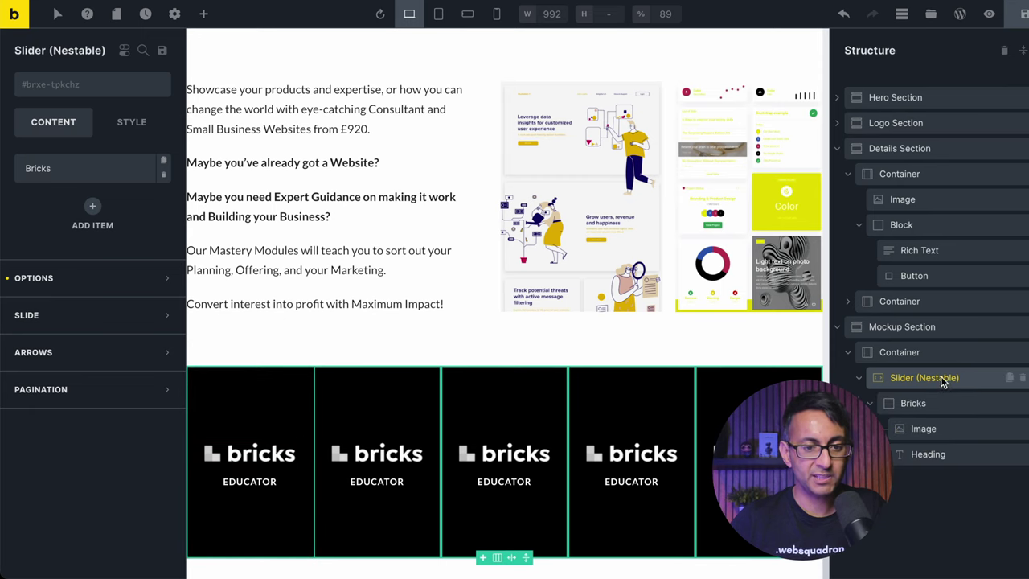
pyautogui.click(950, 406)
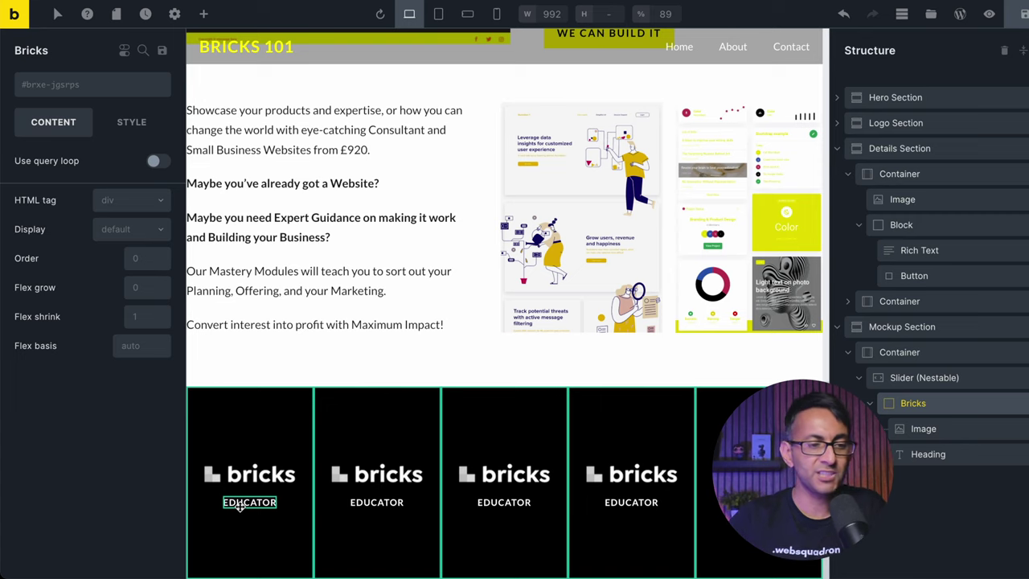
pyautogui.click(1023, 454)
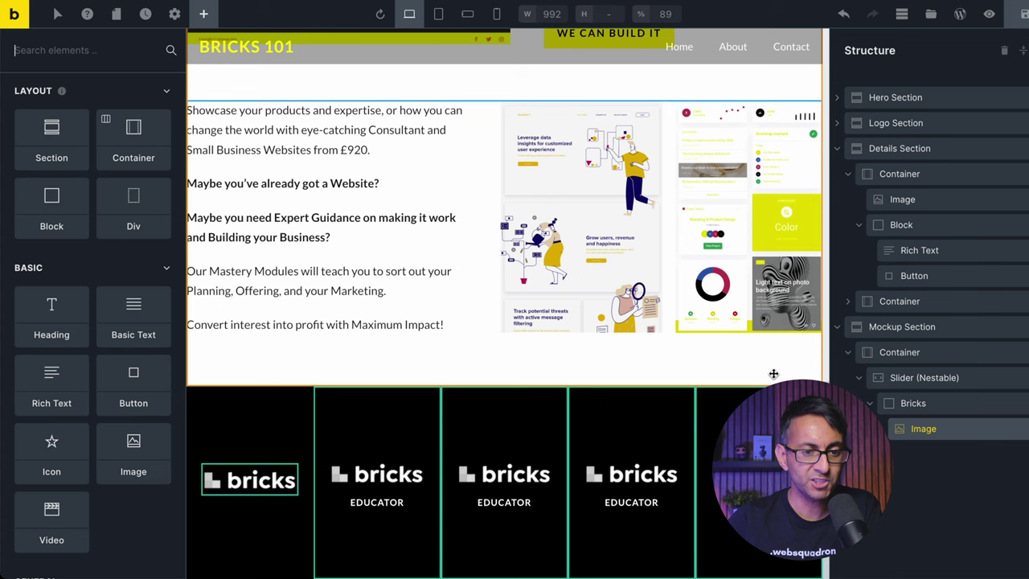
# - Replace the logo in the Bricks slide with the full-size pink device mockup image and link it to Lightbox
pyautogui.click(923, 430)
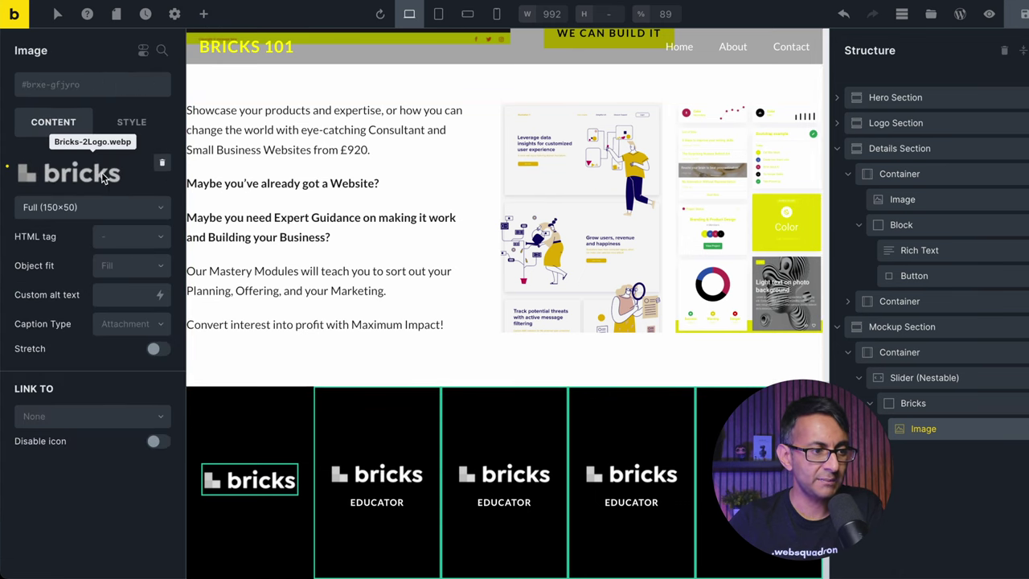
pyautogui.click(74, 177)
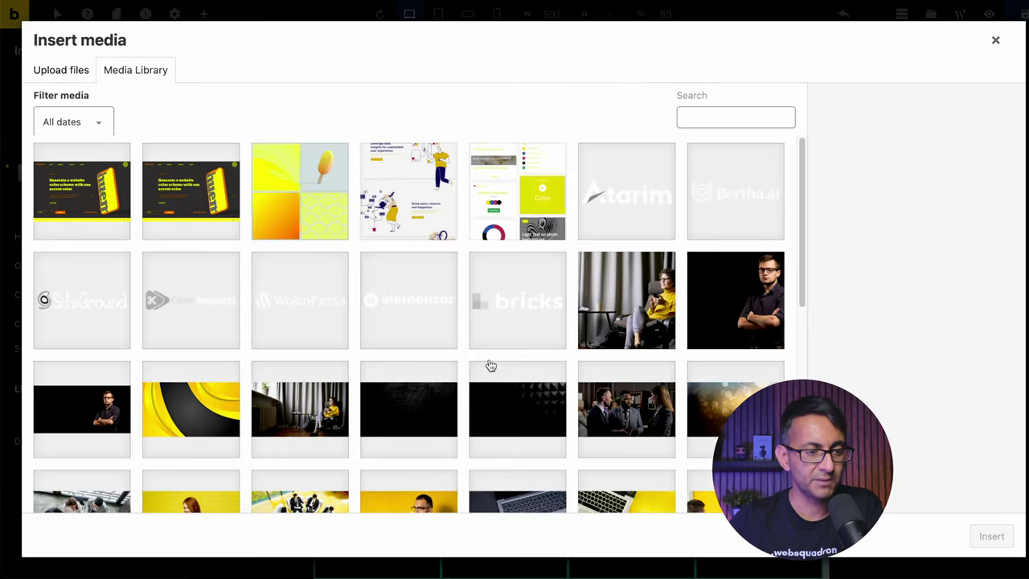
pyautogui.scroll(-3, 490, 365)
pyautogui.doubleClick(408, 462)
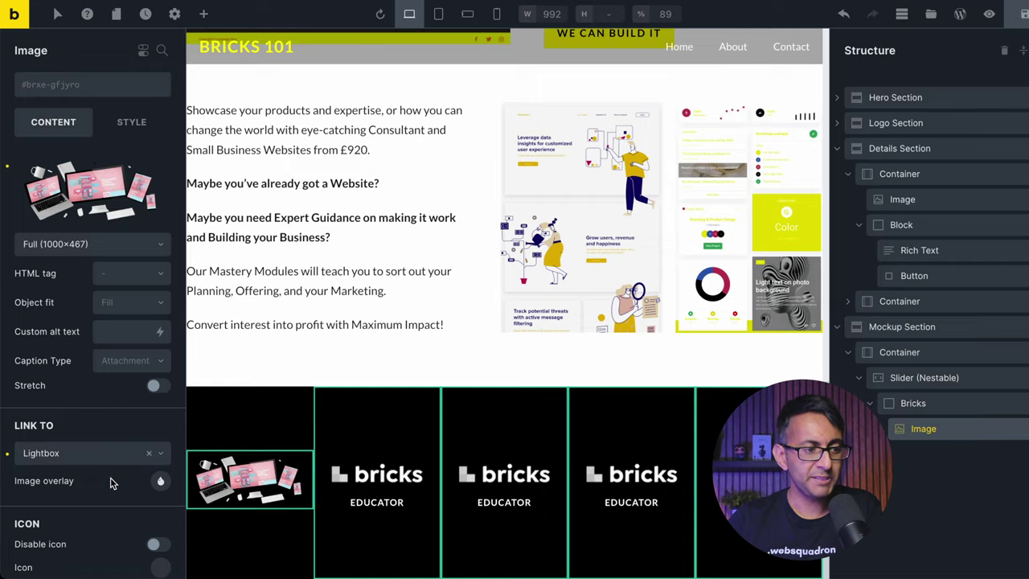
pyautogui.click(161, 454)
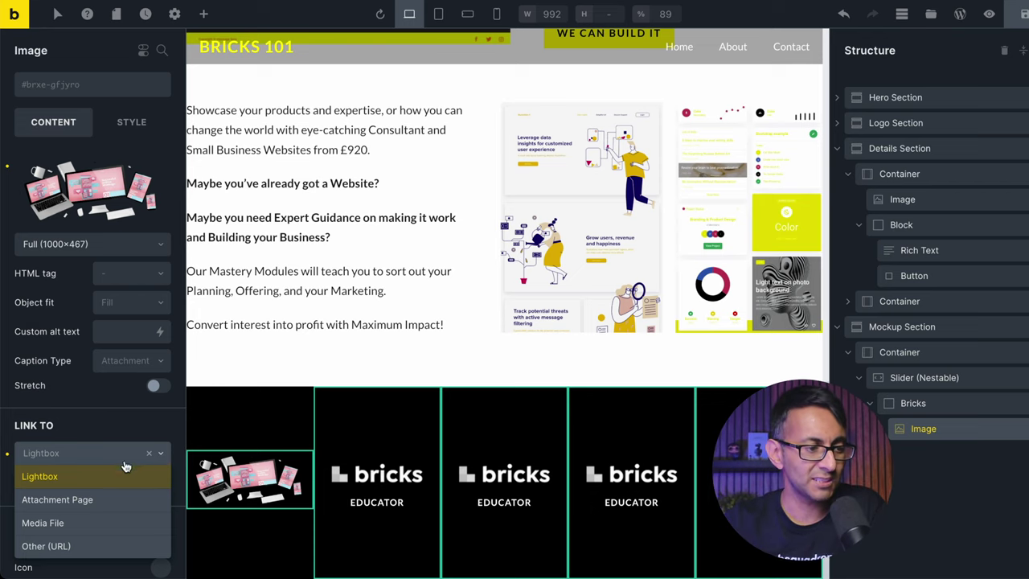
# - Duplicate the Lightbox-linked Bricks slide until the Mockup slider has five slides, and give each copy a different full-size device mockup image
pyautogui.click(103, 471)
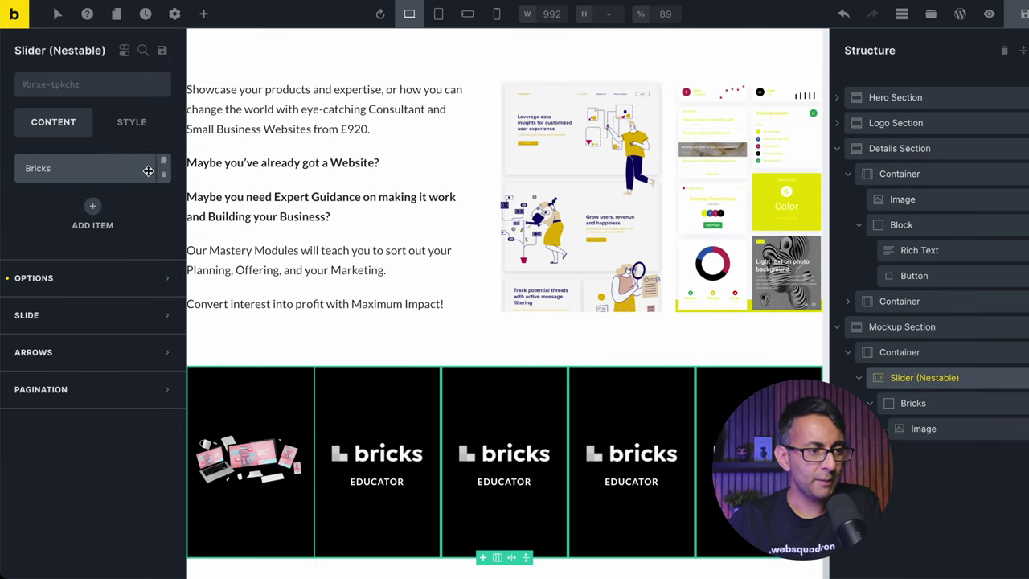
pyautogui.click(164, 164)
pyautogui.click(164, 164)
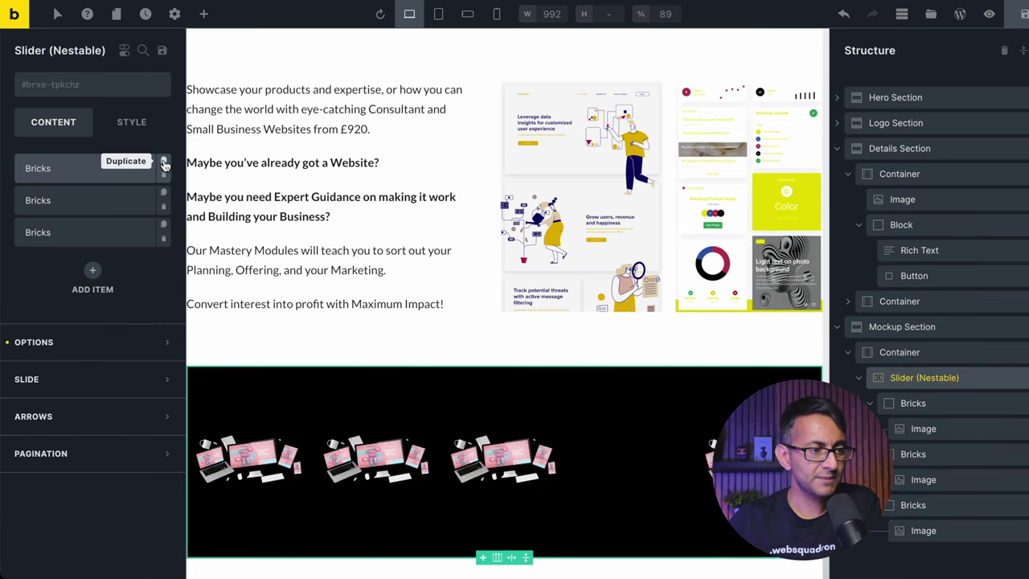
pyautogui.click(164, 164)
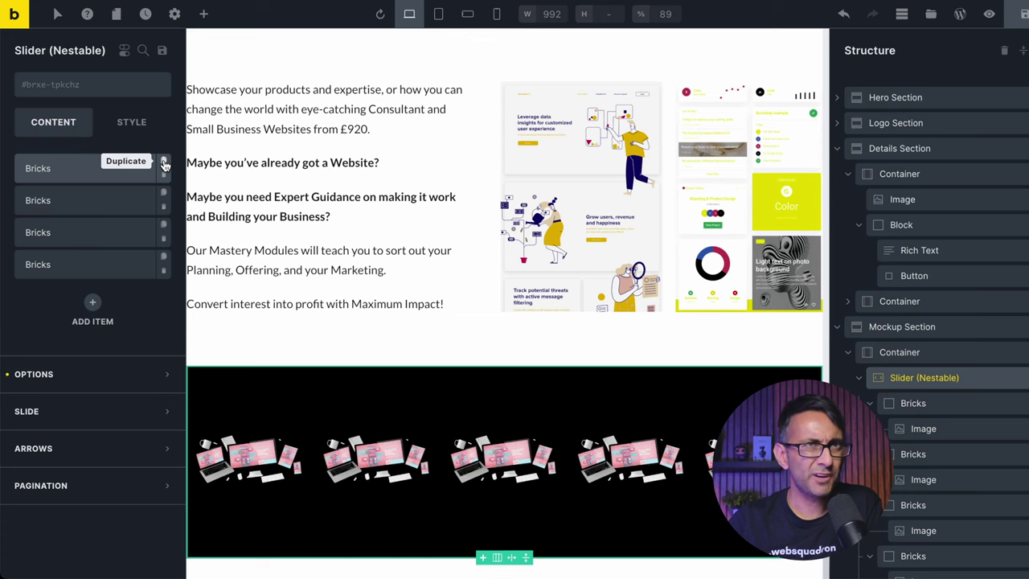
pyautogui.click(87, 200)
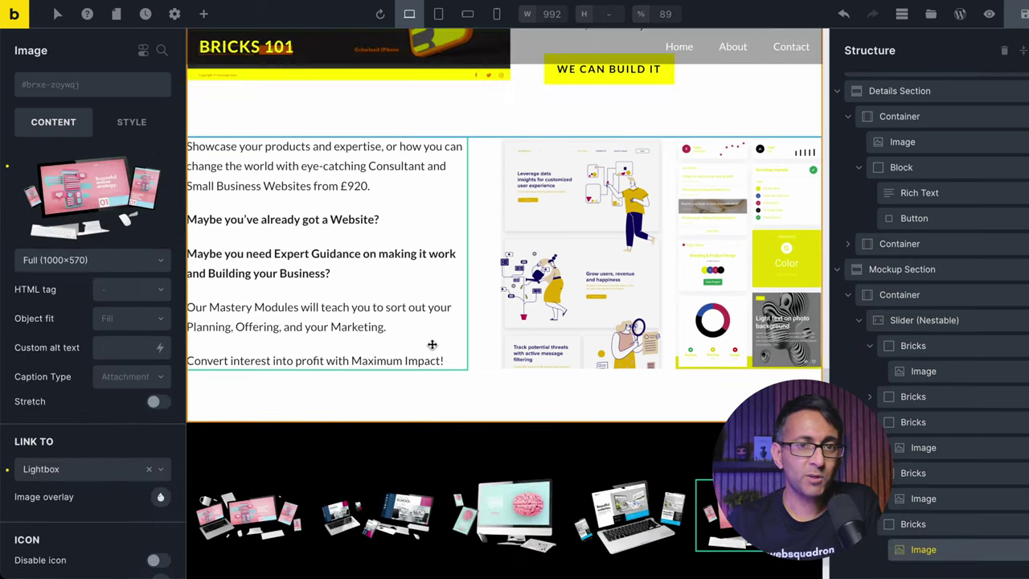
pyautogui.scroll(-2, 432, 344)
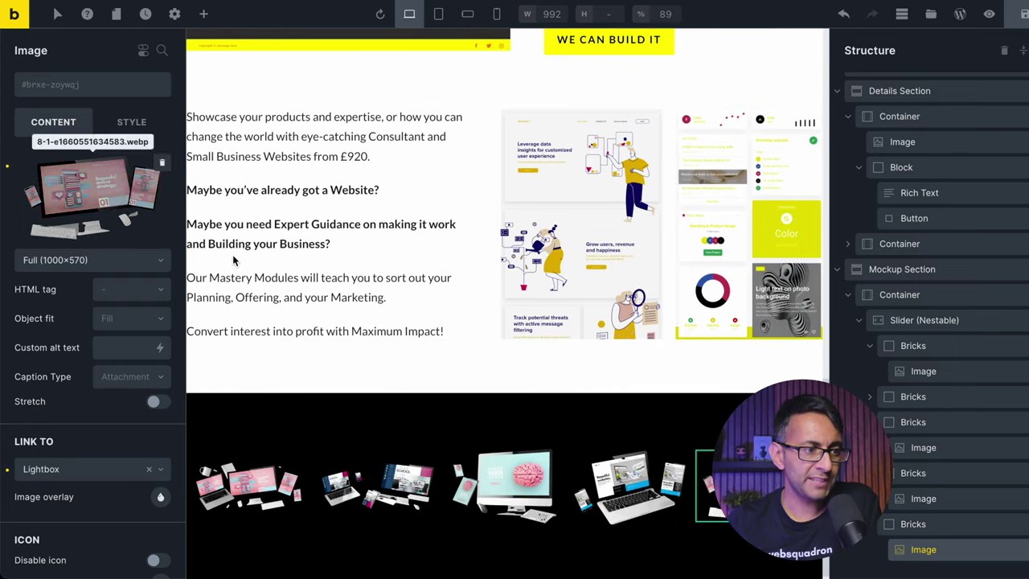
# - Examine the custom CSS applied to the Mockup Section's nestable slider
pyautogui.click(925, 320)
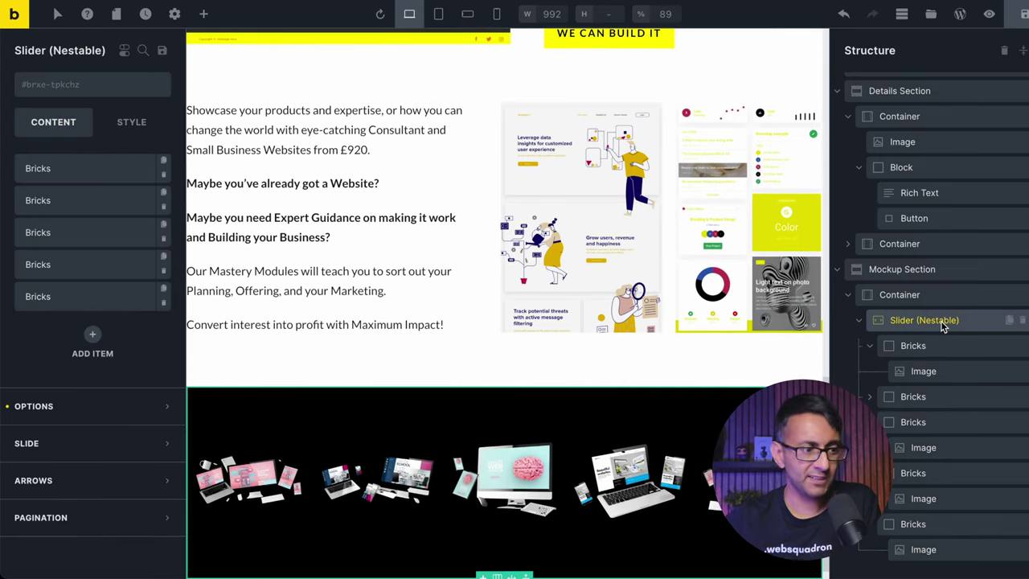
pyautogui.click(121, 125)
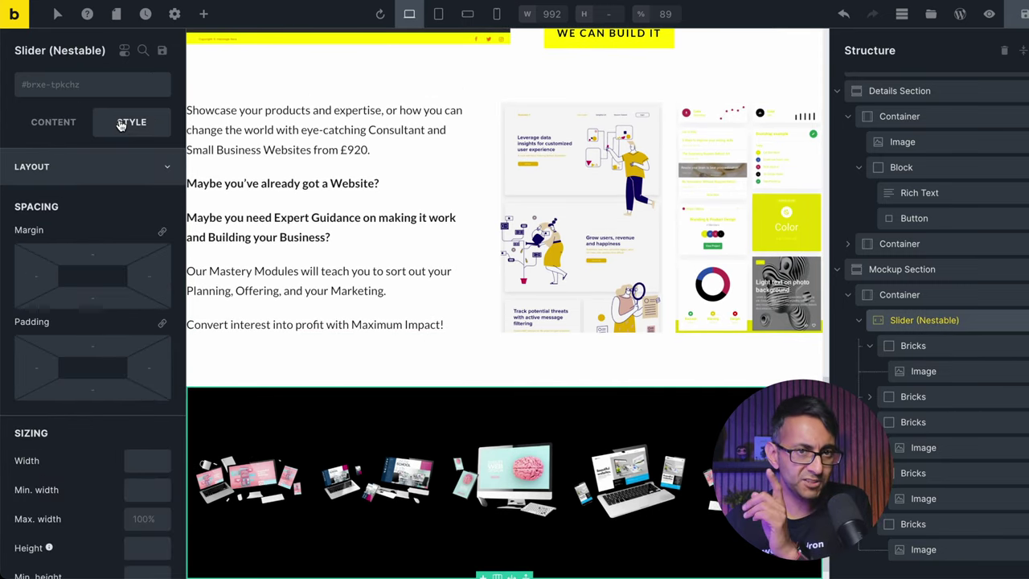
pyautogui.scroll(-5, 80, 378)
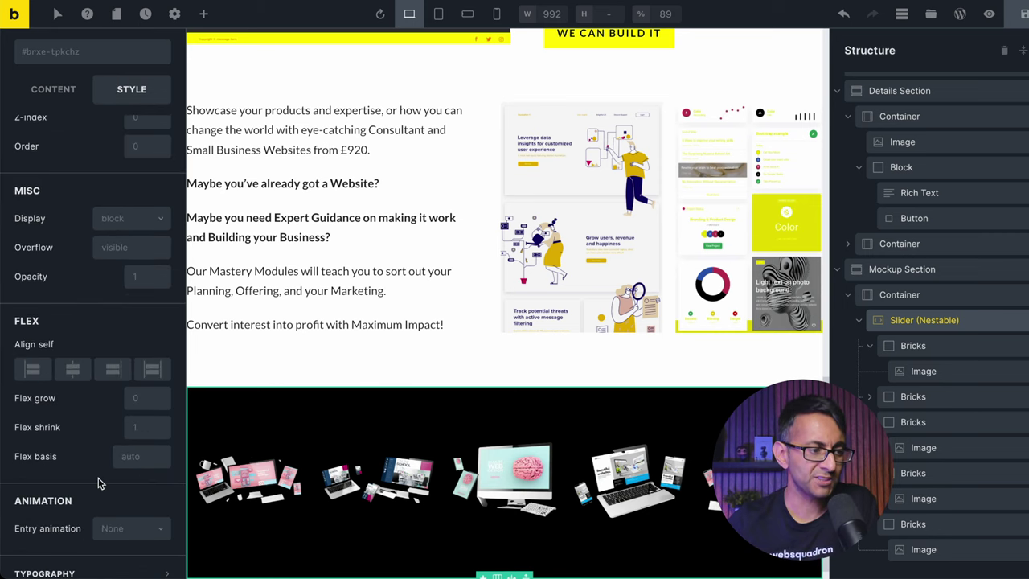
pyautogui.scroll(-3, 104, 474)
pyautogui.scroll(-1, 68, 482)
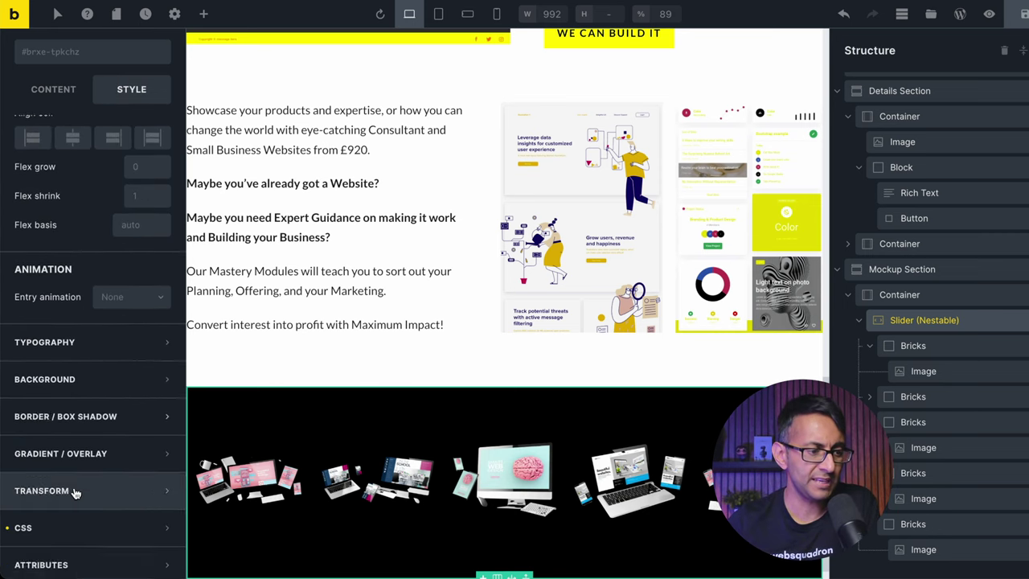
pyautogui.click(78, 526)
pyautogui.scroll(-2, 153, 483)
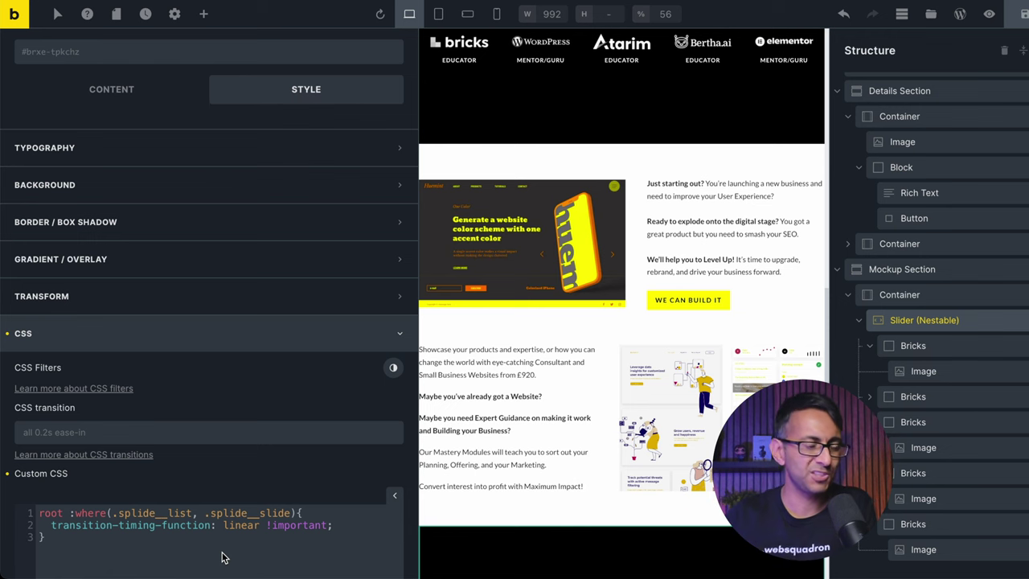
# - Enable Pause on hover for the Mockup Section's slider and set its items to show to 4 on desktop
pyautogui.click(110, 90)
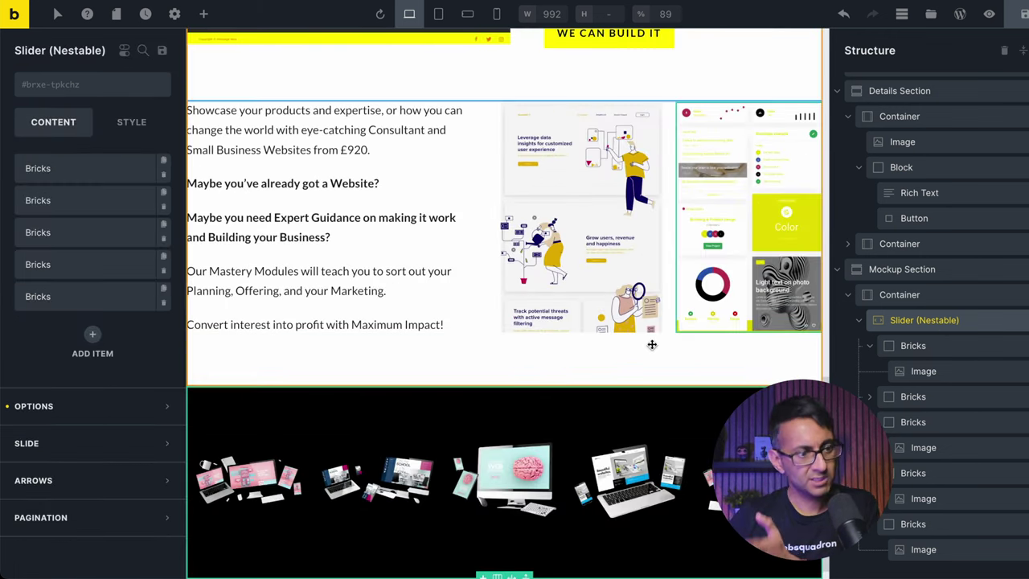
pyautogui.click(108, 407)
pyautogui.scroll(-5, 143, 468)
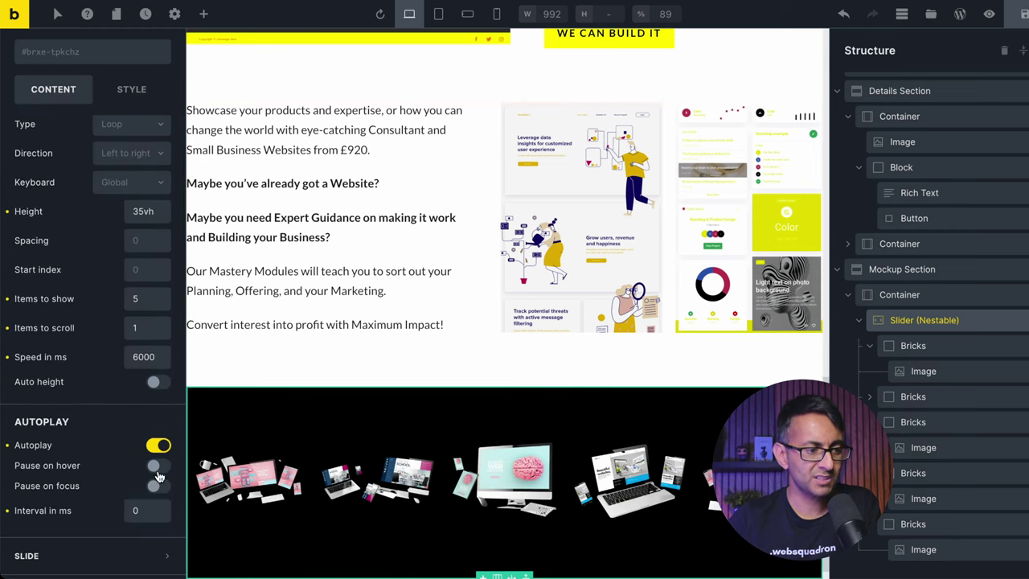
pyautogui.click(159, 468)
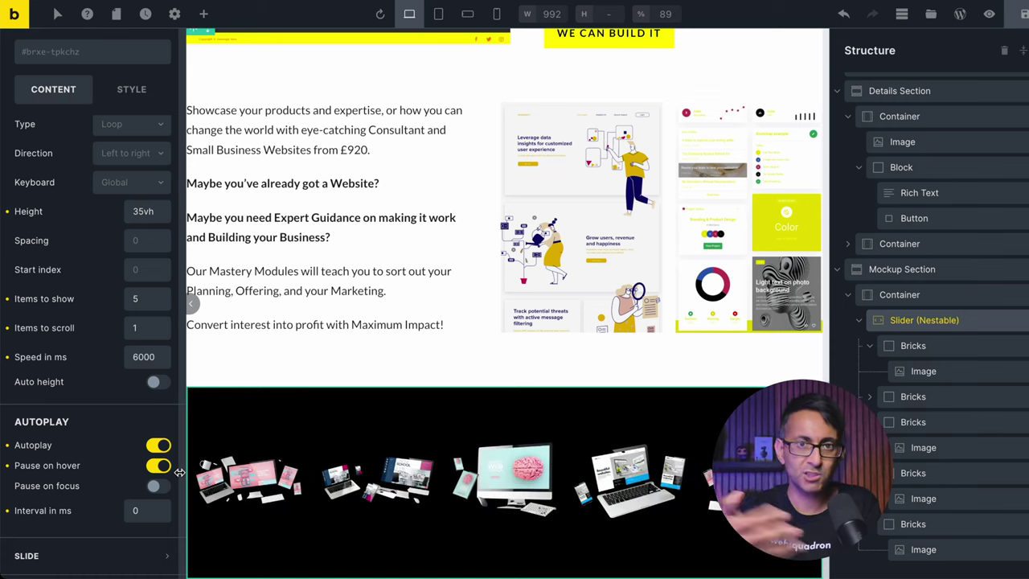
pyautogui.doubleClick(138, 299)
pyautogui.write('3')
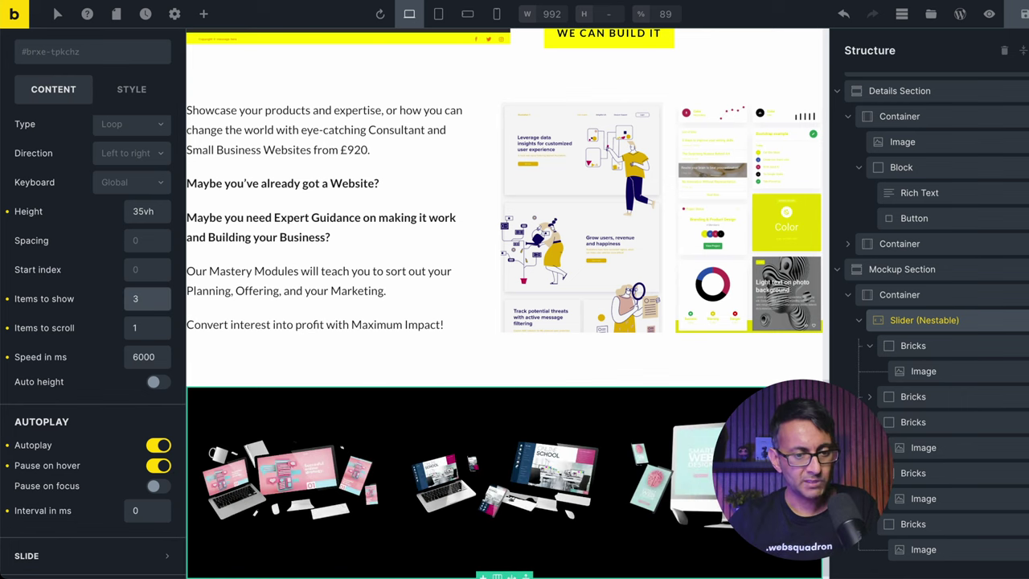
pyautogui.write('4')
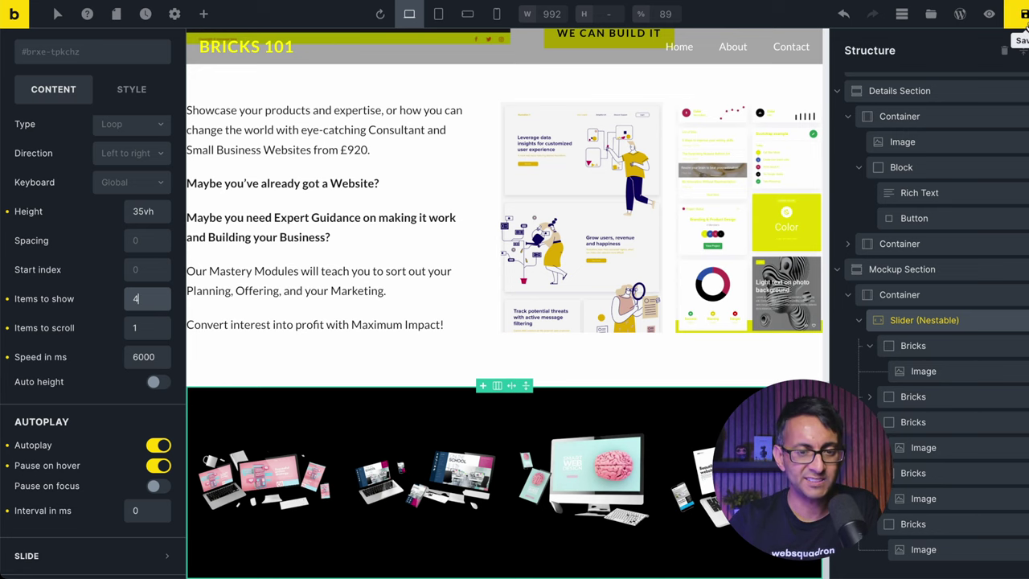
# - Set the Mockup slider to show 1 item at a height of 50vh on mobile portrait, and return to the desktop breakpoint
pyautogui.click(497, 14)
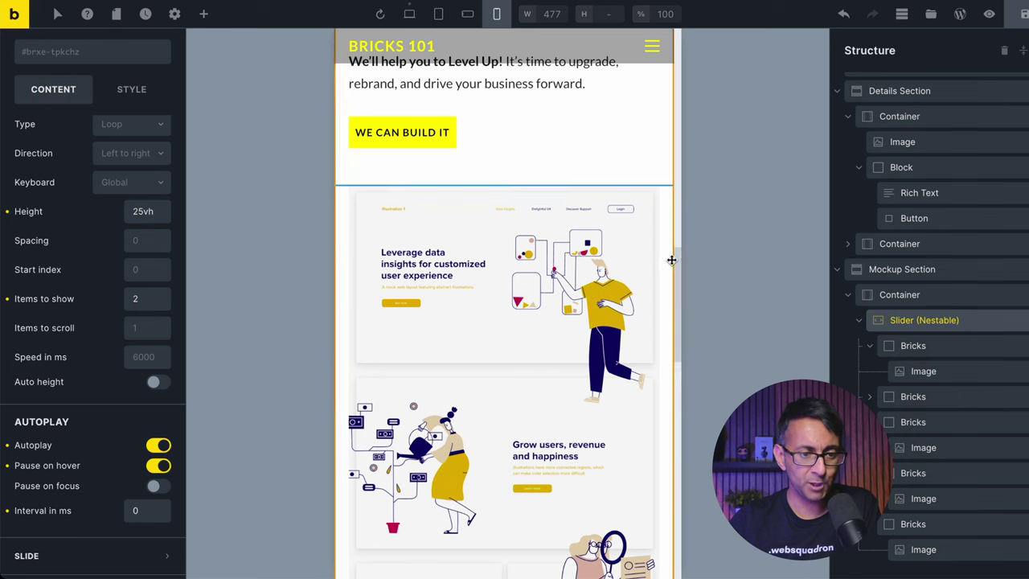
pyautogui.moveTo(677, 258); pyautogui.dragTo(676, 488)
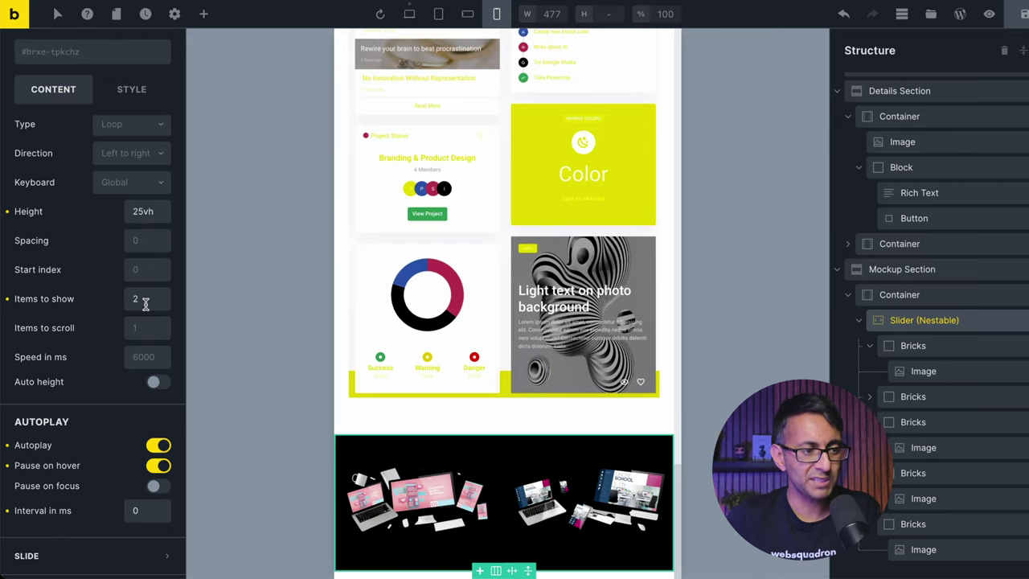
pyautogui.moveTo(147, 301); pyautogui.dragTo(129, 301)
pyautogui.write('1')
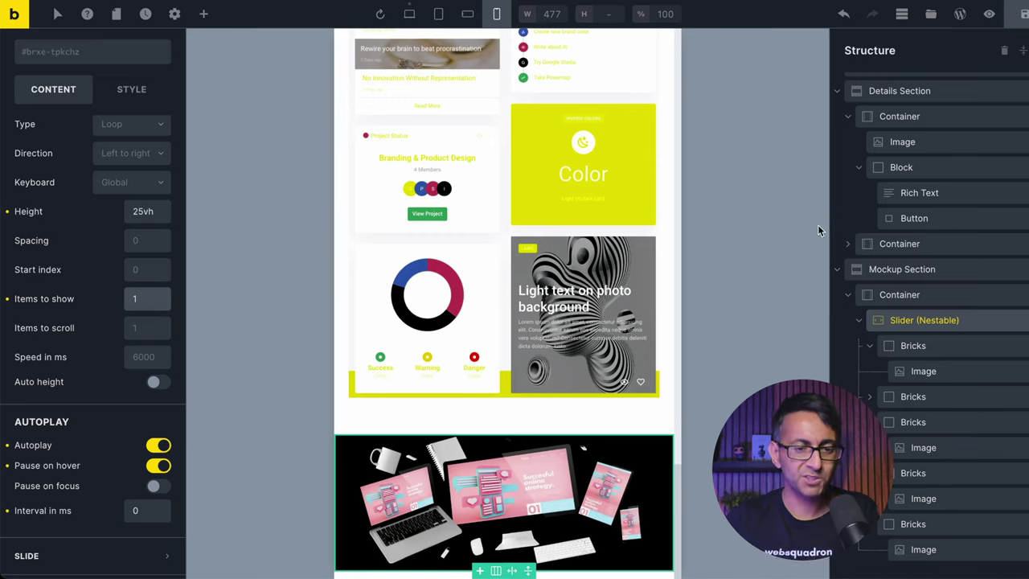
pyautogui.moveTo(152, 212); pyautogui.dragTo(113, 215)
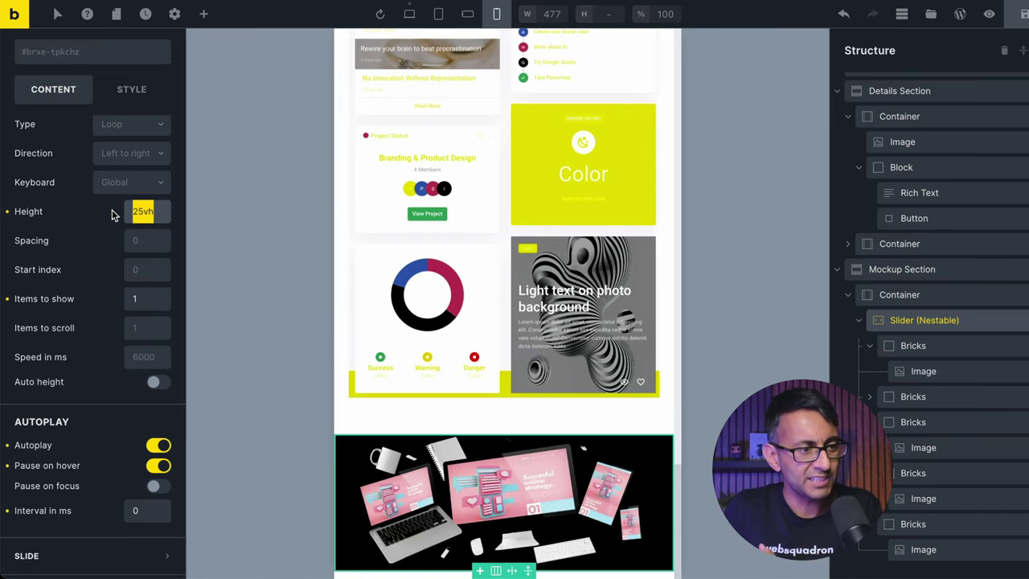
pyautogui.write('50')
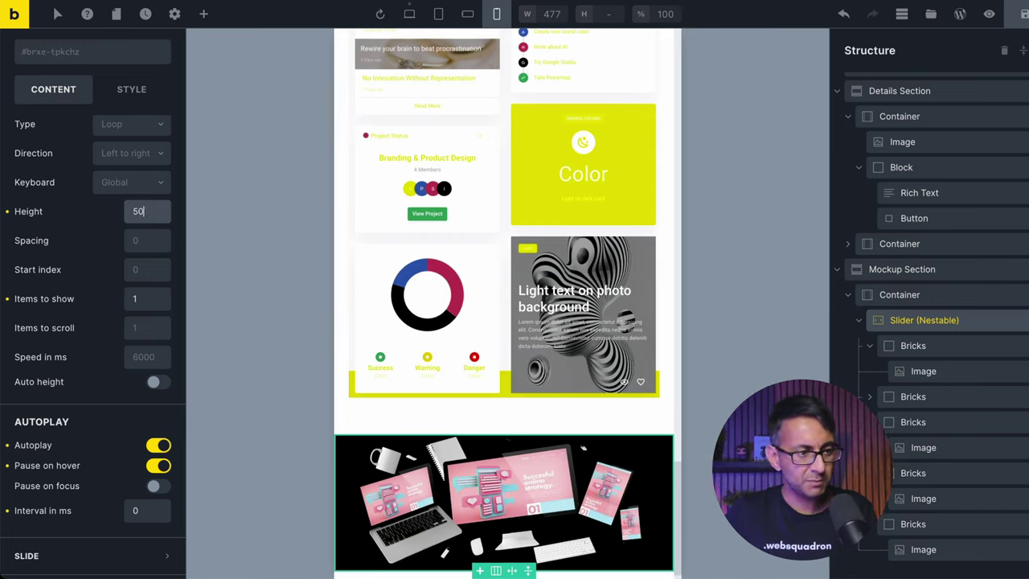
pyautogui.write('vh')
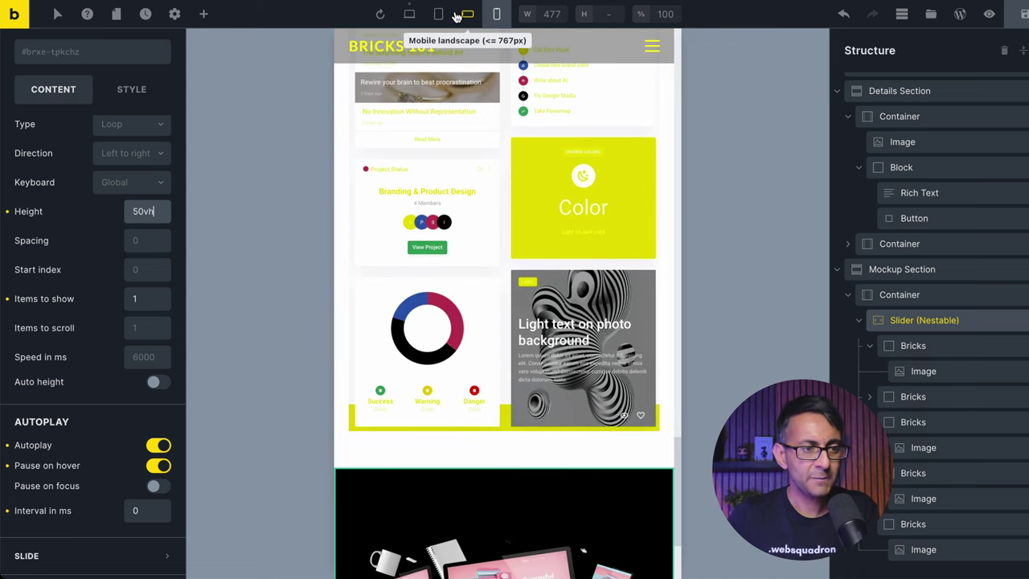
pyautogui.click(409, 14)
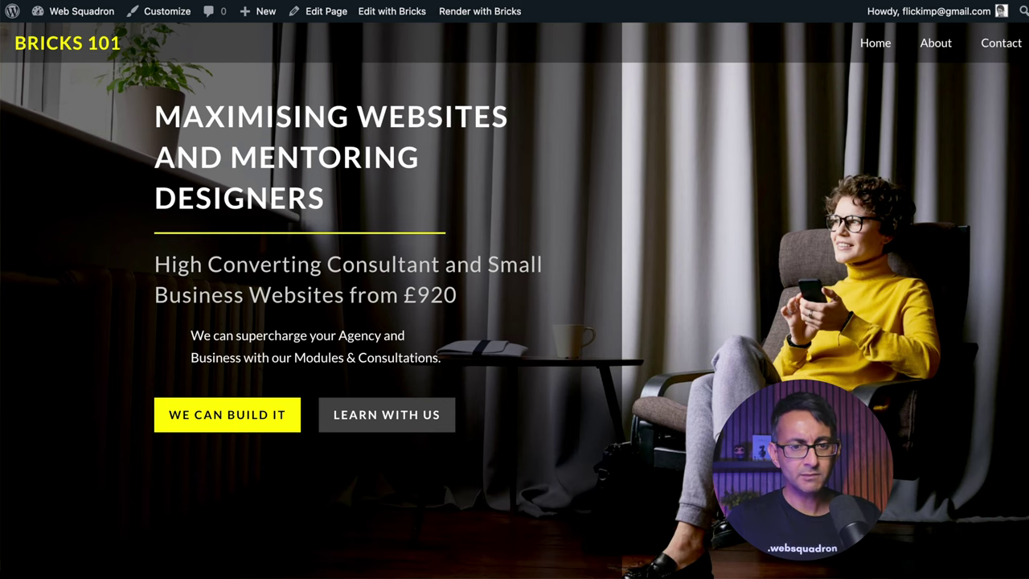
# - Check the front-end page from the hero to the mockup slider, and open and close a mockup image in the lightbox
pyautogui.scroll(-3, 515, 301)
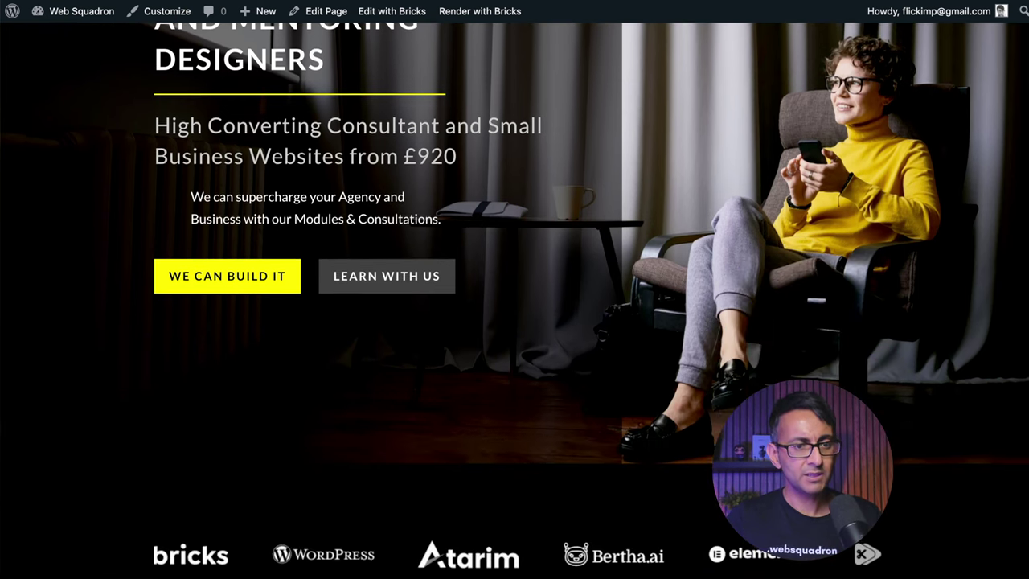
pyautogui.scroll(4, 514, 300)
pyautogui.scroll(-8, 514, 300)
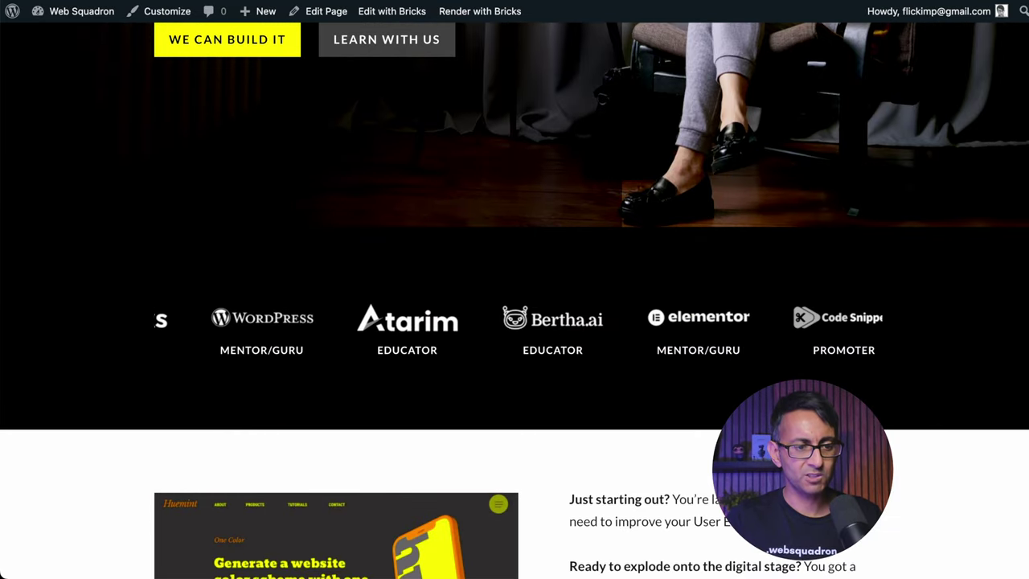
pyautogui.scroll(-2, 514, 301)
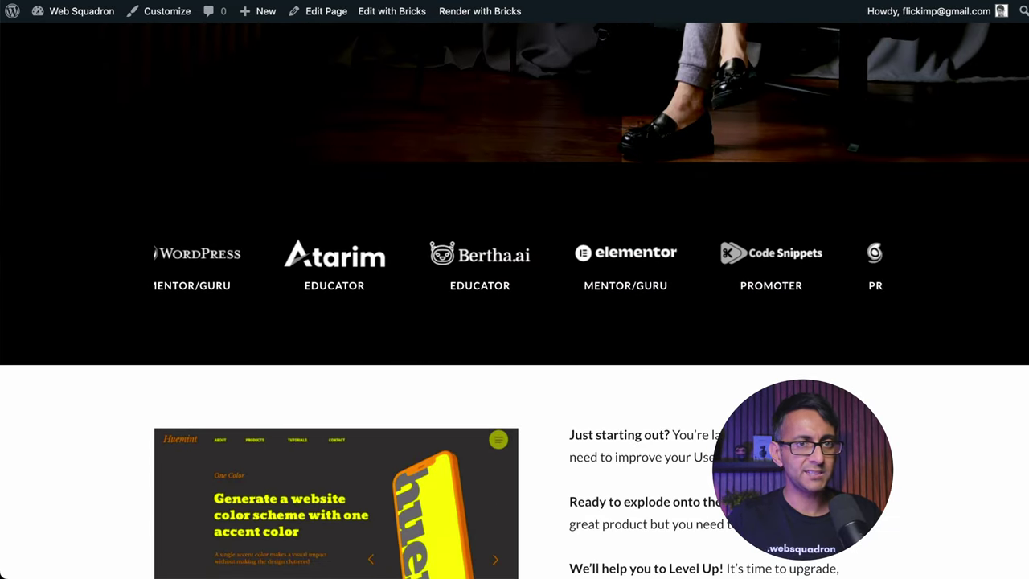
pyautogui.scroll(-2, 515, 300)
pyautogui.scroll(-3, 514, 301)
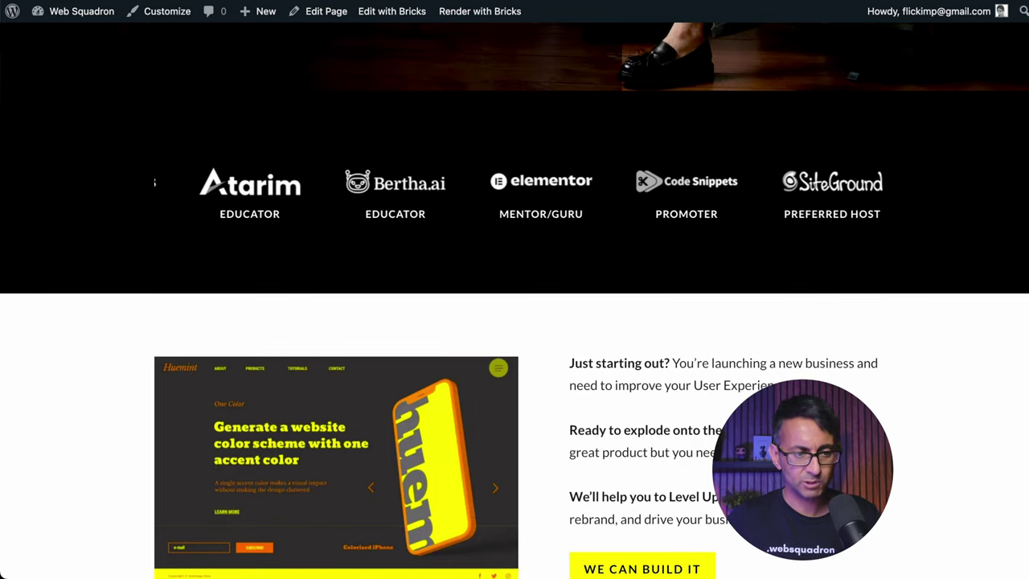
pyautogui.scroll(-10, 515, 300)
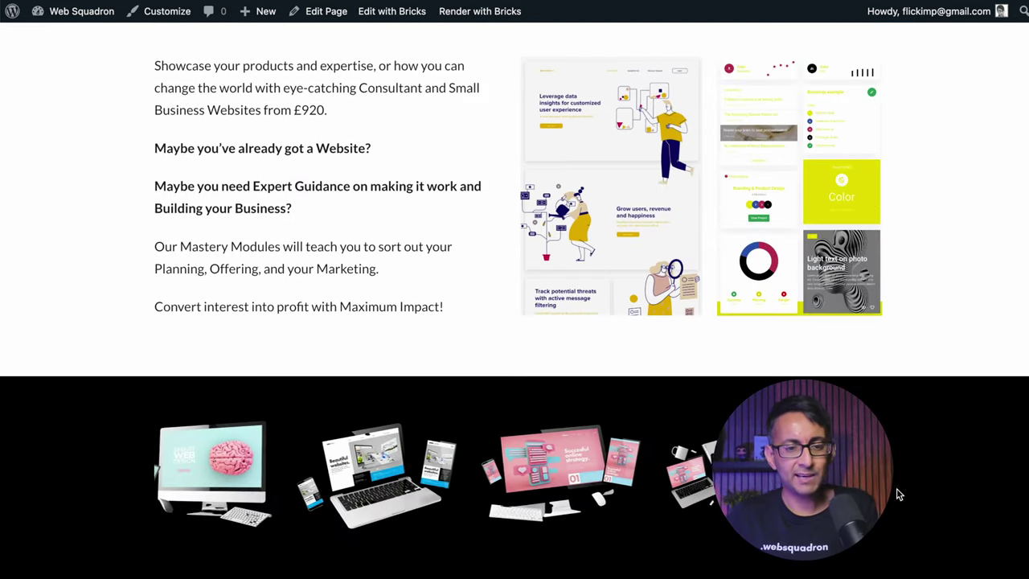
pyautogui.click(549, 472)
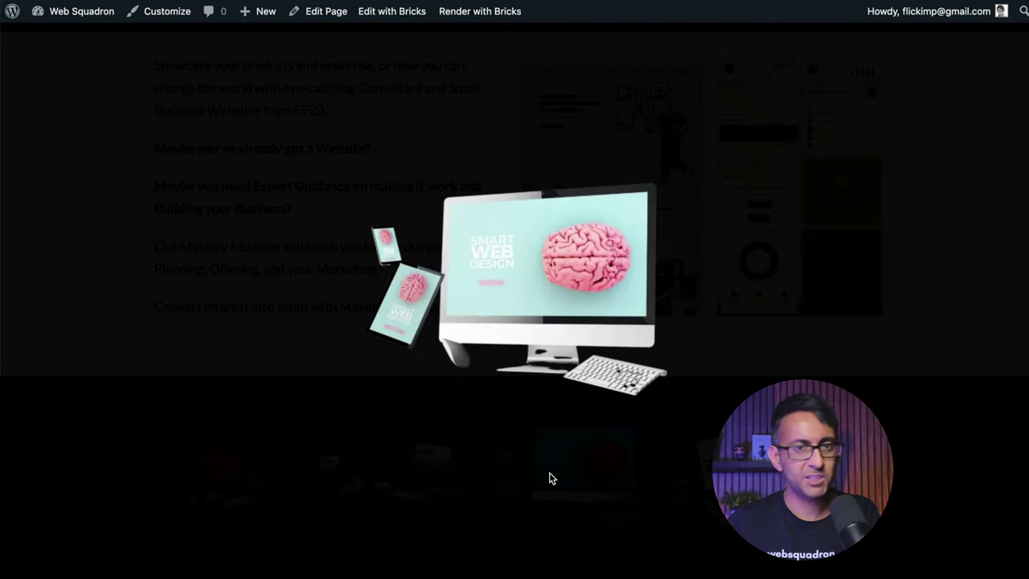
pyautogui.click(841, 225)
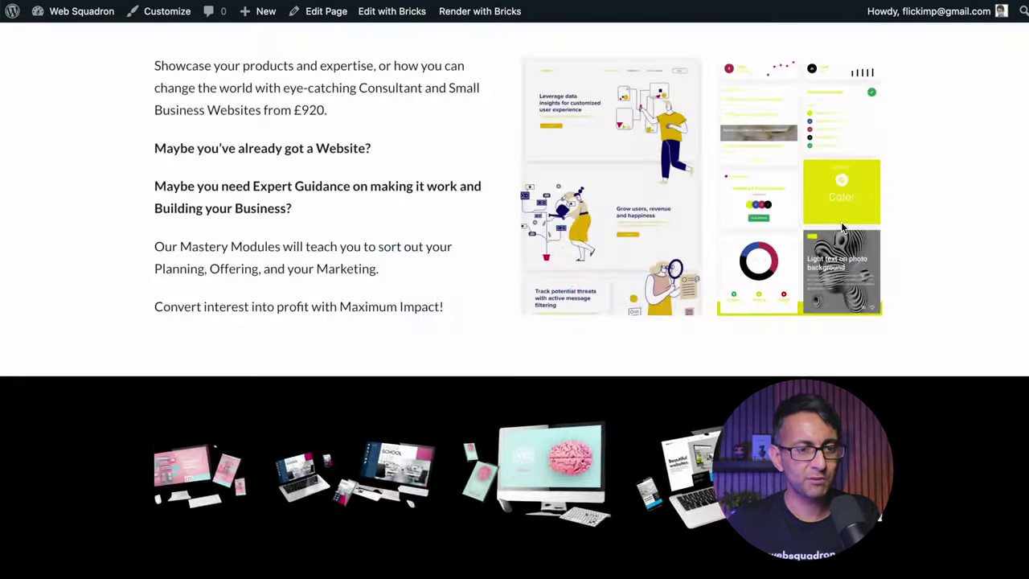
# - Review the layout and motion of the logo, details and mockup sections on the front-end page
pyautogui.scroll(6, 515, 290)
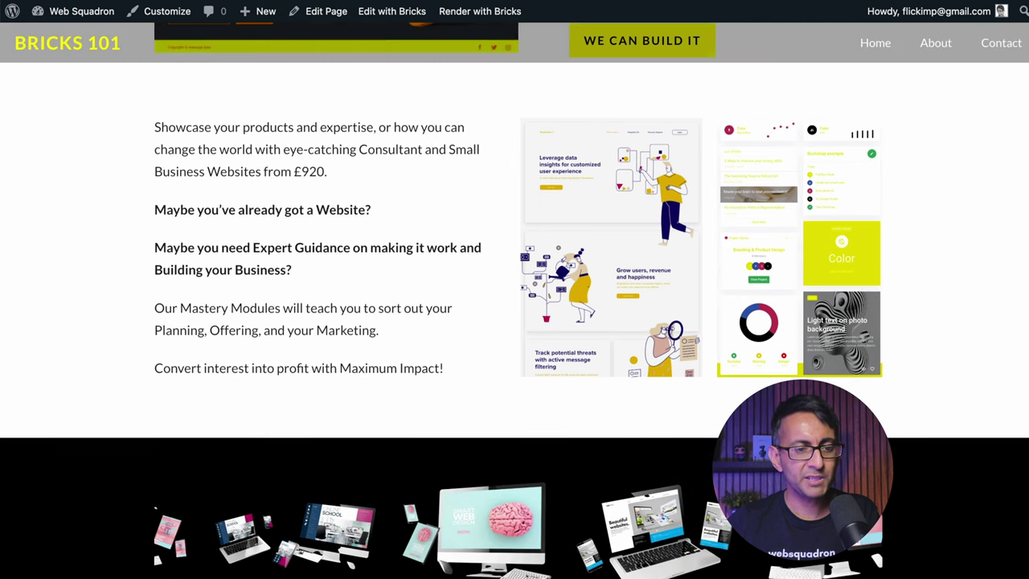
pyautogui.scroll(-3, 514, 289)
pyautogui.scroll(-3, 514, 290)
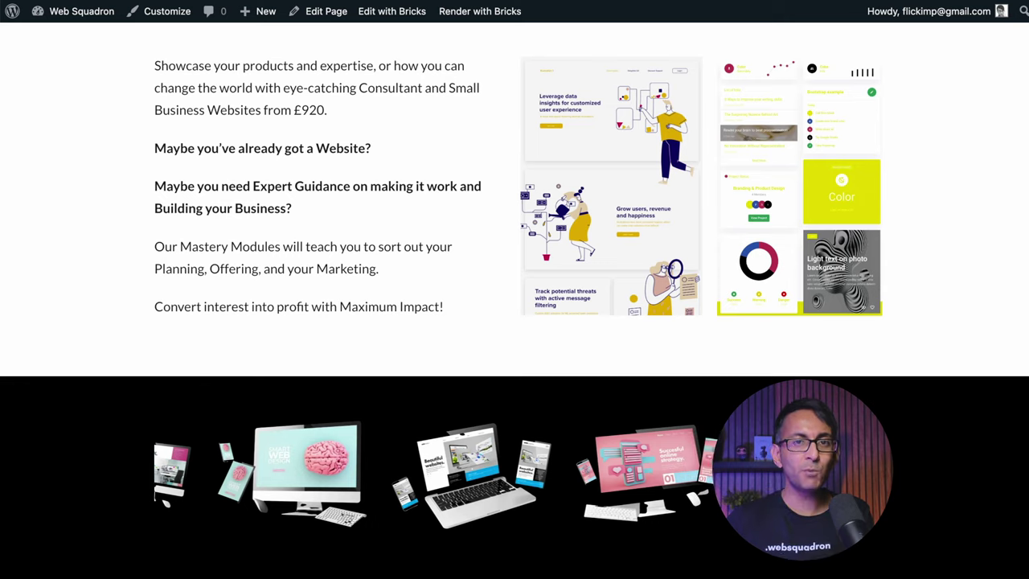
pyautogui.scroll(6, 515, 289)
pyautogui.scroll(-6, 514, 290)
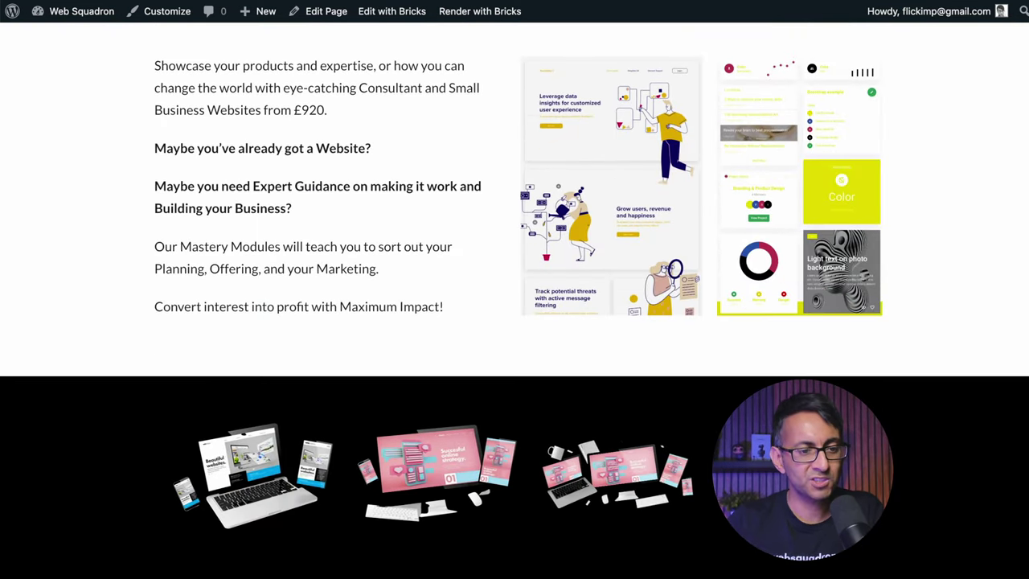
pyautogui.scroll(3, 515, 290)
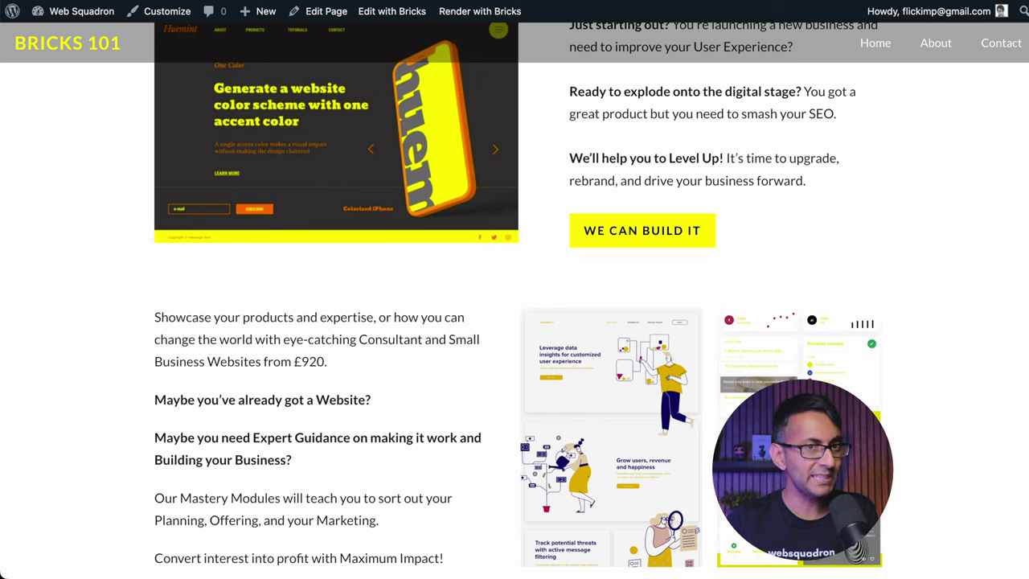
pyautogui.scroll(2, 515, 290)
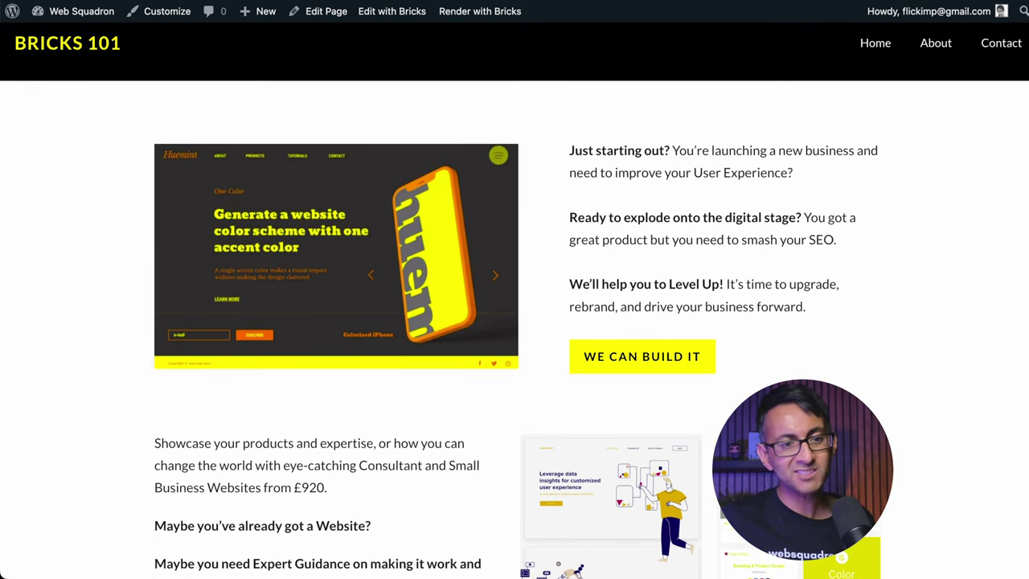
pyautogui.scroll(-5, 514, 290)
pyautogui.scroll(14, 515, 290)
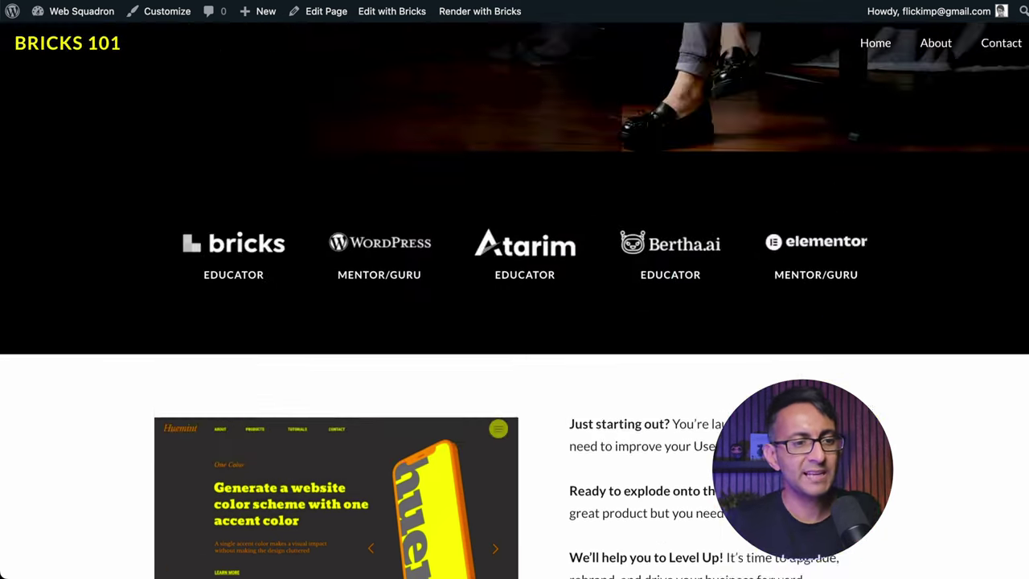
pyautogui.scroll(-10, 514, 289)
pyautogui.scroll(10, 515, 290)
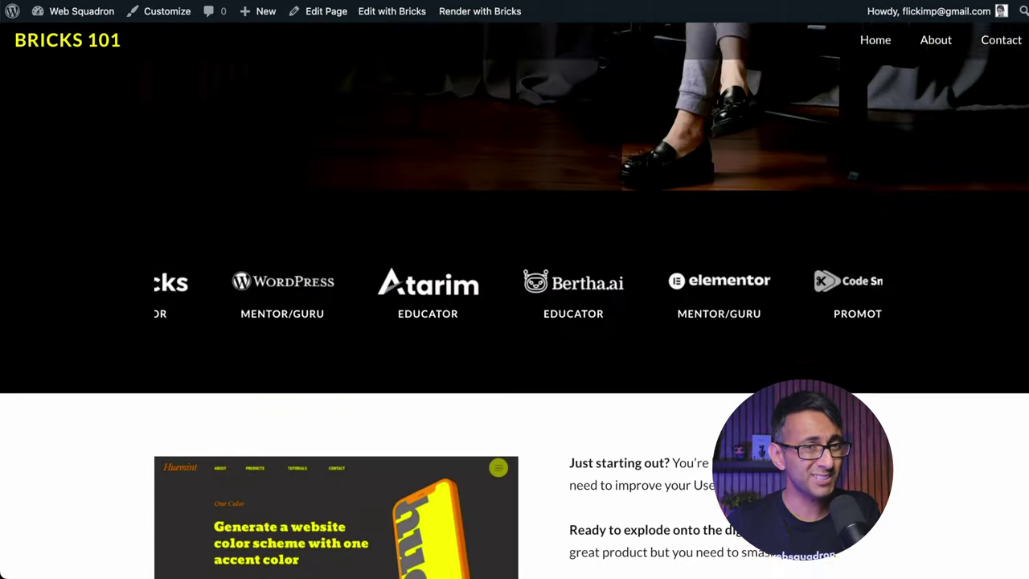